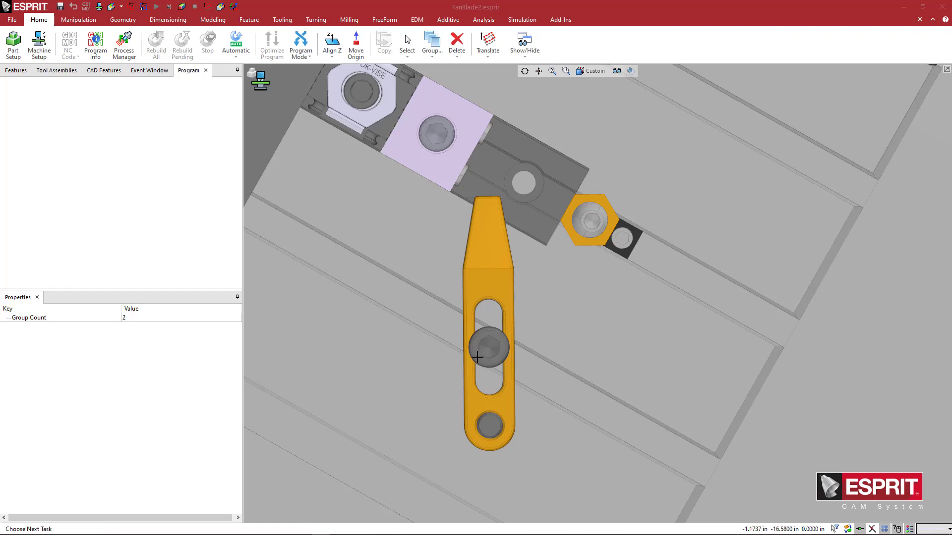
Open the 5in x 1_2-13_StrapClamp fixture properties from Machine Setup
{"action": "mouse_move", "coordinate": [440, 370]}
{"action": "middle_mouse_down"}
{"action": "mouse_move", "coordinate": [469, 344]}
{"action": "mouse_move", "coordinate": [437, 370]}
{"action": "middle_mouse_up"}
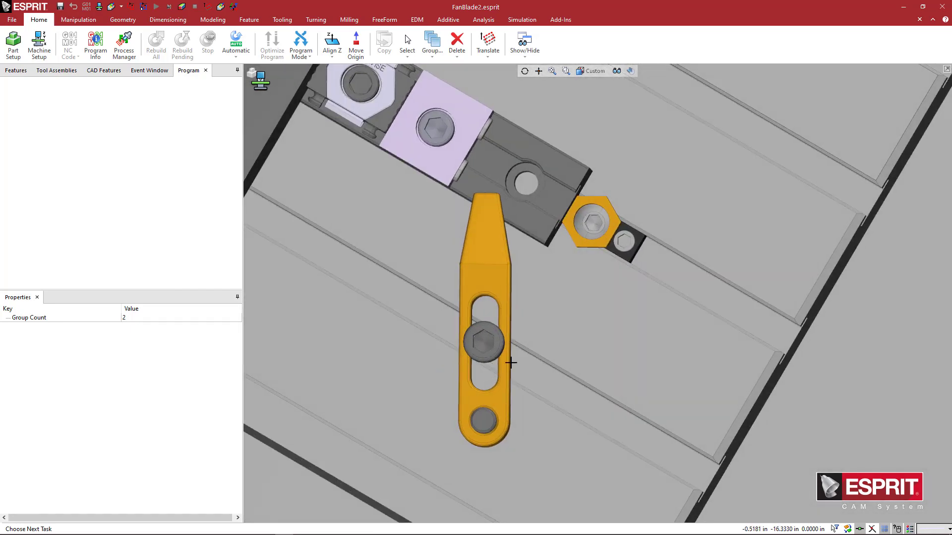
{"action": "middle_click_drag", "start_coordinate": [512, 353], "coordinate": [471, 338]}
{"action": "scroll", "coordinate": [482, 325], "scroll_direction": "up", "scroll_amount": 8}
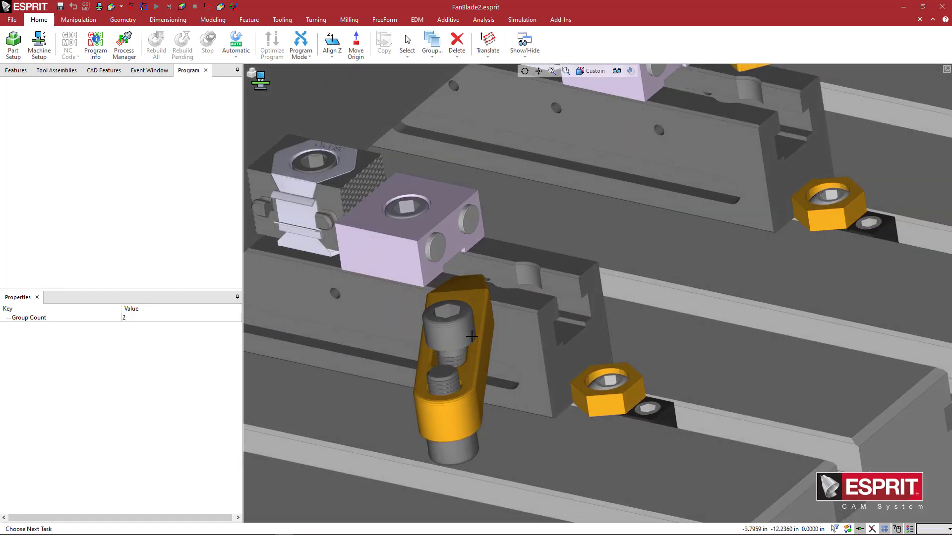
{"action": "scroll", "coordinate": [471, 342], "scroll_direction": "down", "scroll_amount": 8}
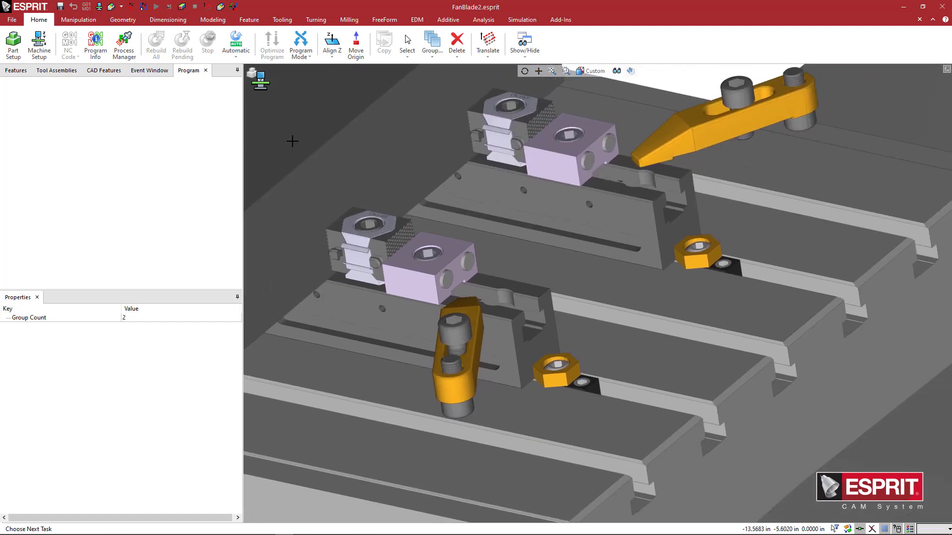
{"action": "left_click", "coordinate": [40, 46]}
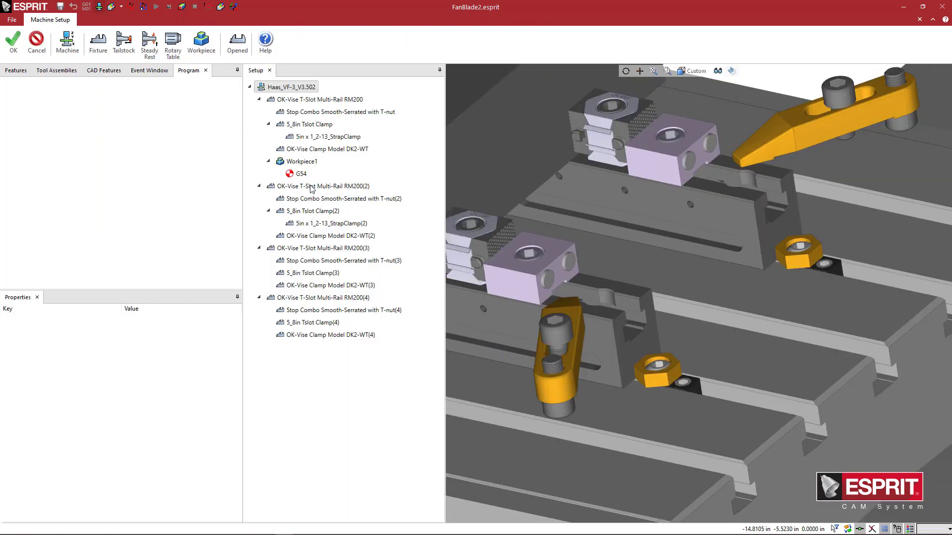
{"action": "left_click", "coordinate": [327, 137]}
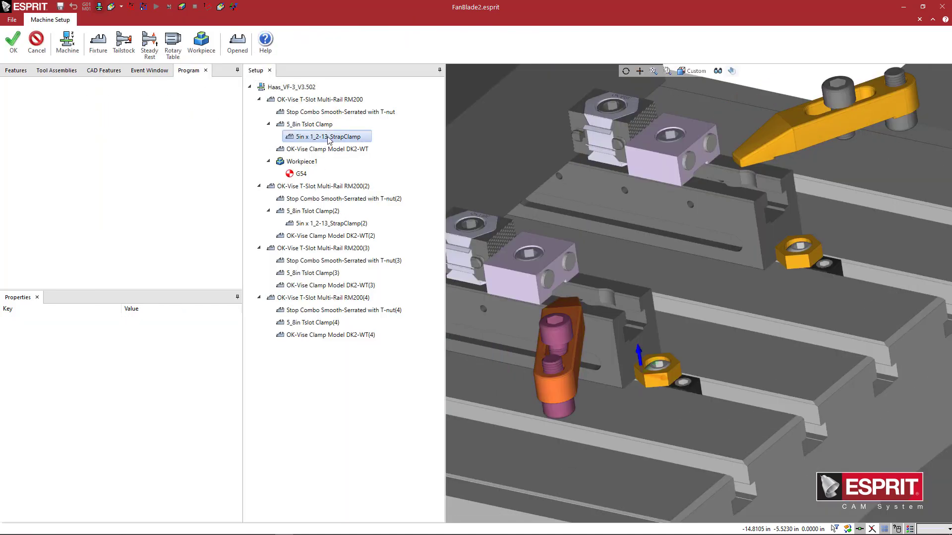
{"action": "double_click", "coordinate": [358, 138]}
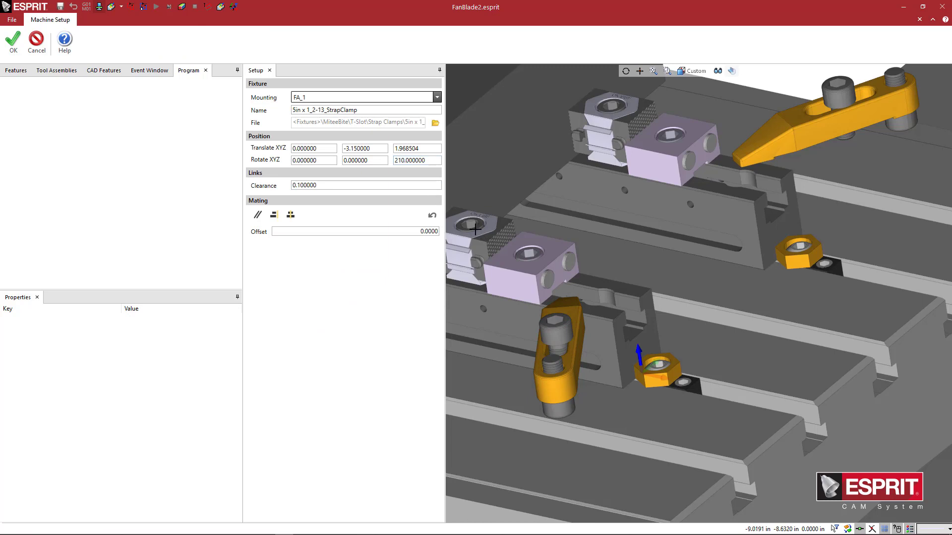
Try Z rotations of 180 and 210, then settle on 200 degrees
{"action": "left_click_drag", "start_coordinate": [429, 159], "coordinate": [392, 162]}
{"action": "type", "text": "180"}
{"action": "key", "text": "Tab"}
{"action": "middle_click_drag", "start_coordinate": [516, 297], "coordinate": [520, 335]}
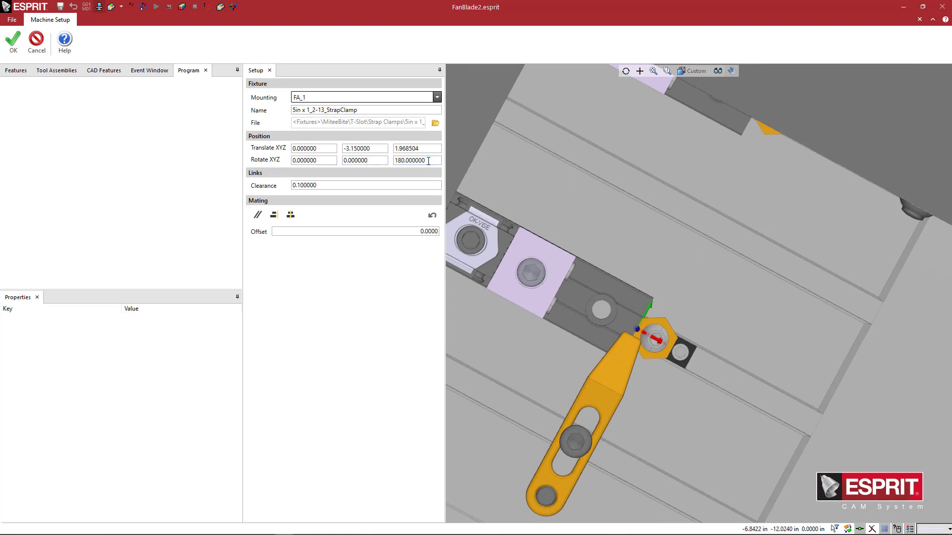
{"action": "left_click_drag", "start_coordinate": [428, 161], "coordinate": [387, 160]}
{"action": "type", "text": "210"}
{"action": "key", "text": "Tab"}
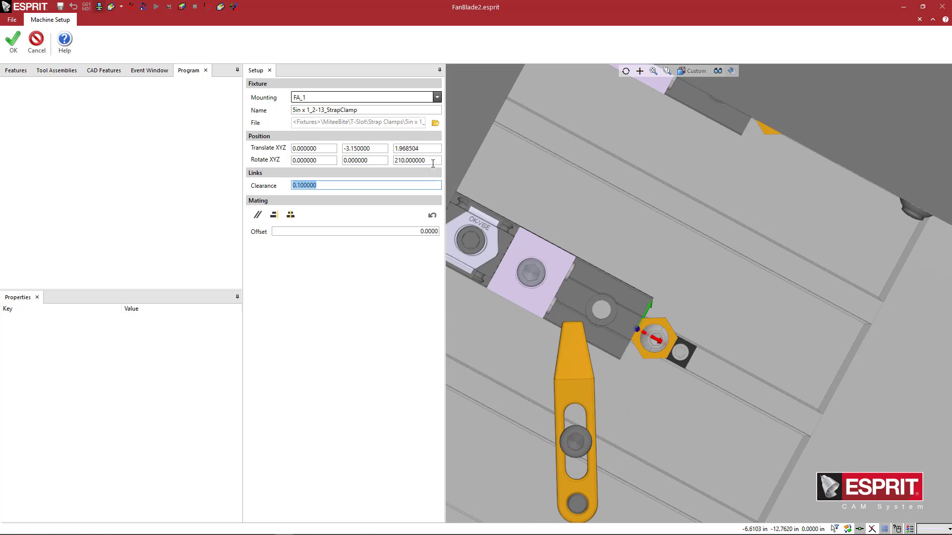
{"action": "left_click_drag", "start_coordinate": [431, 161], "coordinate": [364, 159]}
{"action": "type", "text": "2"}
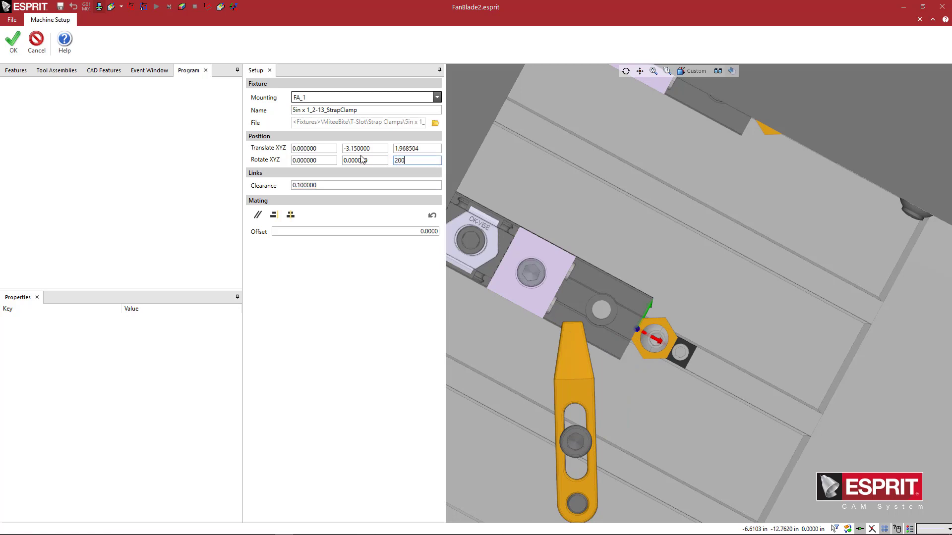
{"action": "type", "text": "00"}
{"action": "key", "text": "Tab"}
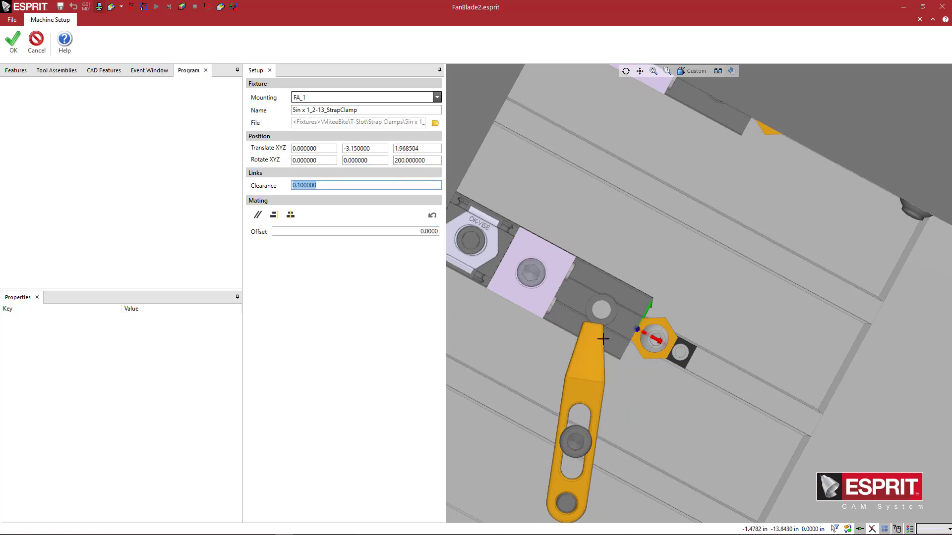
{"action": "middle_click_drag", "start_coordinate": [604, 372], "coordinate": [604, 330]}
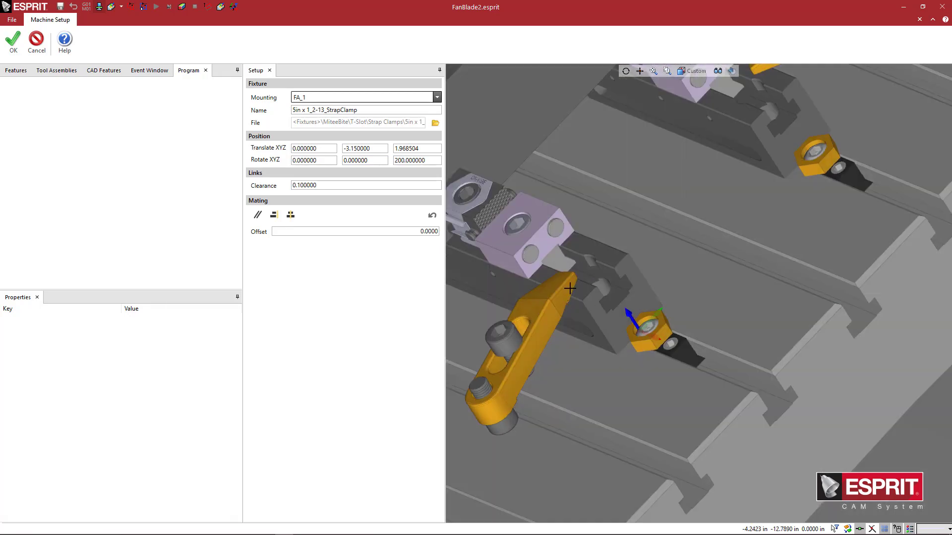
{"action": "middle_click_drag", "start_coordinate": [582, 299], "coordinate": [608, 314]}
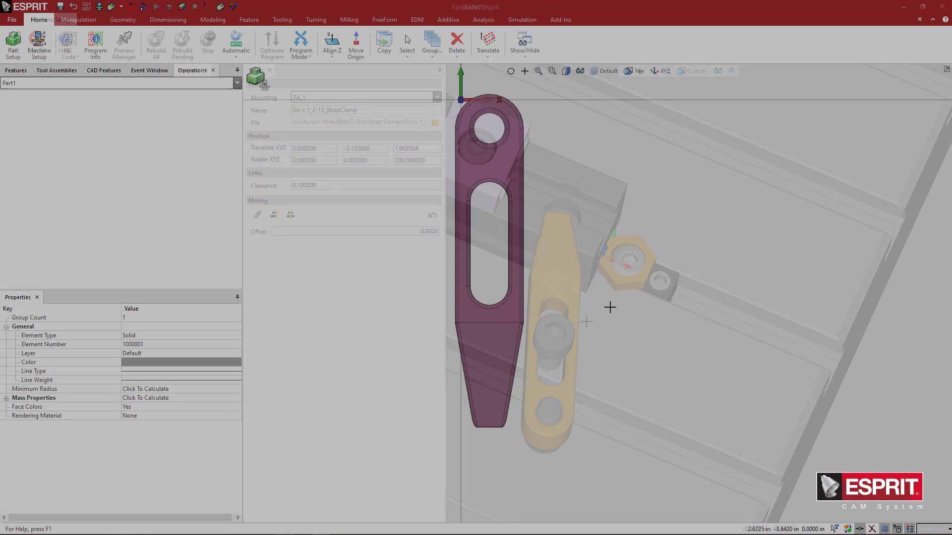
Deselect the strap clamp solid in ESPRIT1 and orbit to inspect its top face
{"action": "middle_click_drag", "start_coordinate": [610, 307], "coordinate": [632, 320]}
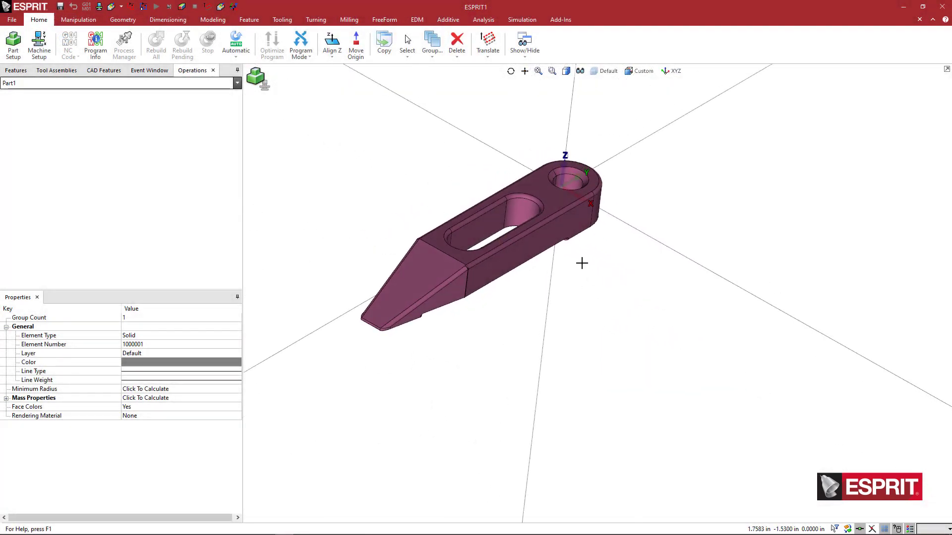
{"action": "scroll", "coordinate": [638, 311], "scroll_direction": "down", "scroll_amount": 2}
{"action": "left_click", "coordinate": [639, 312]}
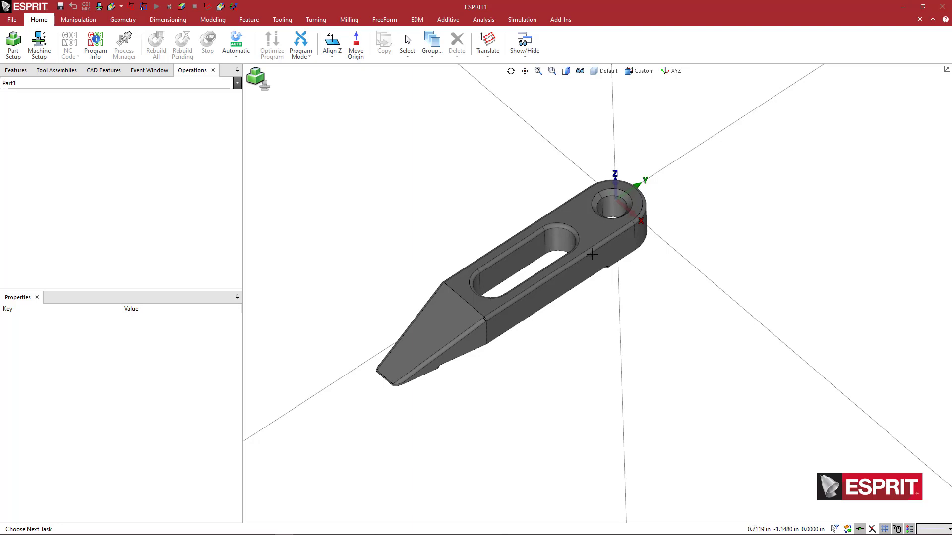
{"action": "middle_click_drag", "start_coordinate": [552, 304], "coordinate": [537, 288]}
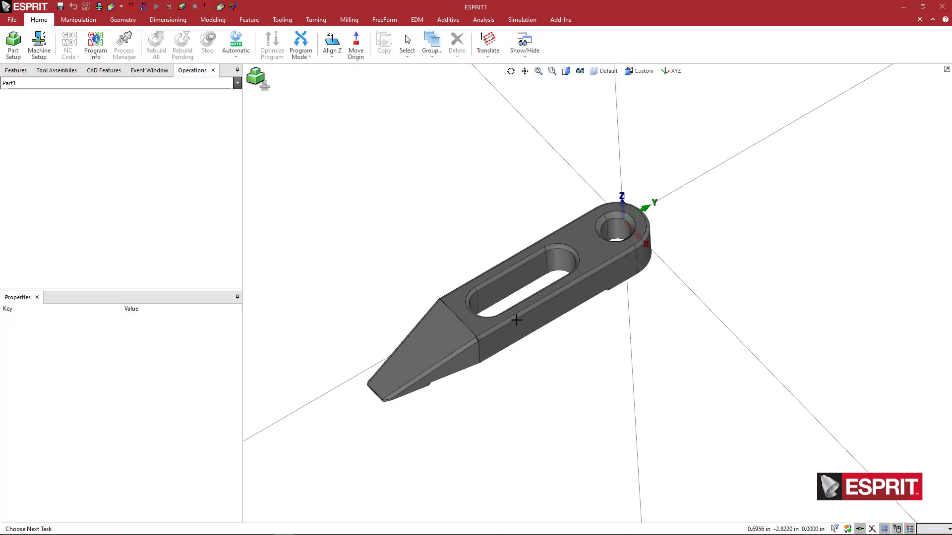
{"action": "middle_click_drag", "start_coordinate": [530, 314], "coordinate": [530, 321]}
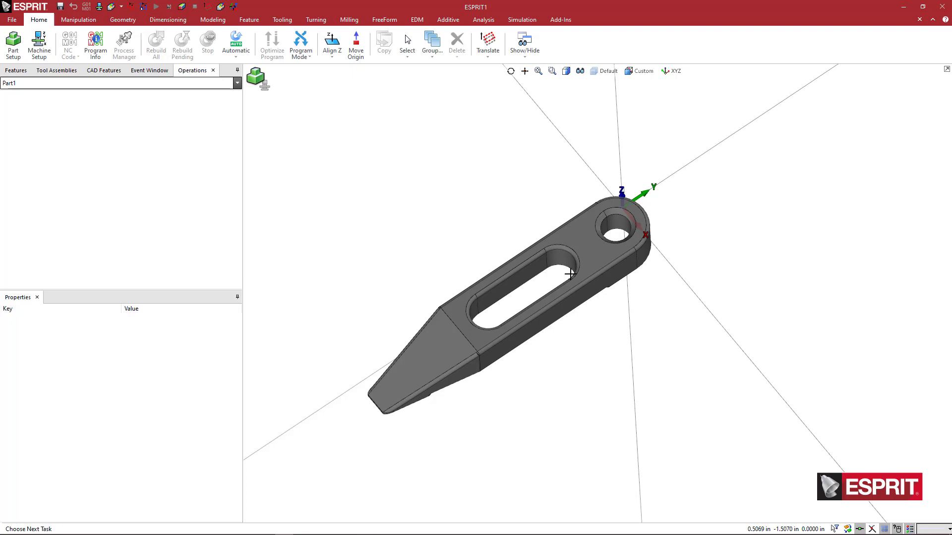
{"action": "middle_click_drag", "start_coordinate": [570, 273], "coordinate": [547, 273]}
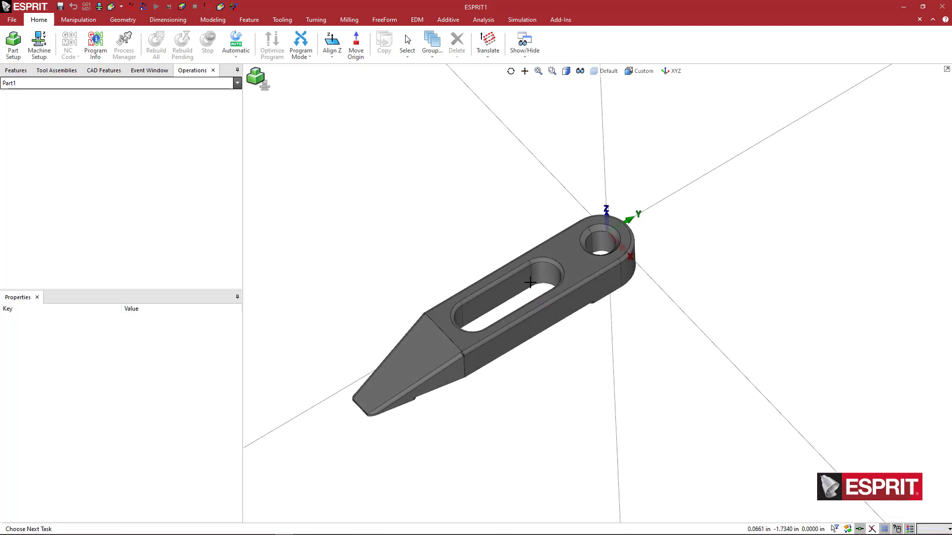
{"action": "middle_click_drag", "start_coordinate": [529, 282], "coordinate": [648, 305]}
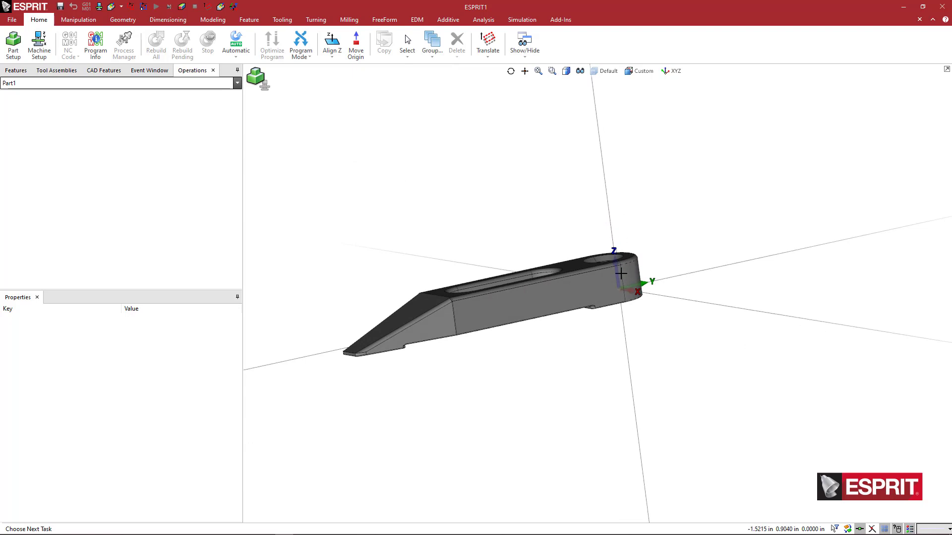
{"action": "middle_click_drag", "start_coordinate": [627, 272], "coordinate": [628, 305]}
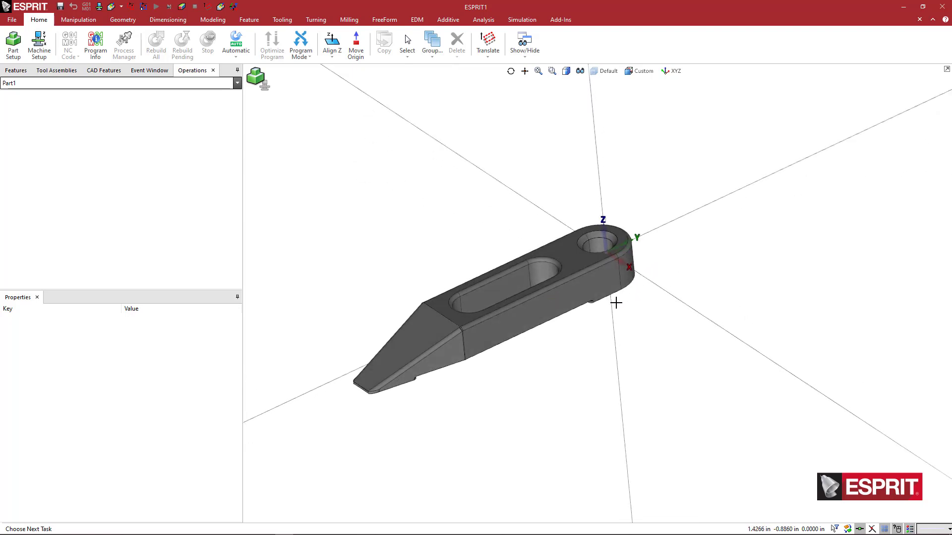
Align the clamp's flat top face, Face 109, with the Z axis
{"action": "middle_click_drag", "start_coordinate": [601, 310], "coordinate": [597, 317]}
{"action": "left_click", "coordinate": [575, 256]}
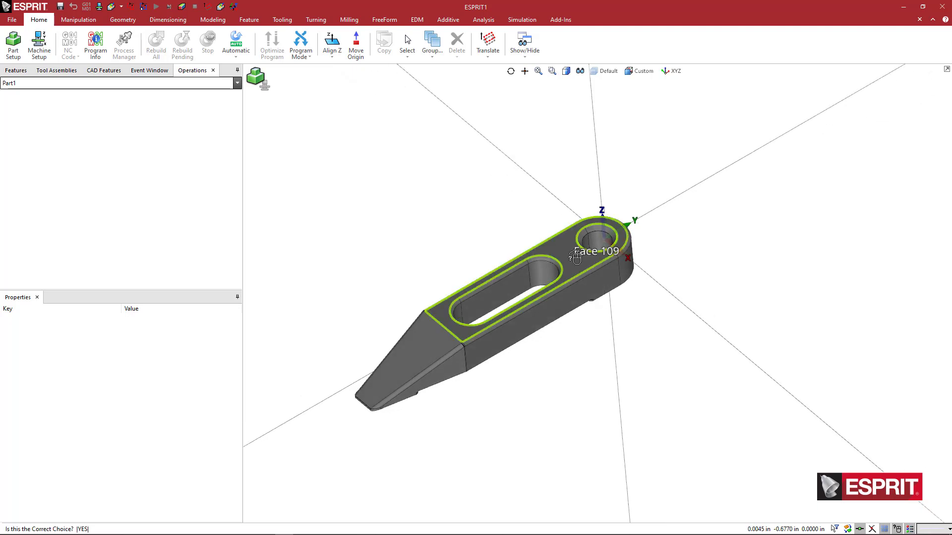
{"action": "left_click", "coordinate": [575, 256]}
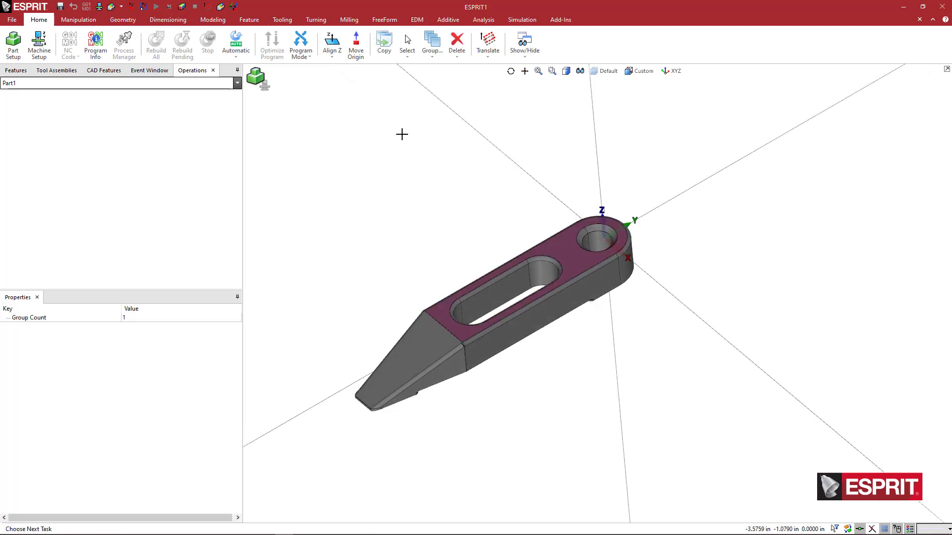
{"action": "left_click", "coordinate": [332, 46]}
{"action": "middle_click_drag", "start_coordinate": [479, 259], "coordinate": [447, 216]}
{"action": "left_click", "coordinate": [474, 258]}
Zoom and orbit to inspect the aligned clamp and its slot
{"action": "scroll", "coordinate": [548, 259], "scroll_direction": "up", "scroll_amount": 2}
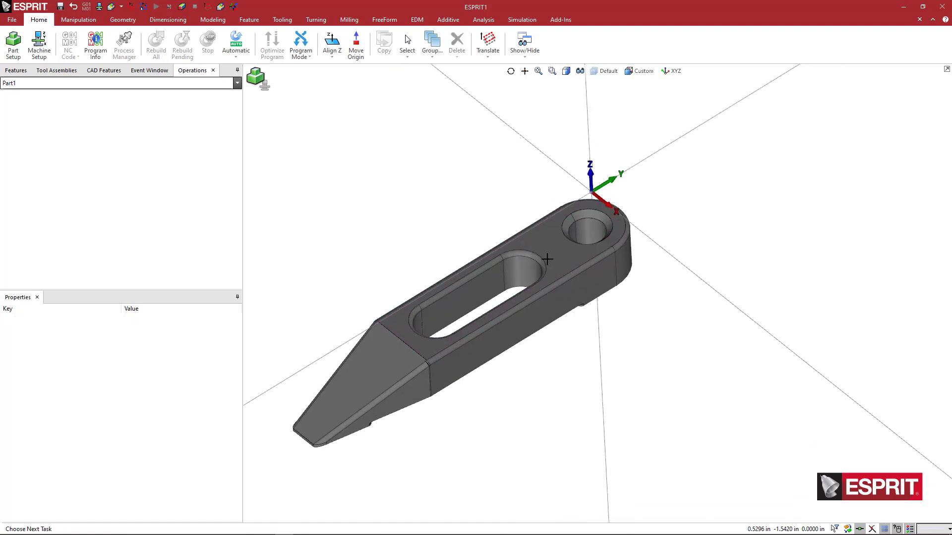
{"action": "mouse_move", "coordinate": [533, 263]}
{"action": "middle_mouse_down"}
{"action": "mouse_move", "coordinate": [530, 279]}
{"action": "mouse_move", "coordinate": [538, 255]}
{"action": "middle_mouse_up"}
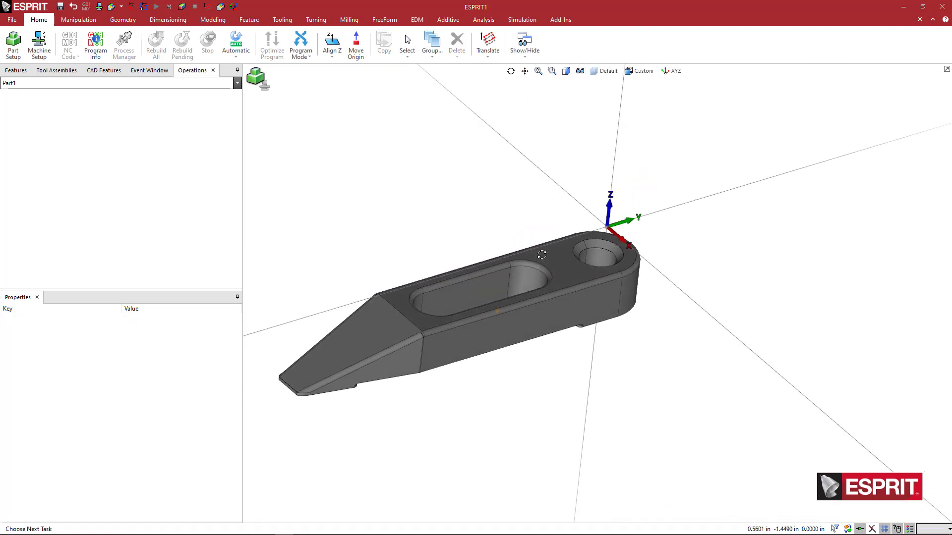
{"action": "scroll", "coordinate": [521, 262], "scroll_direction": "up", "scroll_amount": 4}
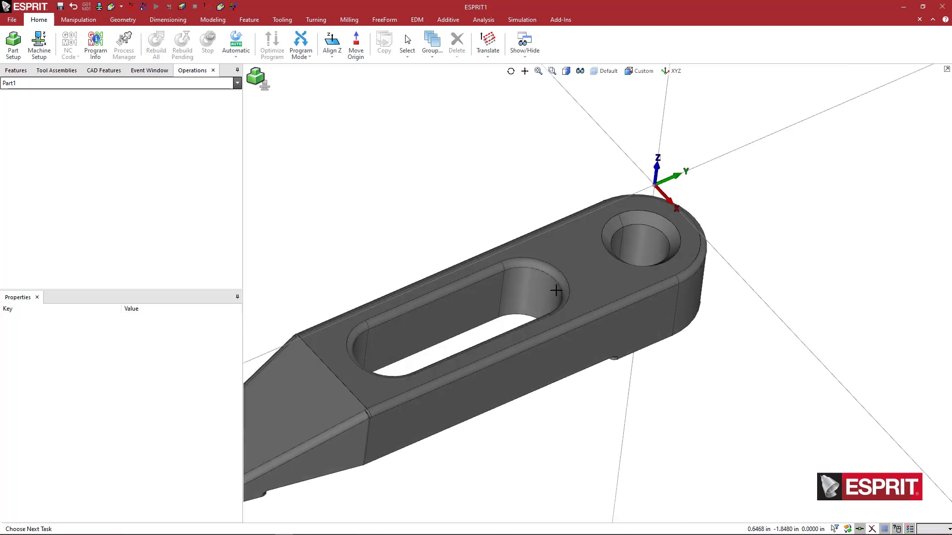
{"action": "scroll", "coordinate": [549, 300], "scroll_direction": "down", "scroll_amount": 1}
{"action": "scroll", "coordinate": [549, 300], "scroll_direction": "down", "scroll_amount": 1}
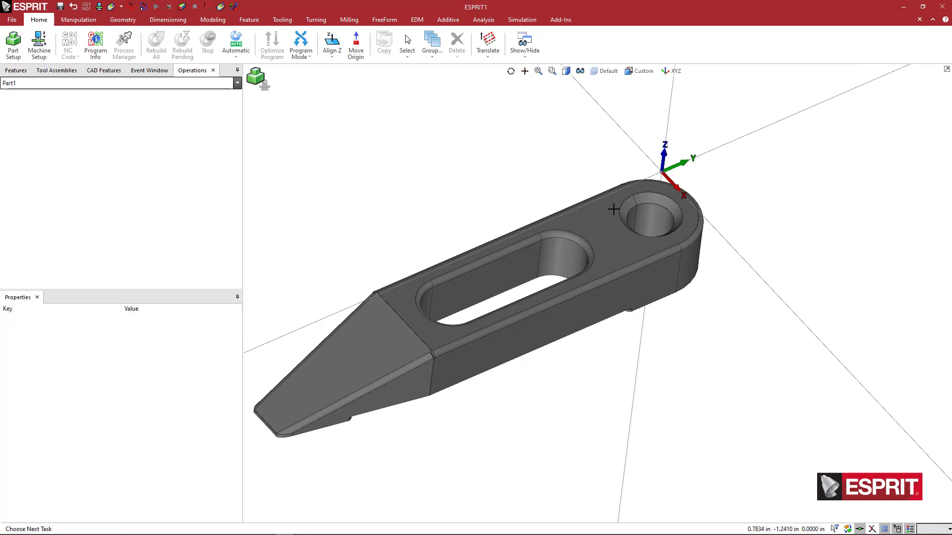
{"action": "middle_click_drag", "start_coordinate": [615, 255], "coordinate": [611, 250]}
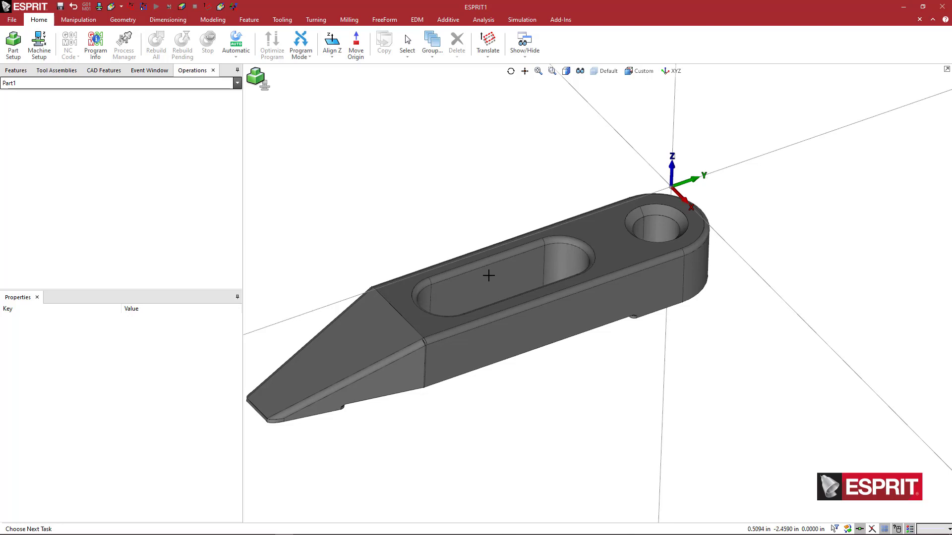
{"action": "middle_click_drag", "start_coordinate": [493, 281], "coordinate": [488, 278]}
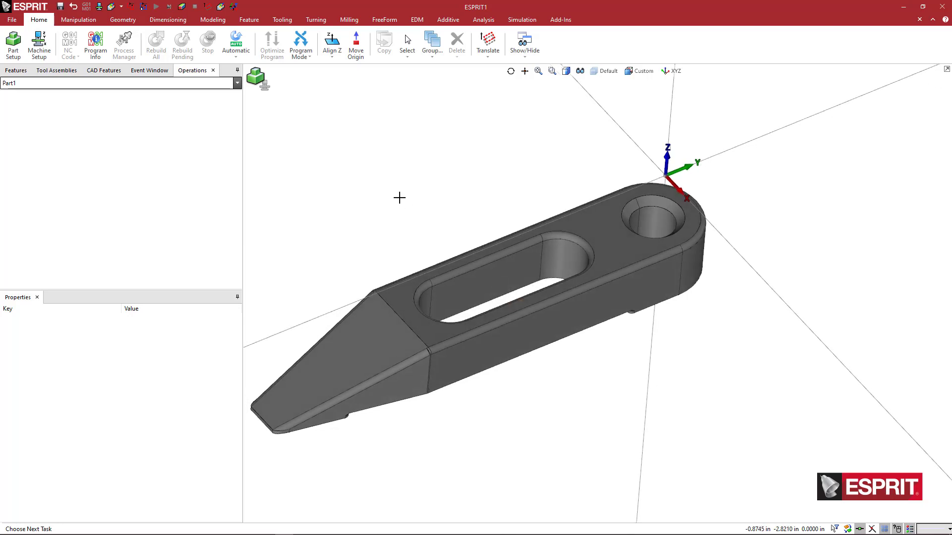
{"action": "left_click", "coordinate": [125, 23]}
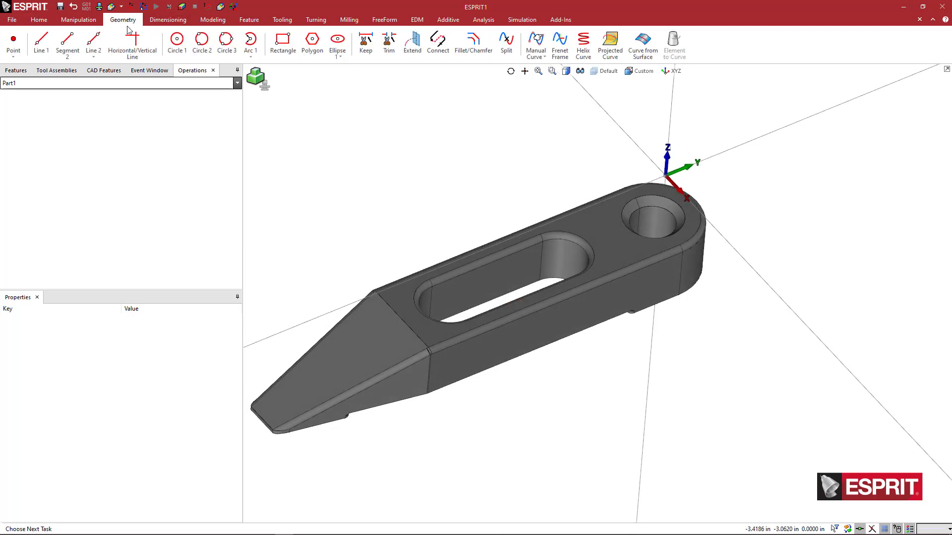
Draw a Segment 2 line from the upper slot edge to the opposite lower edge
{"action": "left_click", "coordinate": [96, 44]}
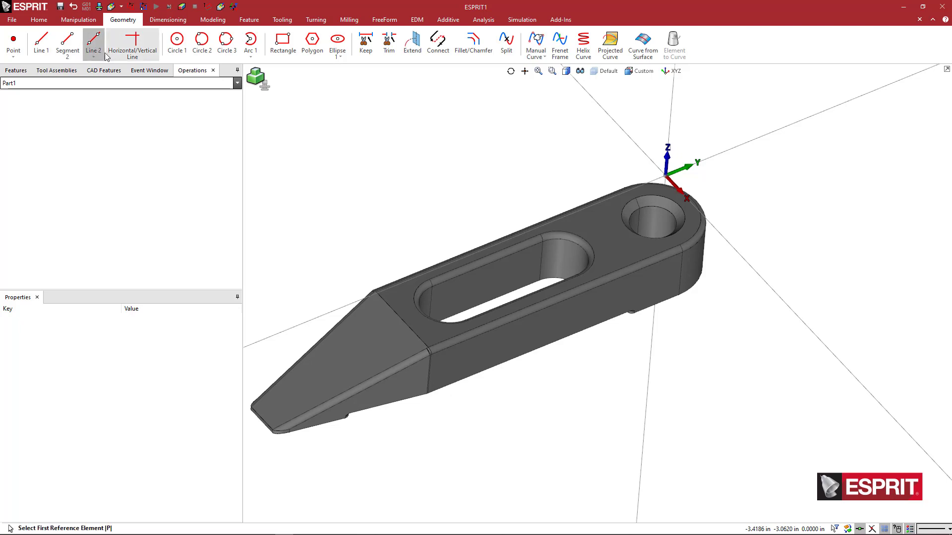
{"action": "left_click", "coordinate": [70, 50]}
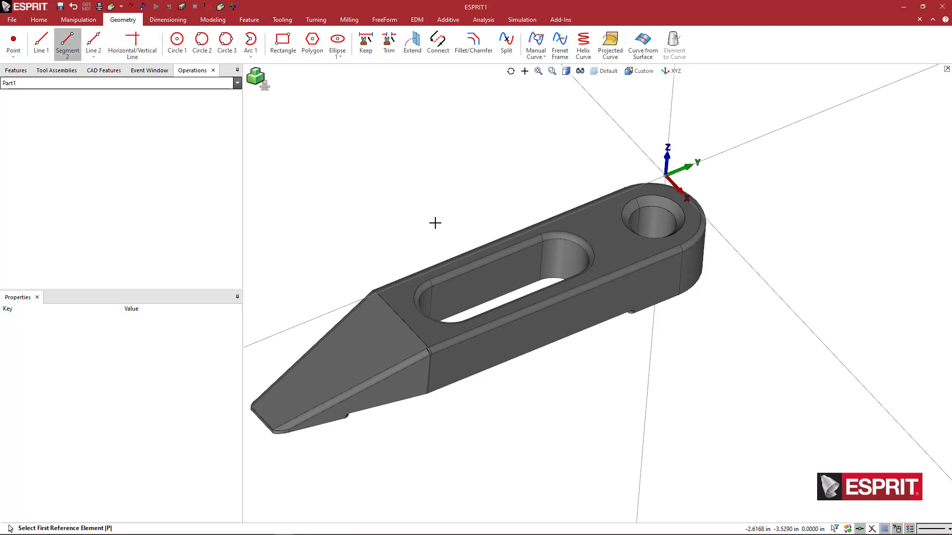
{"action": "left_click", "coordinate": [540, 234]}
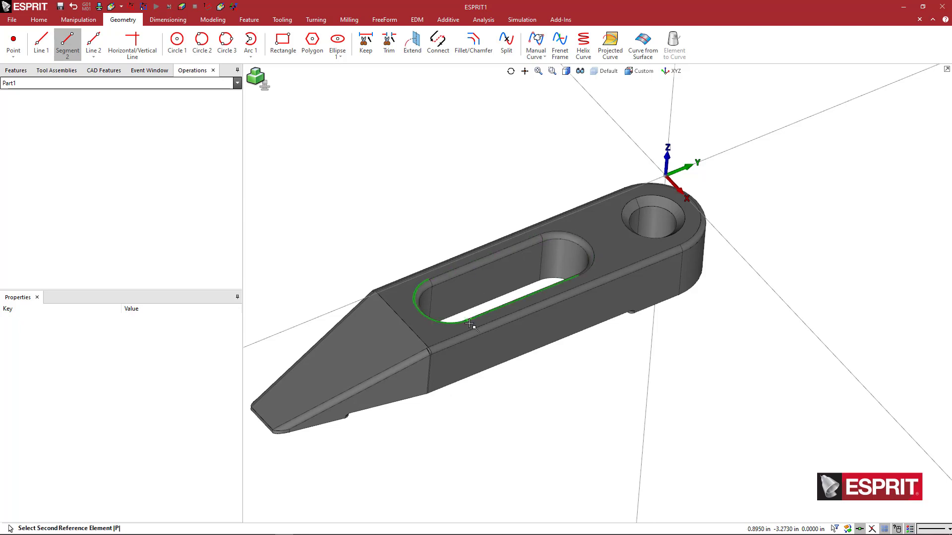
{"action": "left_click", "coordinate": [470, 324]}
{"action": "middle_click_drag", "start_coordinate": [499, 330], "coordinate": [508, 285]}
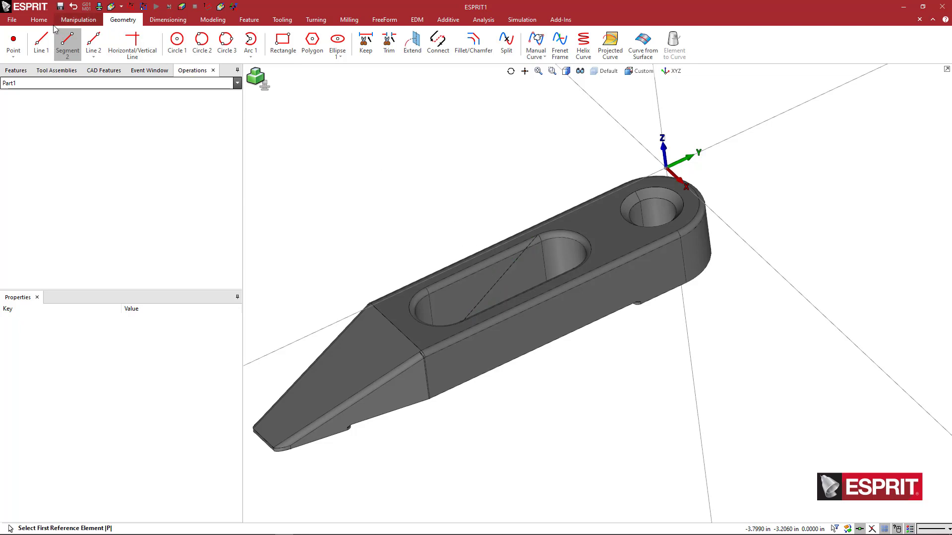
Move the work origin onto the midpoint of the diagonal slot line
{"action": "left_click", "coordinate": [40, 20]}
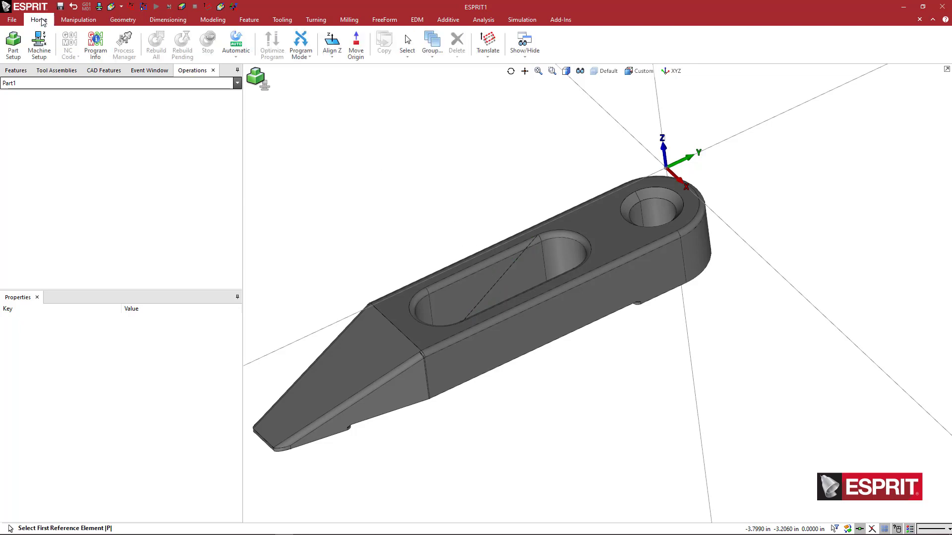
{"action": "left_click", "coordinate": [356, 44]}
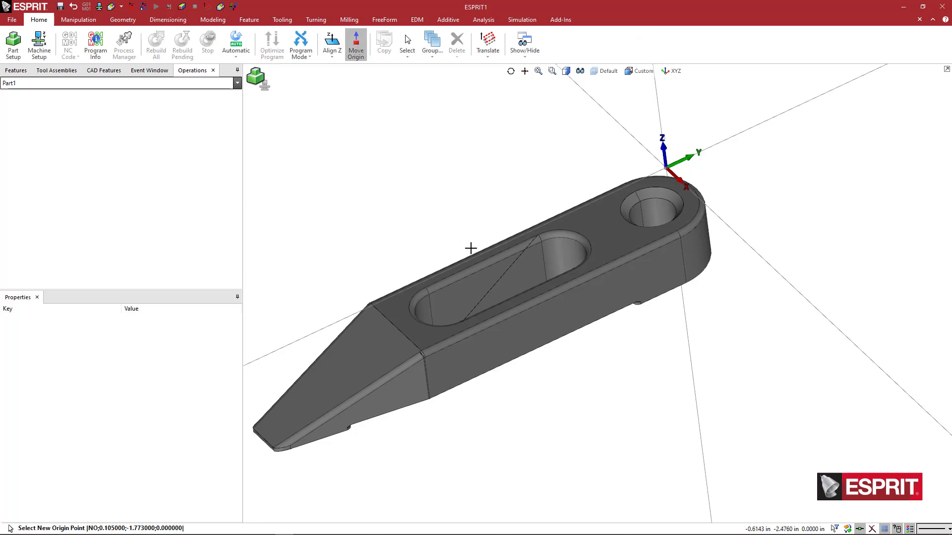
{"action": "left_click", "coordinate": [502, 279]}
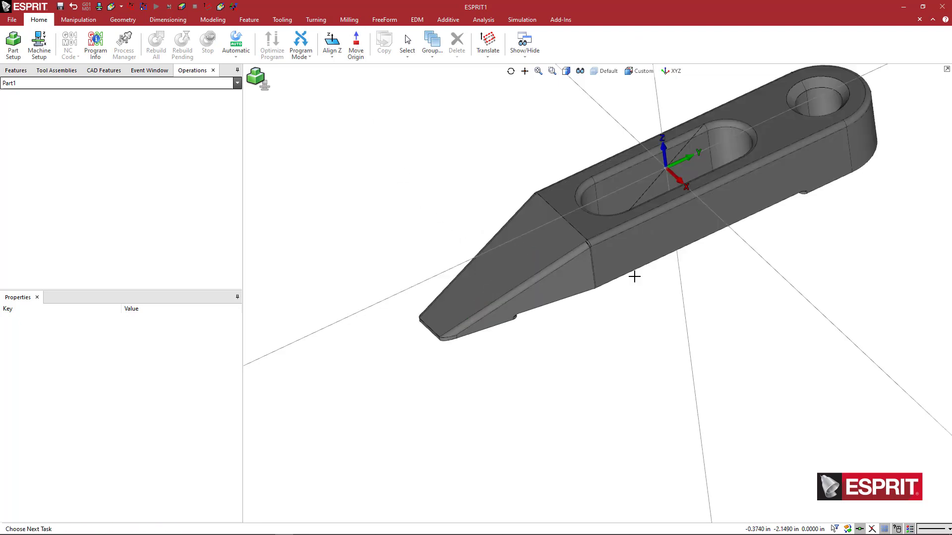
{"action": "middle_click_drag", "start_coordinate": [633, 276], "coordinate": [603, 373]}
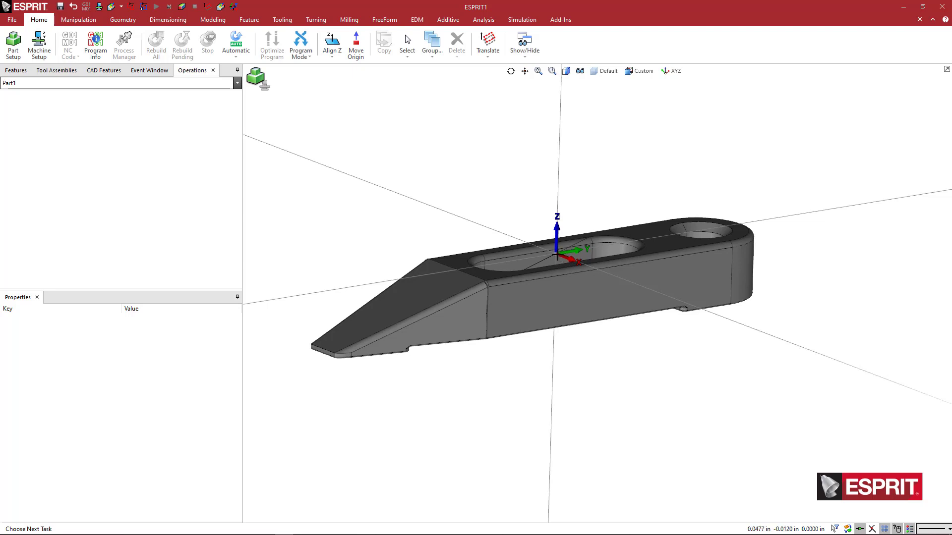
{"action": "middle_click_drag", "start_coordinate": [578, 357], "coordinate": [578, 349]}
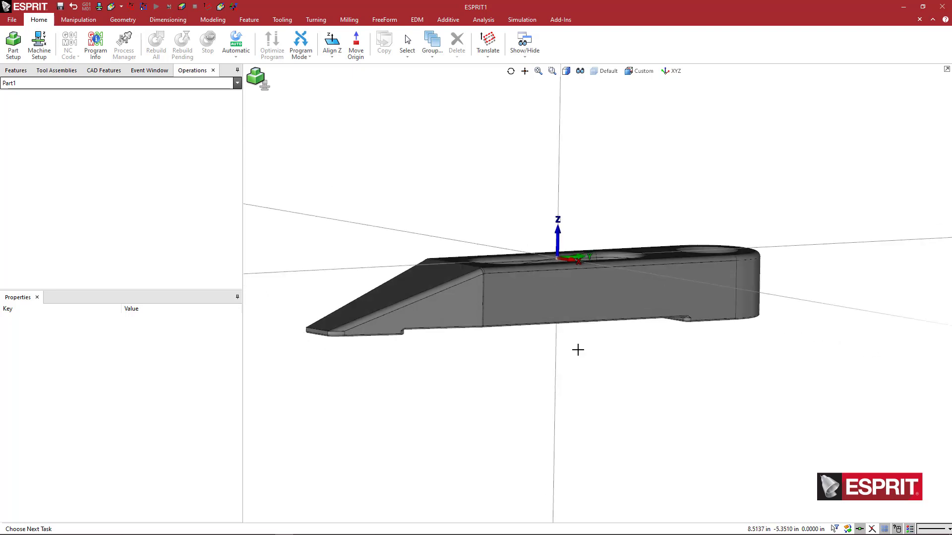
Align the small flat face under the clamp's nose with Z and check from below
{"action": "middle_click_drag", "start_coordinate": [512, 370], "coordinate": [510, 347]}
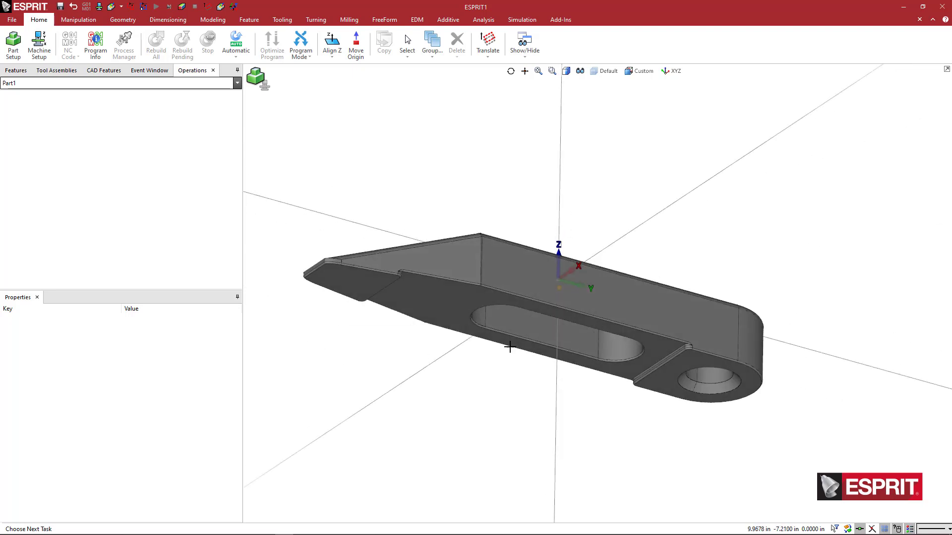
{"action": "left_click", "coordinate": [359, 281]}
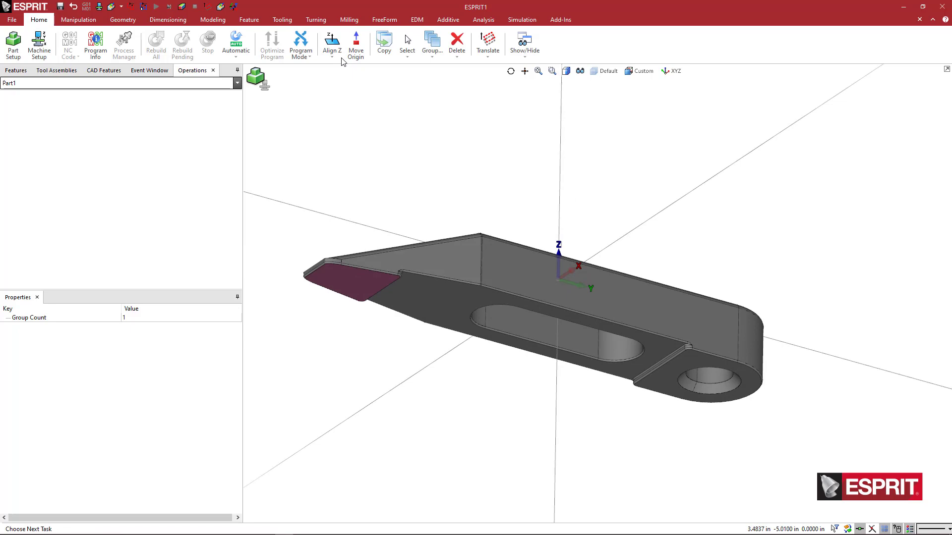
{"action": "left_click", "coordinate": [332, 45]}
{"action": "middle_click_drag", "start_coordinate": [488, 327], "coordinate": [532, 377]}
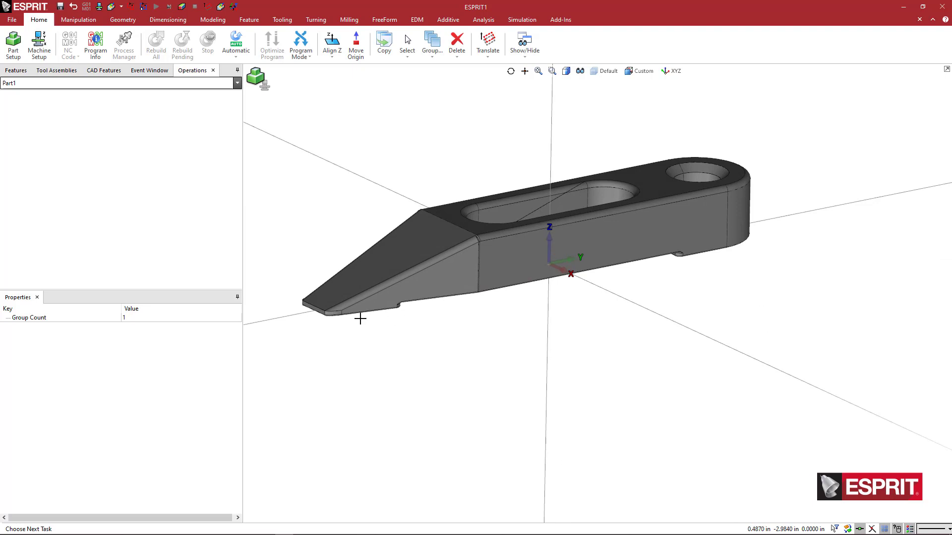
{"action": "middle_click_drag", "start_coordinate": [393, 331], "coordinate": [450, 304]}
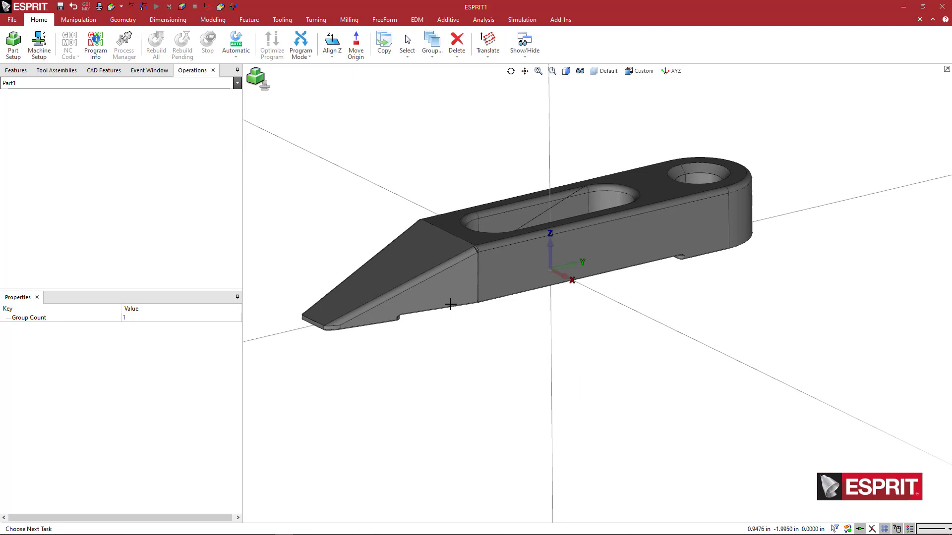
{"action": "middle_click_drag", "start_coordinate": [473, 343], "coordinate": [489, 362], "text": "ctrl"}
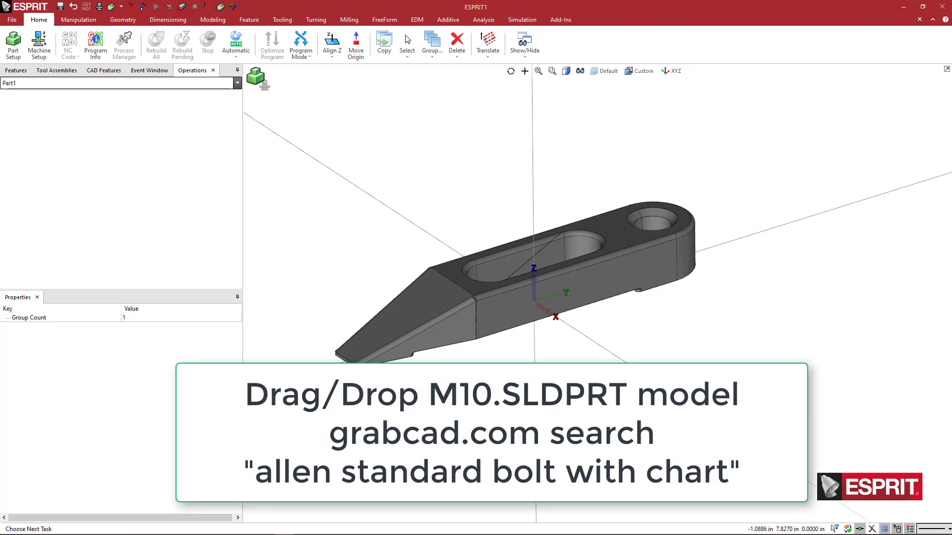
Import M10.SLDPRT from Explorer and zoom in on the bolt beside the slot
{"action": "key", "text": "alt+Tab"}
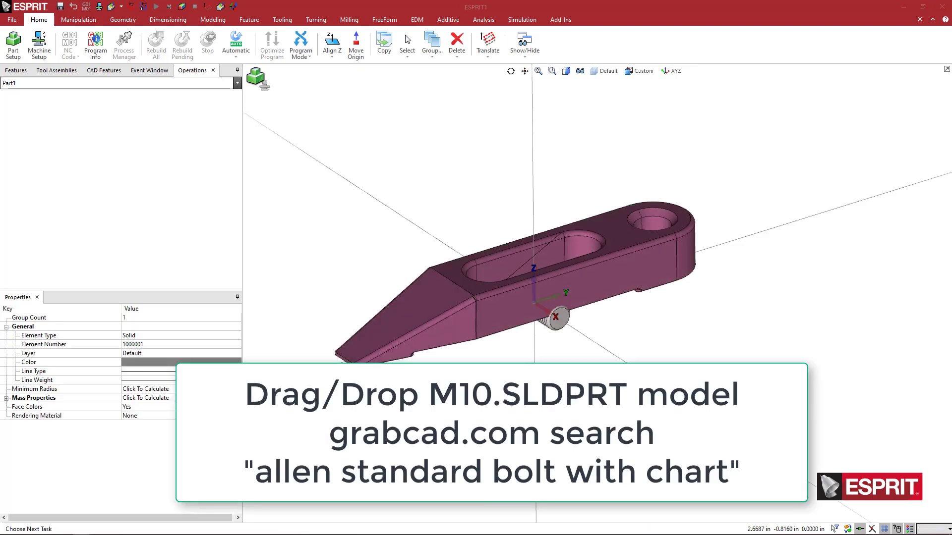
{"action": "middle_click_drag", "start_coordinate": [601, 378], "coordinate": [608, 399]}
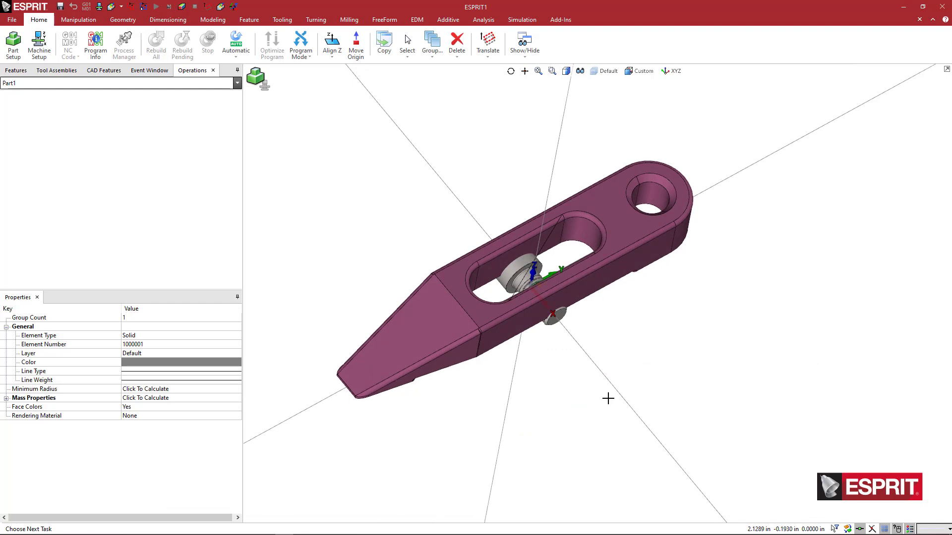
{"action": "left_click", "coordinate": [656, 327]}
{"action": "scroll", "coordinate": [650, 326], "scroll_direction": "up", "scroll_amount": 1}
{"action": "scroll", "coordinate": [537, 276], "scroll_direction": "up", "scroll_amount": 3}
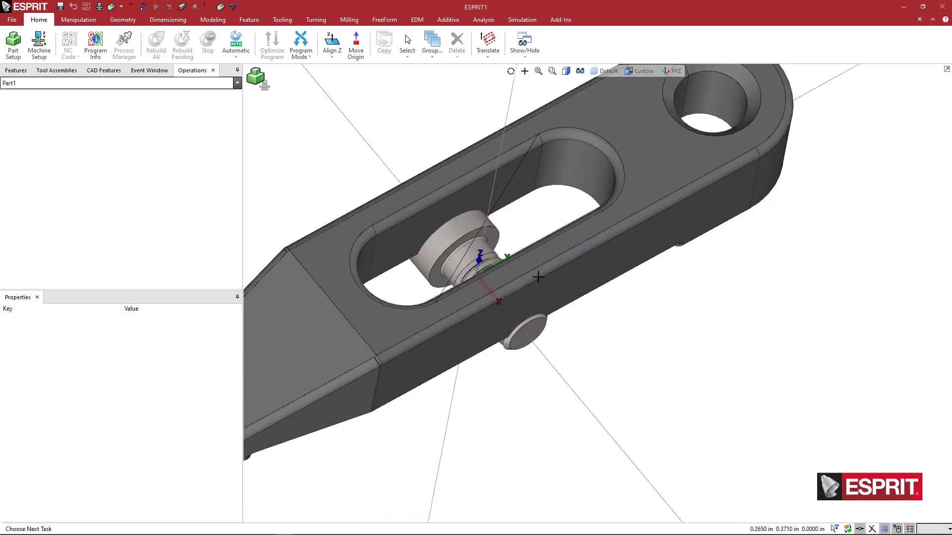
{"action": "scroll", "coordinate": [526, 255], "scroll_direction": "up", "scroll_amount": 2}
{"action": "mouse_move", "coordinate": [580, 227]}
{"action": "middle_mouse_down"}
{"action": "mouse_move", "coordinate": [583, 249]}
{"action": "mouse_move", "coordinate": [571, 244]}
{"action": "mouse_move", "coordinate": [580, 233]}
{"action": "middle_mouse_up"}
{"action": "scroll", "coordinate": [568, 236], "scroll_direction": "down", "scroll_amount": 2}
{"action": "scroll", "coordinate": [582, 231], "scroll_direction": "down", "scroll_amount": 2}
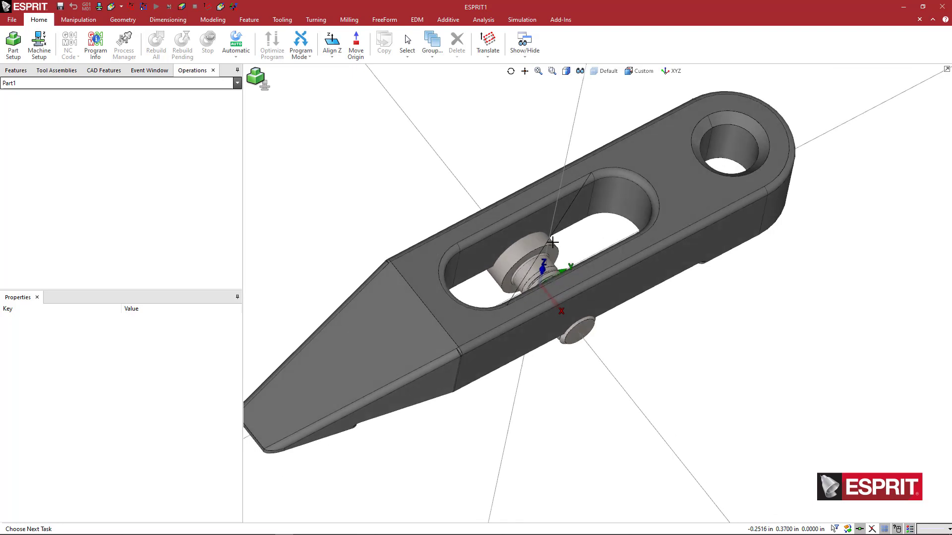
{"action": "scroll", "coordinate": [568, 246], "scroll_direction": "up", "scroll_amount": 3}
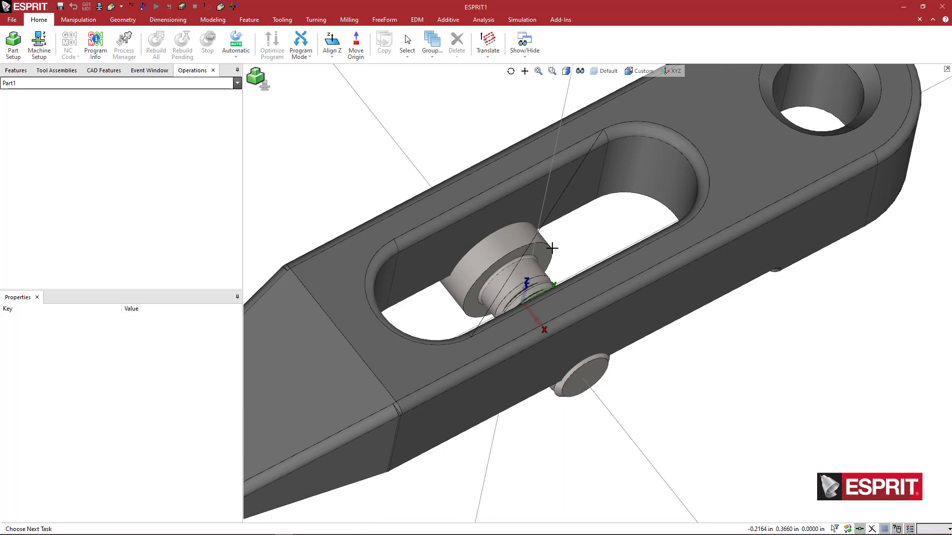
Select the M10 bolt solid, cycling past the other pick candidates
{"action": "left_click", "coordinate": [512, 242]}
{"action": "right_click", "coordinate": [512, 243]}
{"action": "left_click", "coordinate": [512, 242]}
{"action": "right_click", "coordinate": [512, 243]}
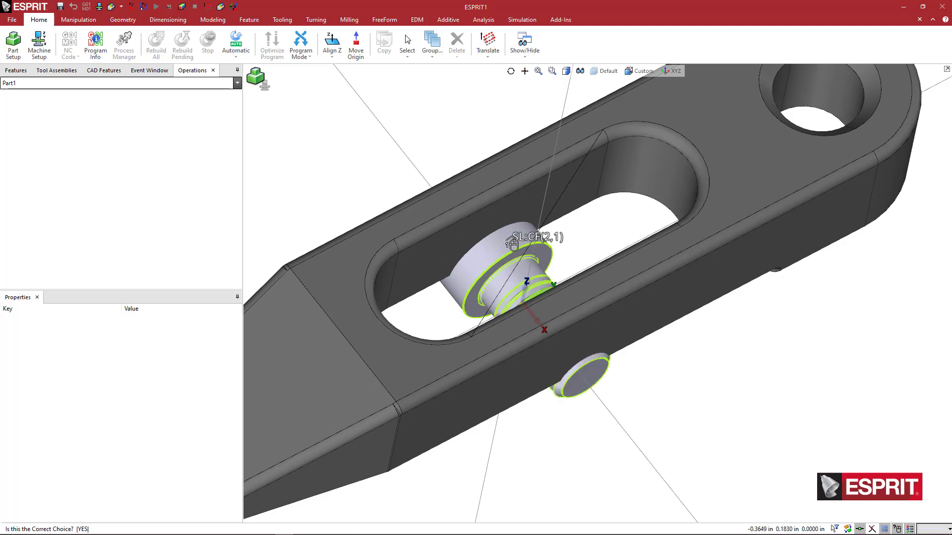
{"action": "left_click", "coordinate": [512, 244]}
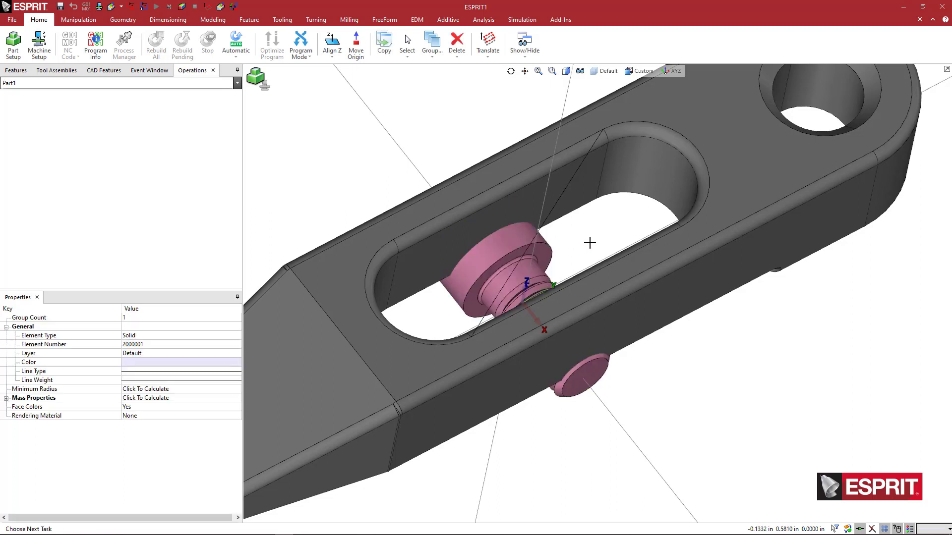
{"action": "key", "text": "ctrl+c"}
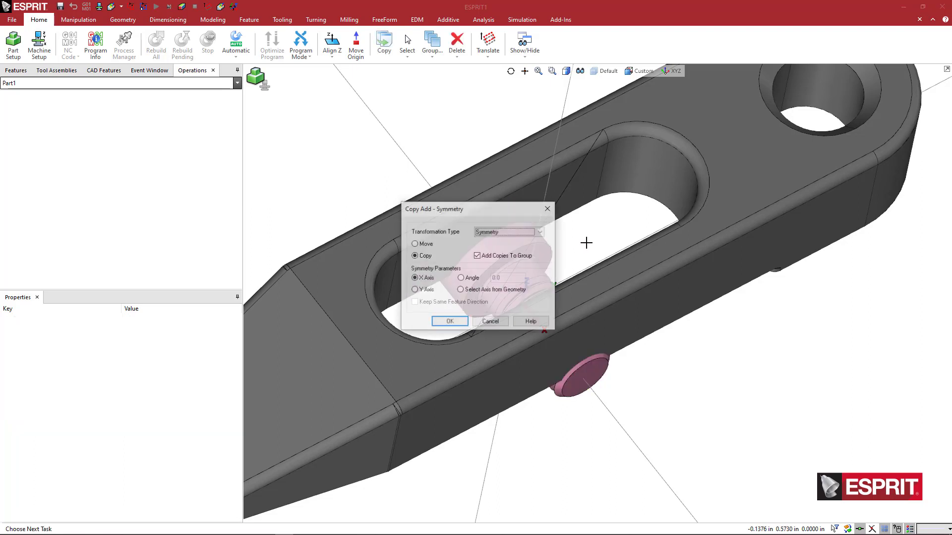
{"action": "left_click", "coordinate": [549, 211]}
Move-scale the bolt uniformly by 625/393 about the origin
{"action": "right_click", "coordinate": [583, 232]}
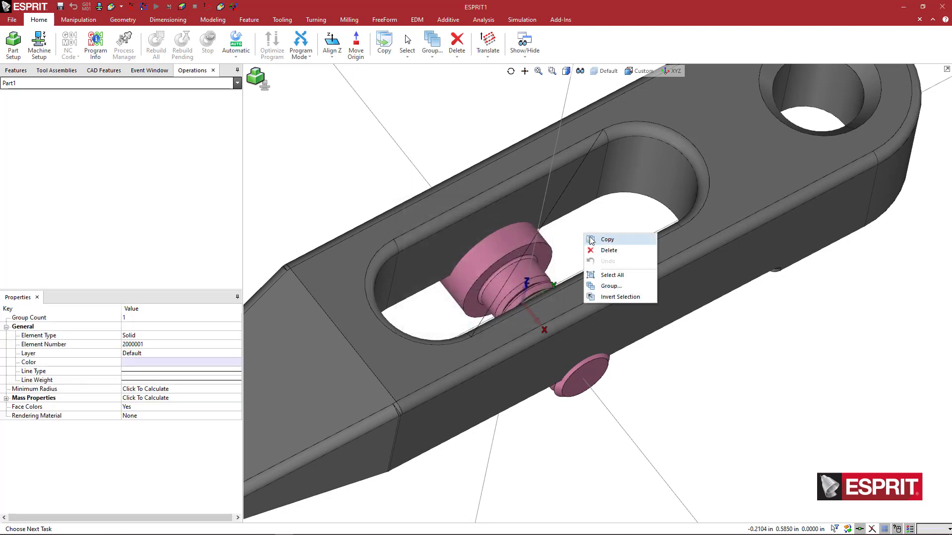
{"action": "left_click", "coordinate": [608, 240]}
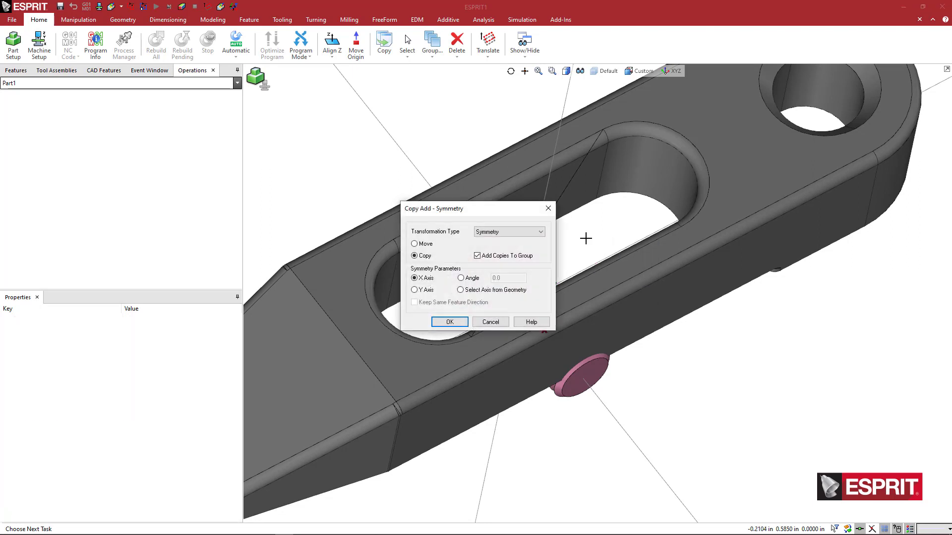
{"action": "scroll", "coordinate": [510, 239], "scroll_direction": "down", "scroll_amount": 1}
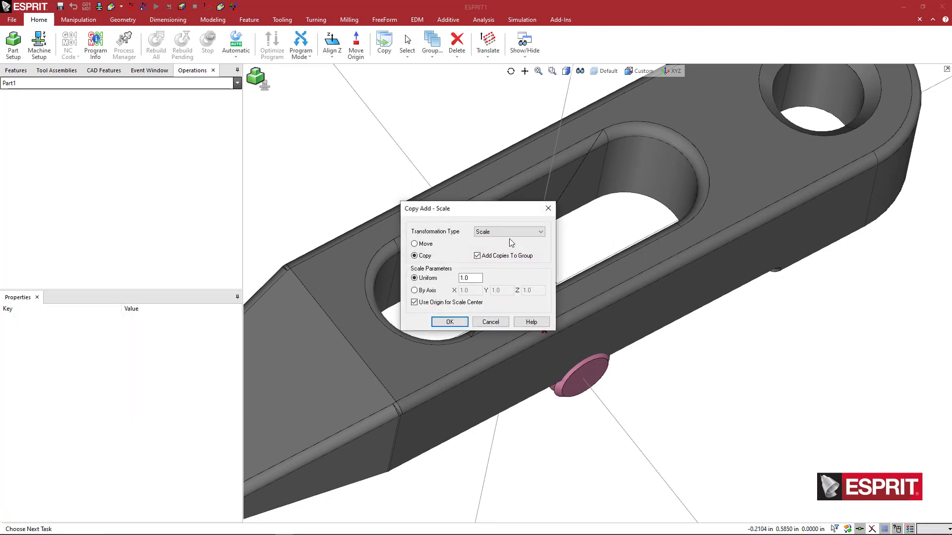
{"action": "left_click", "coordinate": [428, 245]}
{"action": "left_click_drag", "start_coordinate": [474, 278], "coordinate": [453, 279]}
{"action": "left_click", "coordinate": [591, 172]}
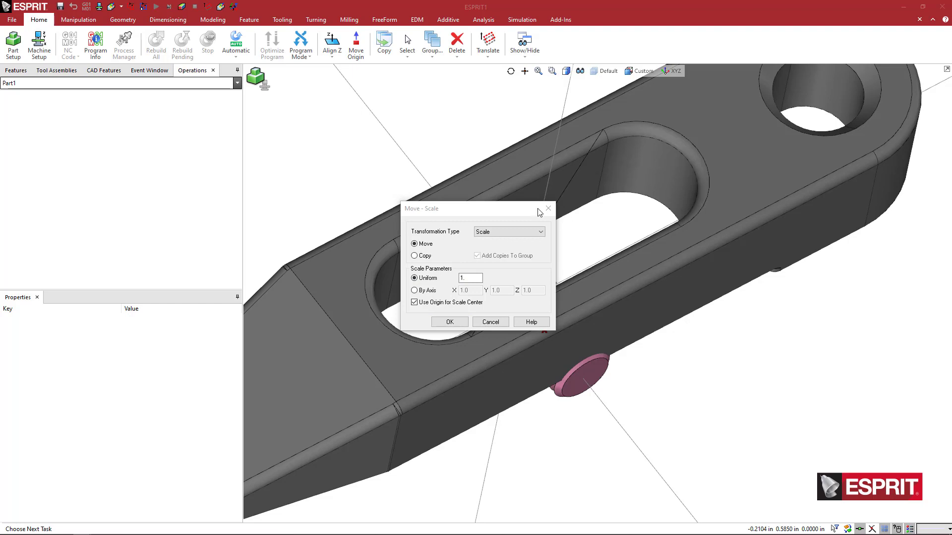
{"action": "left_click_drag", "start_coordinate": [539, 212], "coordinate": [561, 198]}
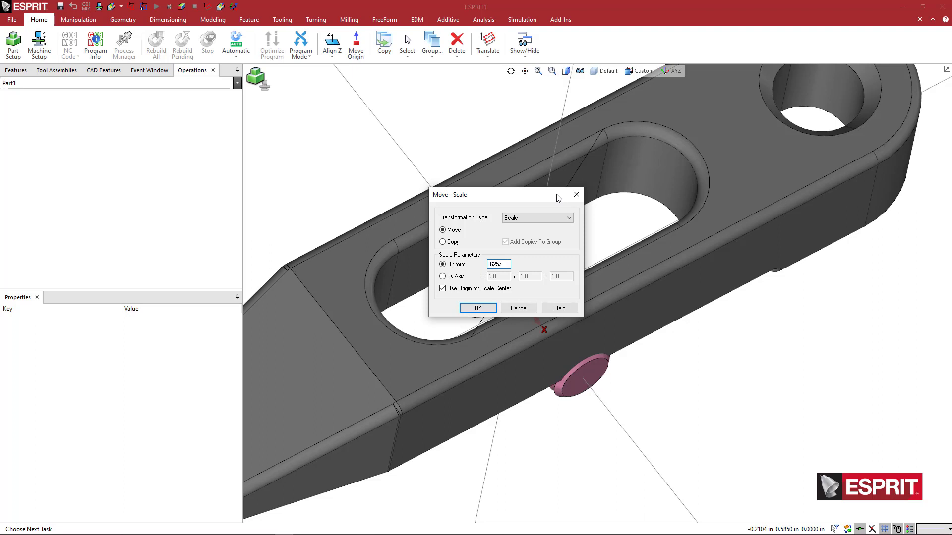
{"action": "key", "text": "Tab"}
{"action": "left_click", "coordinate": [477, 308]}
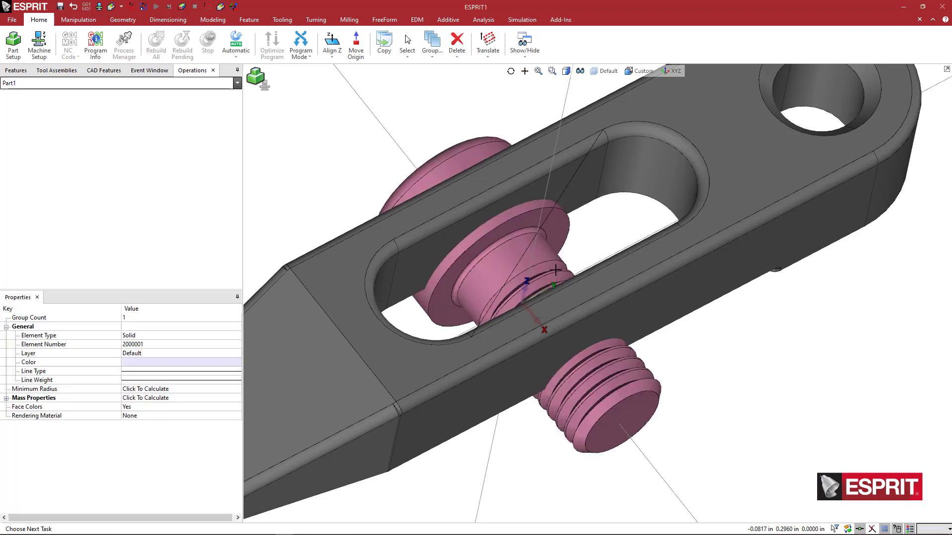
Translate the work plane origin to the bolt's centre
{"action": "middle_click_drag", "start_coordinate": [597, 232], "coordinate": [650, 231]}
{"action": "scroll", "coordinate": [596, 230], "scroll_direction": "down", "scroll_amount": 3}
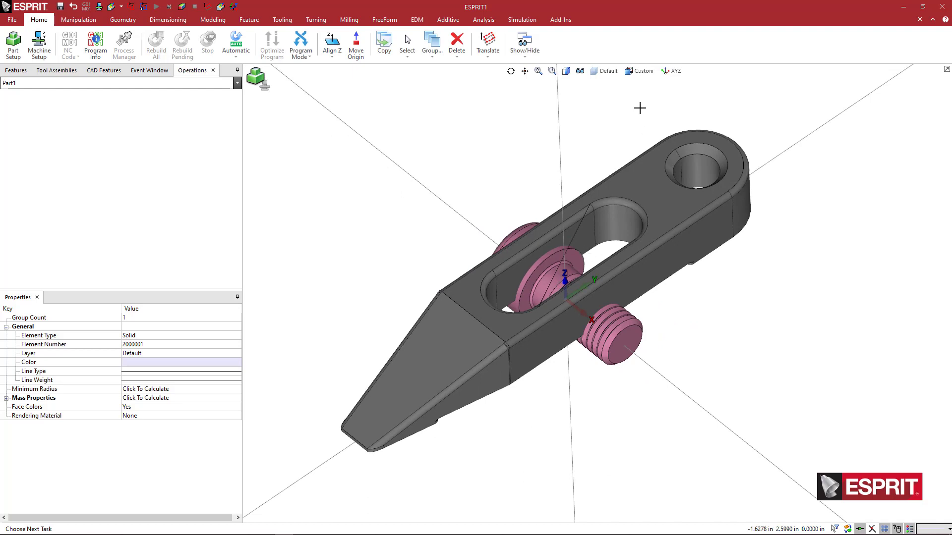
{"action": "left_click", "coordinate": [488, 43]}
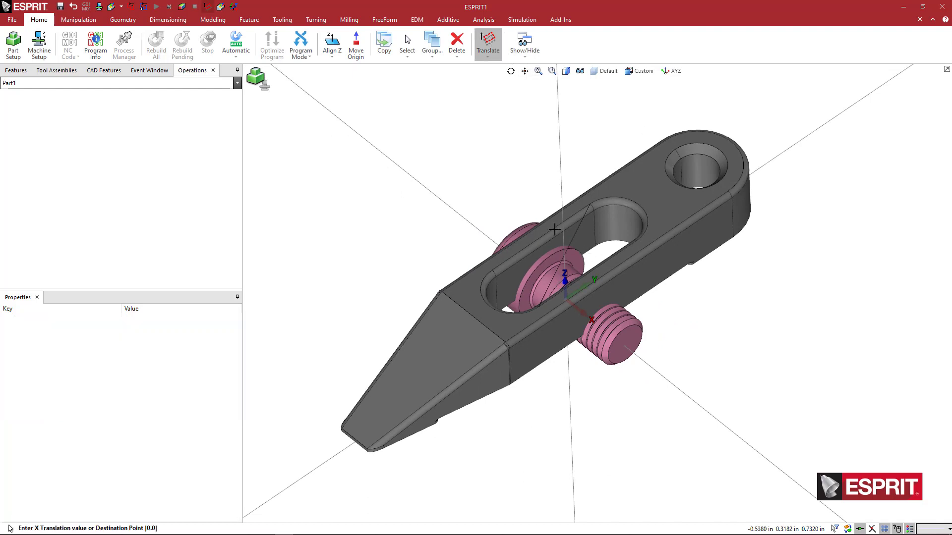
{"action": "left_click", "coordinate": [561, 259]}
Add a new work plane named 'bolt'
{"action": "left_click", "coordinate": [665, 72]}
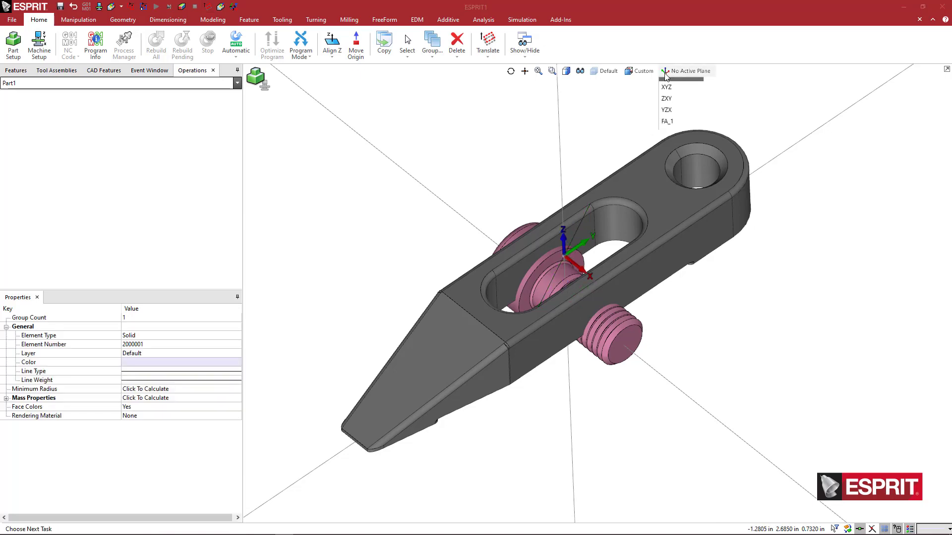
{"action": "left_click", "coordinate": [666, 125]}
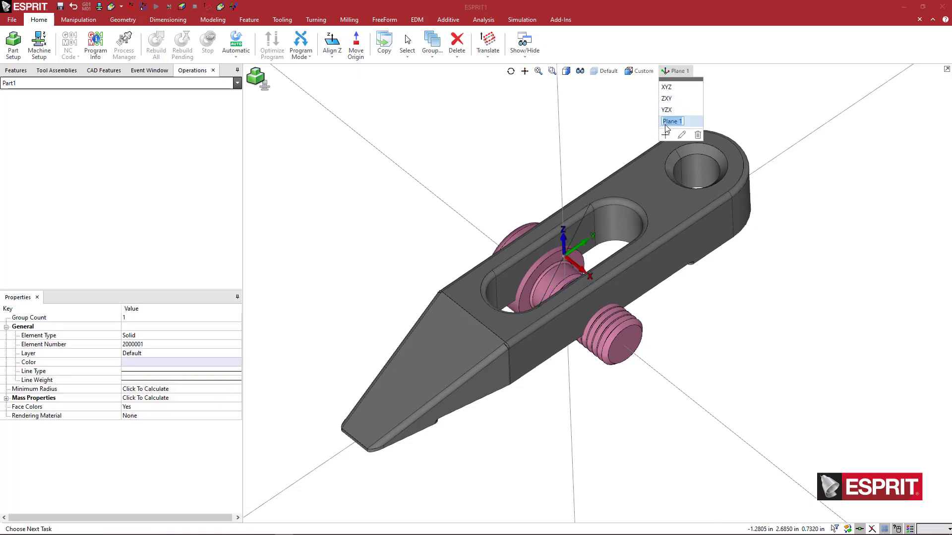
{"action": "type", "text": "bolt"}
{"action": "key", "text": "Return"}
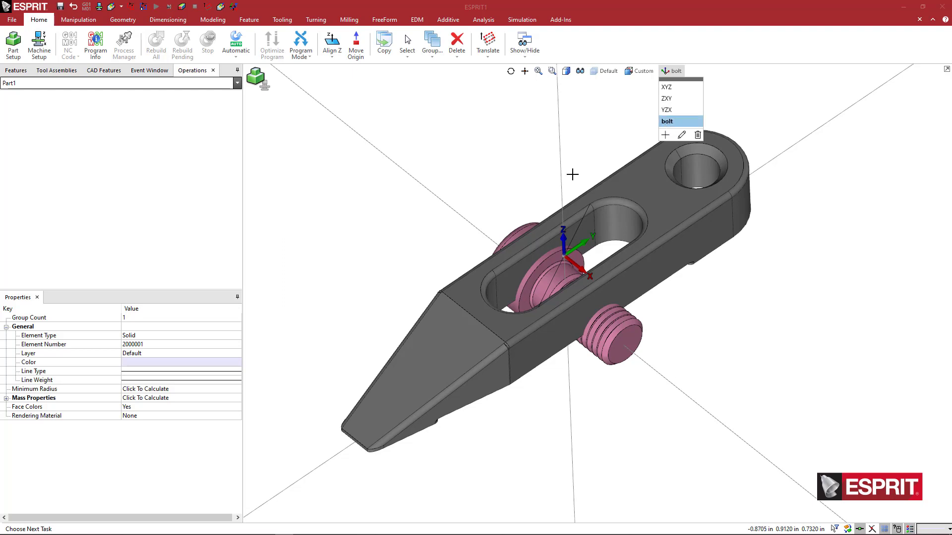
{"action": "middle_click_drag", "start_coordinate": [561, 178], "coordinate": [551, 177]}
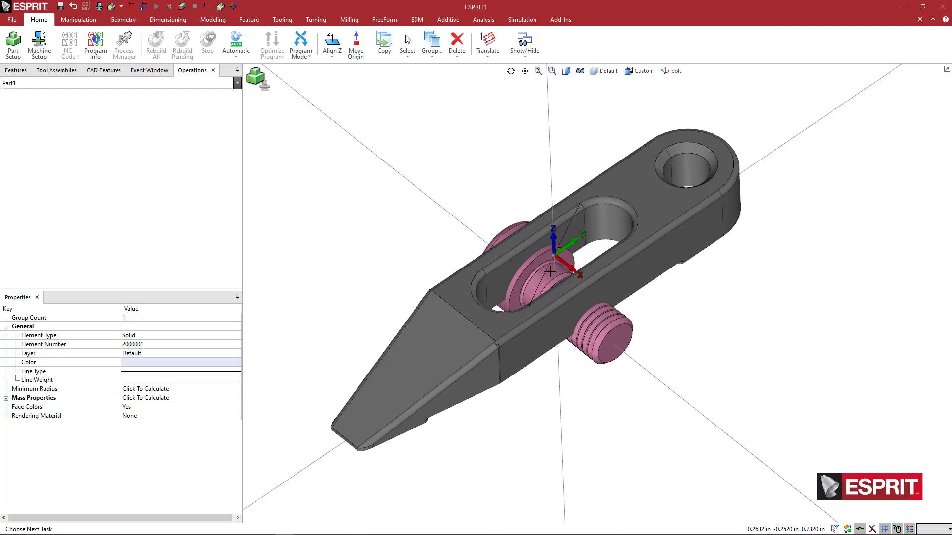
{"action": "scroll", "coordinate": [540, 257], "scroll_direction": "up", "scroll_amount": 2}
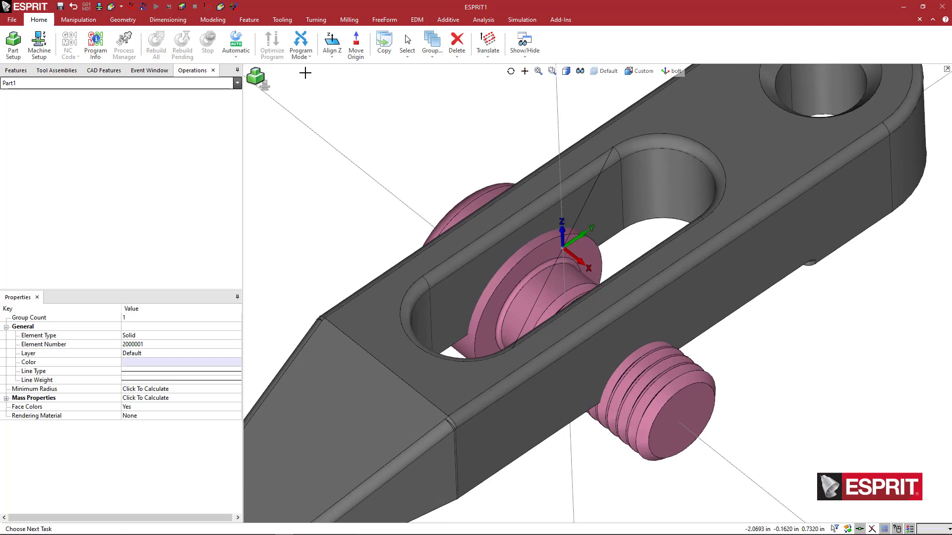
Place the work plane on the bolt's flange face
{"action": "left_click", "coordinate": [492, 55]}
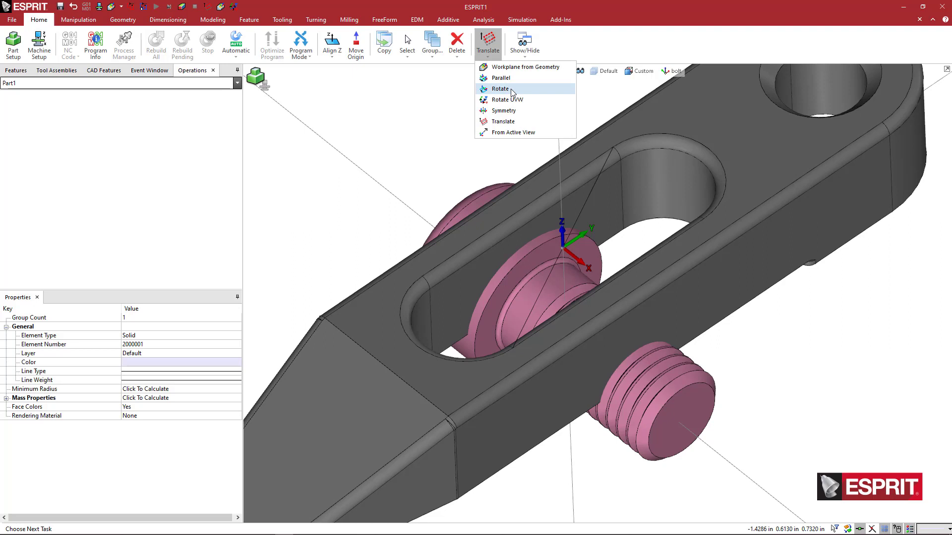
{"action": "left_click", "coordinate": [511, 67]}
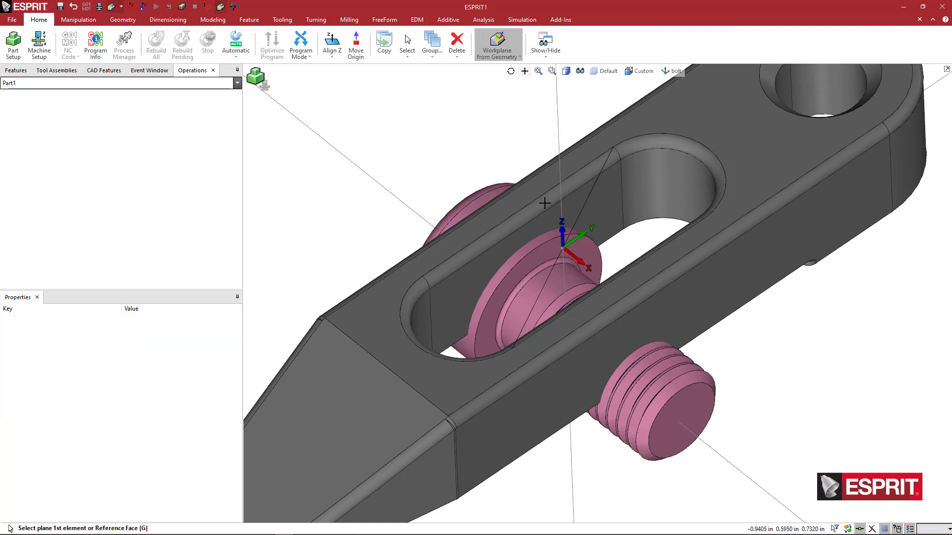
{"action": "left_click", "coordinate": [544, 258]}
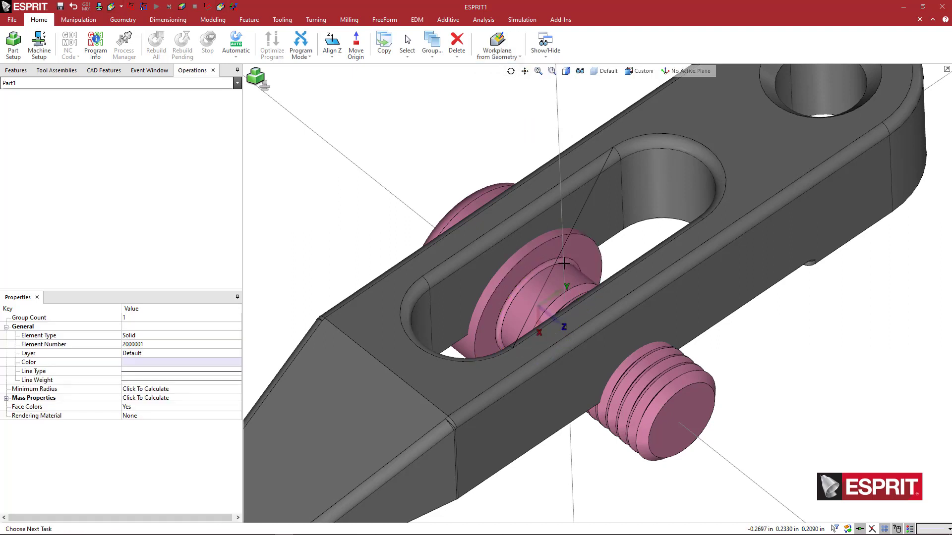
{"action": "middle_click_drag", "start_coordinate": [564, 264], "coordinate": [603, 278]}
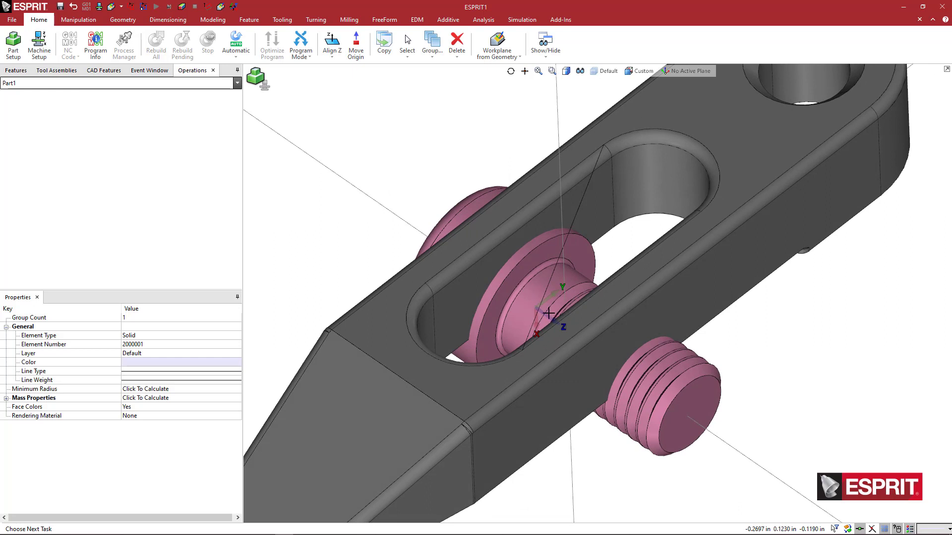
Rotate the work plane 180 degrees about its U axis
{"action": "left_click", "coordinate": [511, 59]}
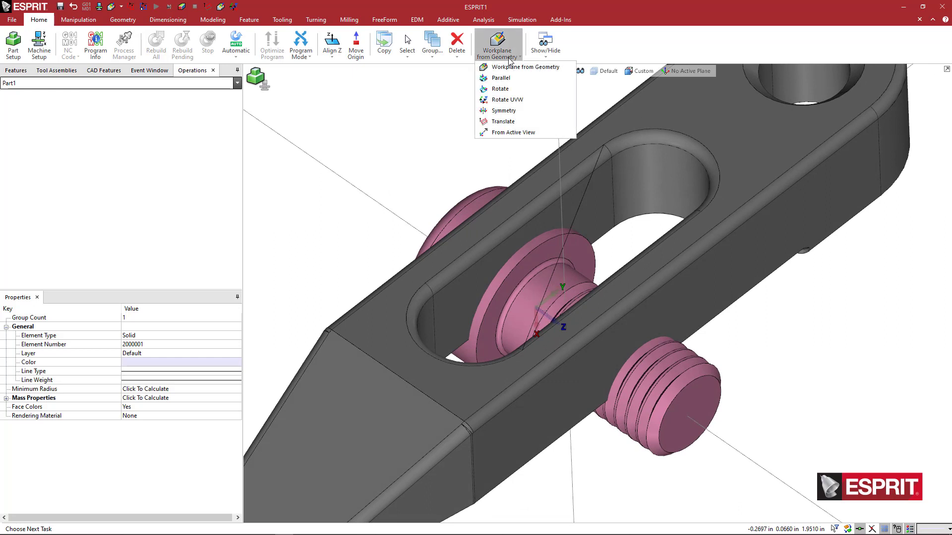
{"action": "left_click", "coordinate": [507, 100]}
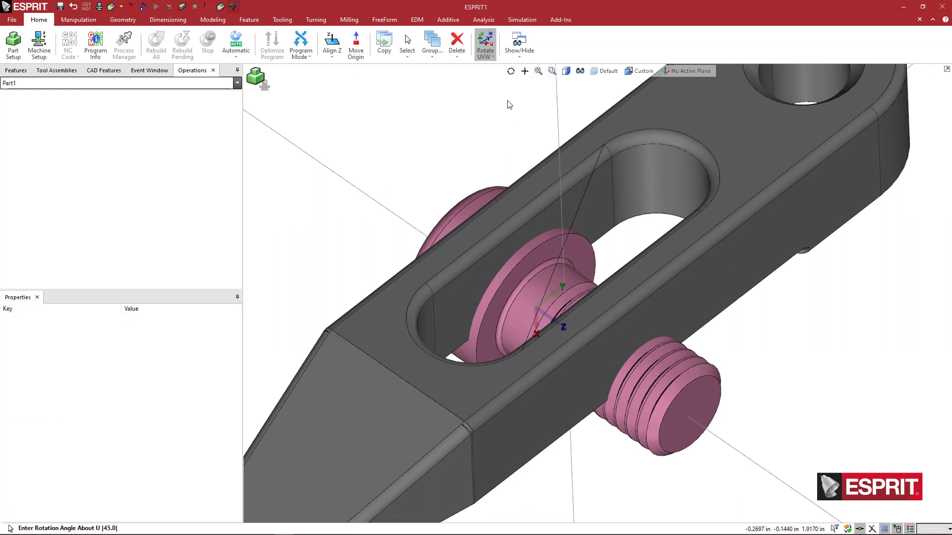
{"action": "type", "text": "18"}
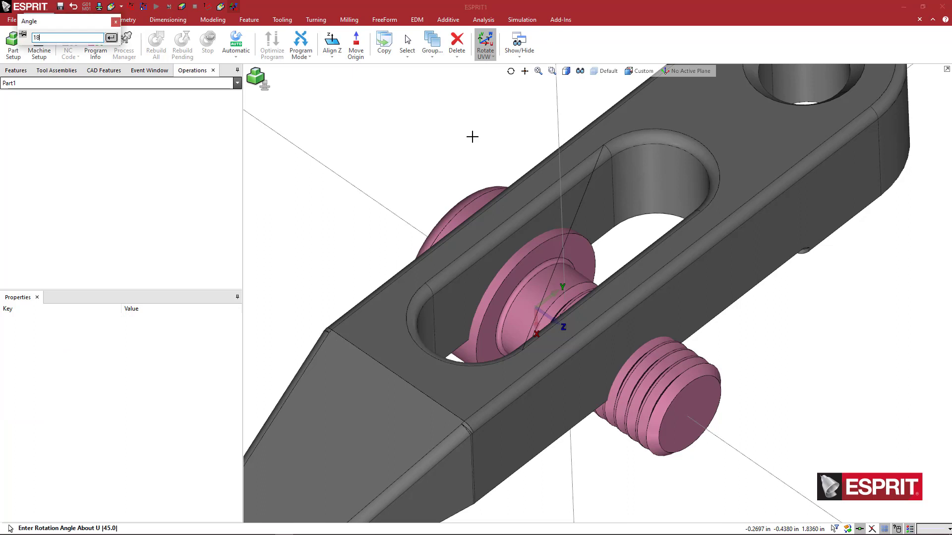
{"action": "key", "text": "Return"}
{"action": "key", "text": "Return"}
{"action": "key", "text": "Return"}
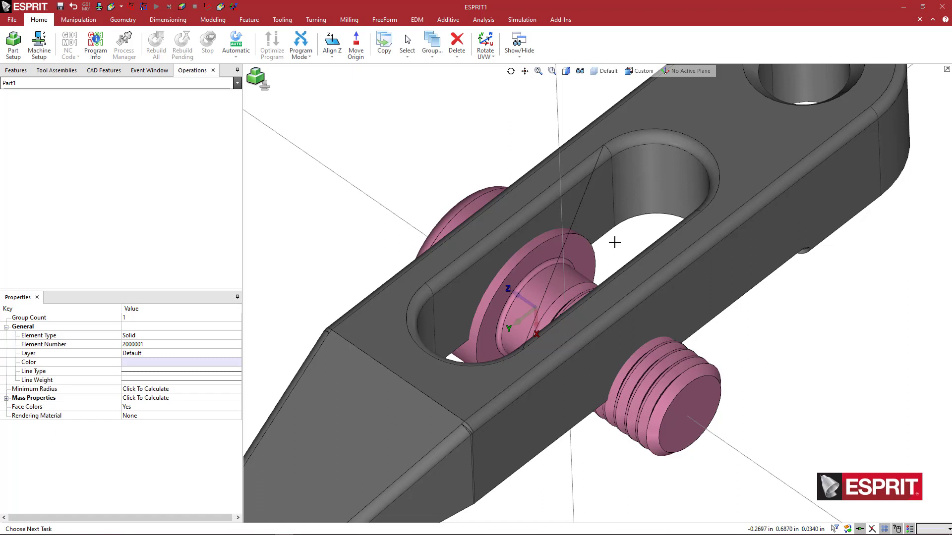
{"action": "middle_click_drag", "start_coordinate": [610, 239], "coordinate": [596, 228]}
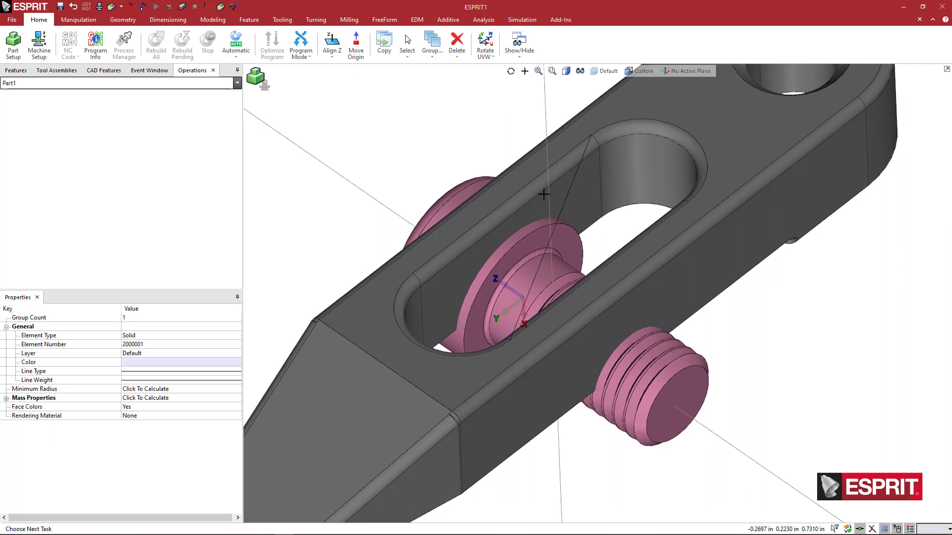
{"action": "scroll", "coordinate": [543, 194], "scroll_direction": "down", "scroll_amount": 1}
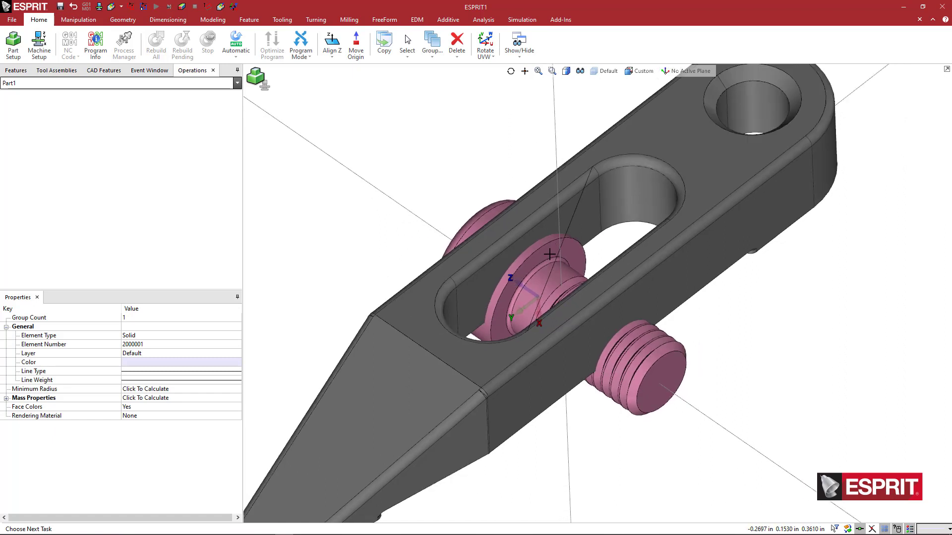
Select the whole bolt solid and Move it with Align Plane to the bolt plane from the list
{"action": "left_click", "coordinate": [561, 276]}
{"action": "right_click", "coordinate": [581, 265]}
{"action": "left_click", "coordinate": [580, 265]}
{"action": "right_click", "coordinate": [462, 148]}
{"action": "left_click", "coordinate": [477, 156]}
{"action": "left_click", "coordinate": [501, 236]}
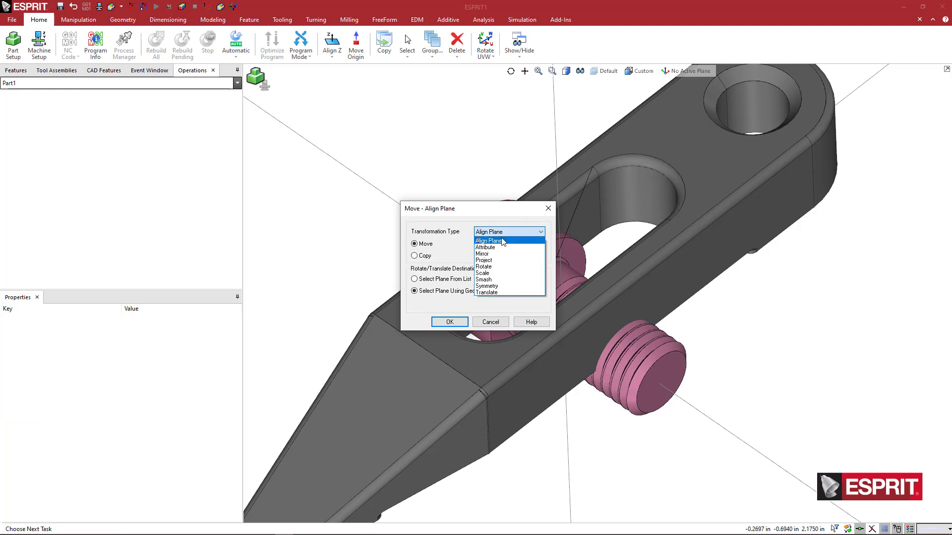
{"action": "left_click", "coordinate": [503, 240]}
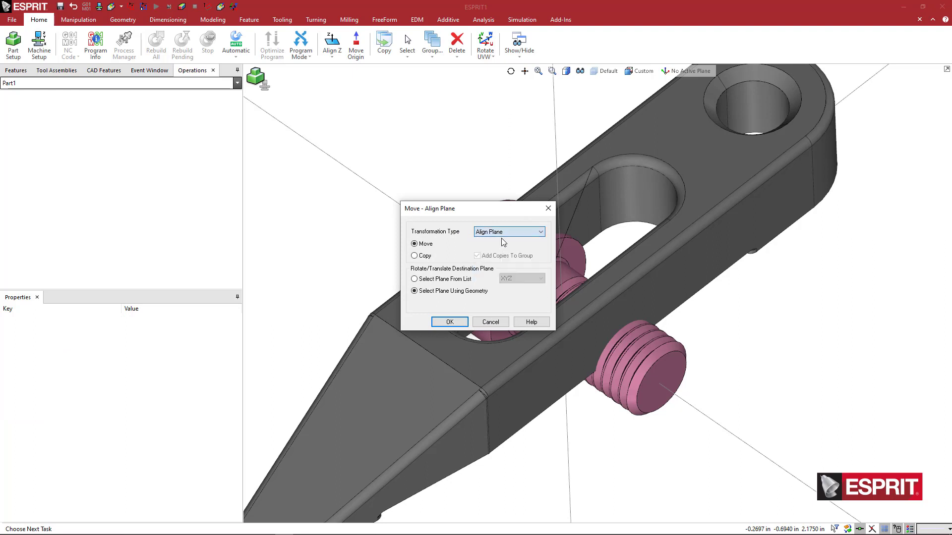
{"action": "left_click", "coordinate": [425, 279]}
{"action": "left_click", "coordinate": [518, 279]}
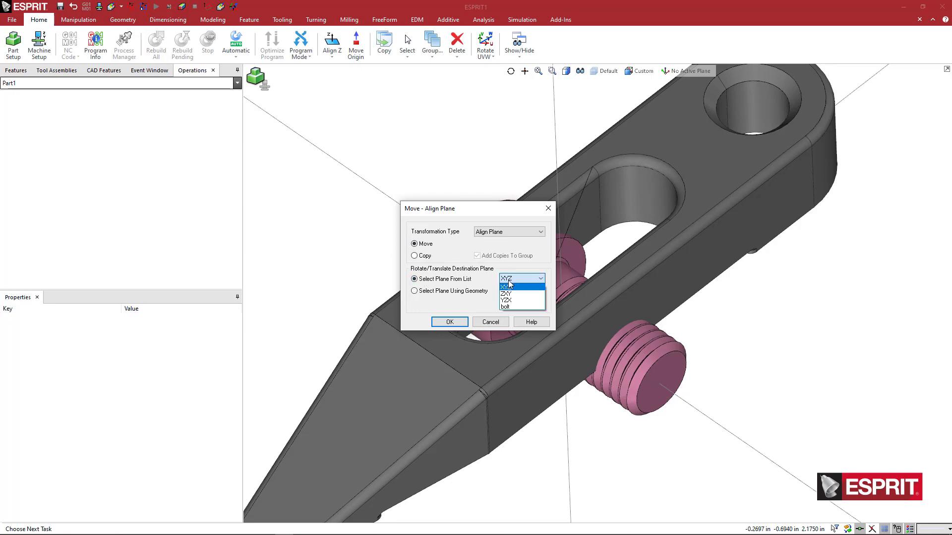
{"action": "left_click", "coordinate": [505, 307]}
{"action": "left_click", "coordinate": [449, 322]}
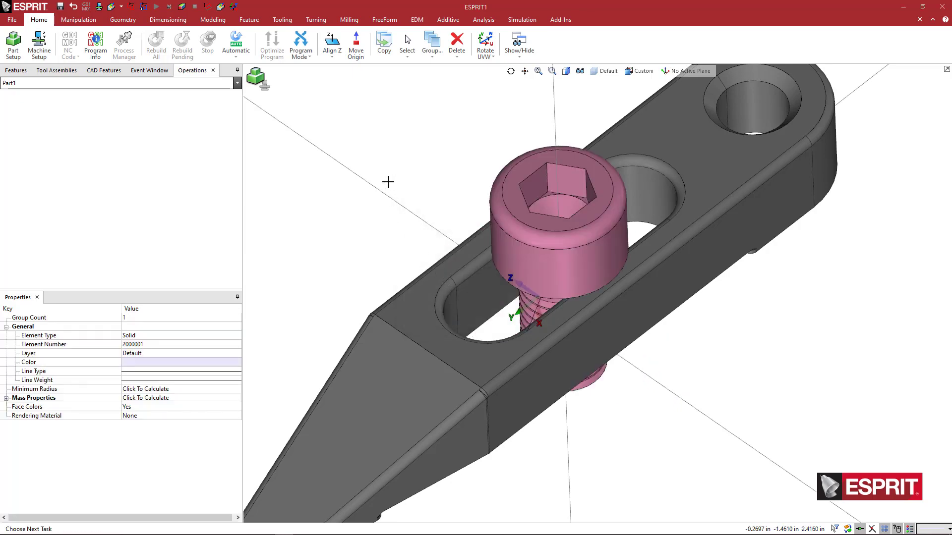
Orbit and zoom to inspect the bolt standing upright in the clamp's slot
{"action": "middle_click_drag", "start_coordinate": [388, 182], "coordinate": [446, 195]}
{"action": "middle_click_drag", "start_coordinate": [446, 195], "coordinate": [315, 194], "text": "ctrl"}
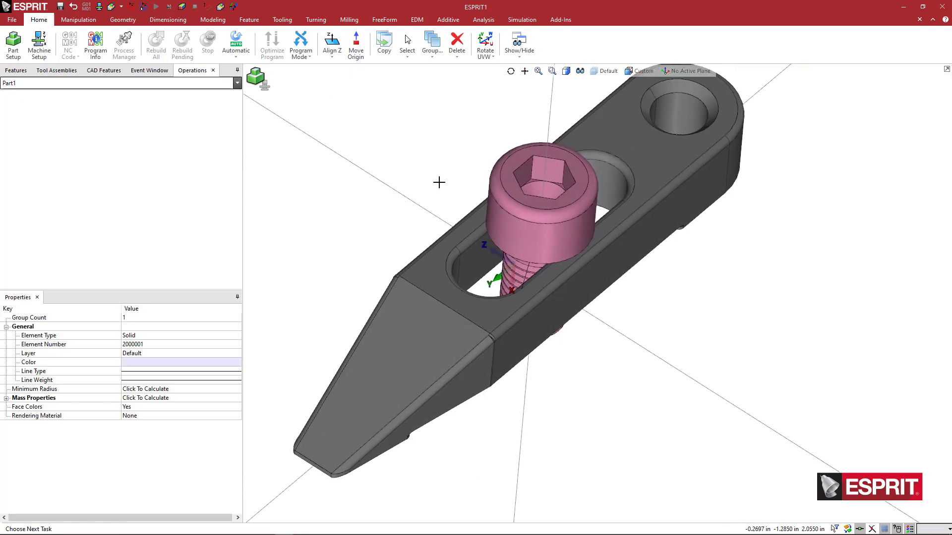
{"action": "scroll", "coordinate": [440, 183], "scroll_direction": "down", "scroll_amount": 3}
{"action": "middle_click_drag", "start_coordinate": [465, 180], "coordinate": [488, 179]}
{"action": "scroll", "coordinate": [575, 252], "scroll_direction": "up", "scroll_amount": 5}
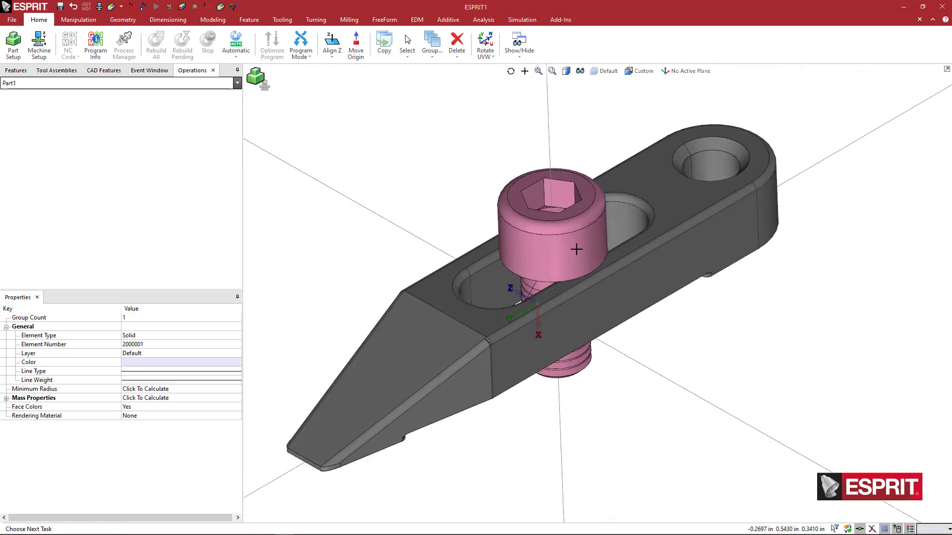
{"action": "middle_click_drag", "start_coordinate": [665, 334], "coordinate": [633, 328]}
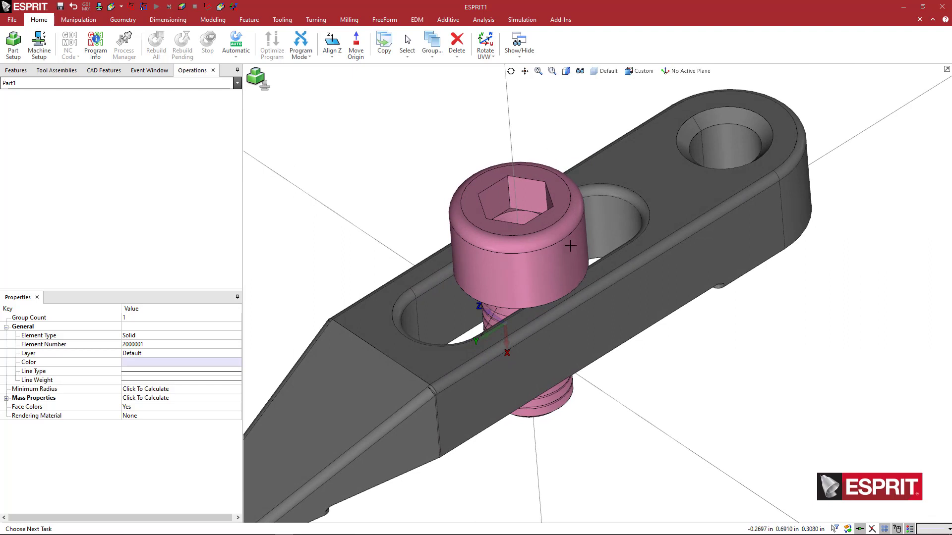
{"action": "middle_click_drag", "start_coordinate": [626, 300], "coordinate": [631, 292]}
{"action": "scroll", "coordinate": [628, 290], "scroll_direction": "down", "scroll_amount": 3}
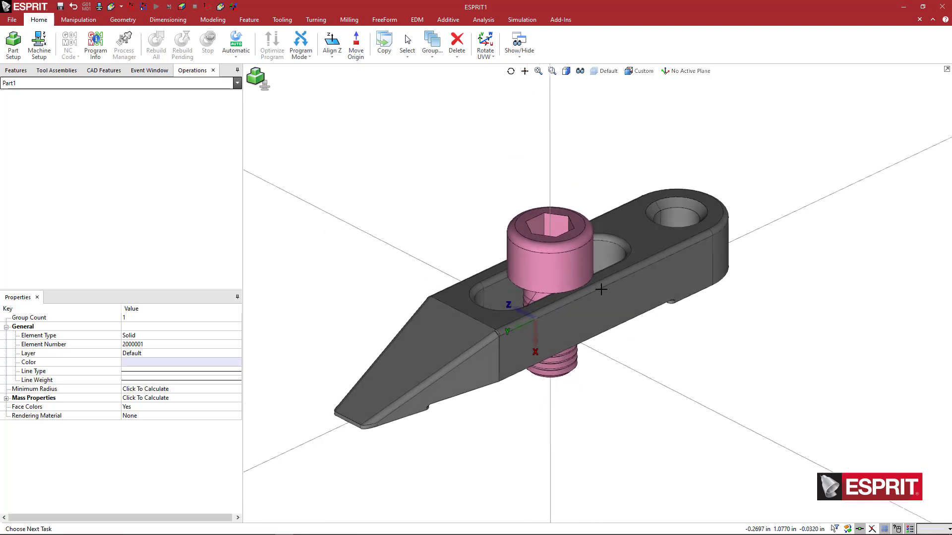
Make XYZ the active work plane
{"action": "left_click", "coordinate": [667, 71]}
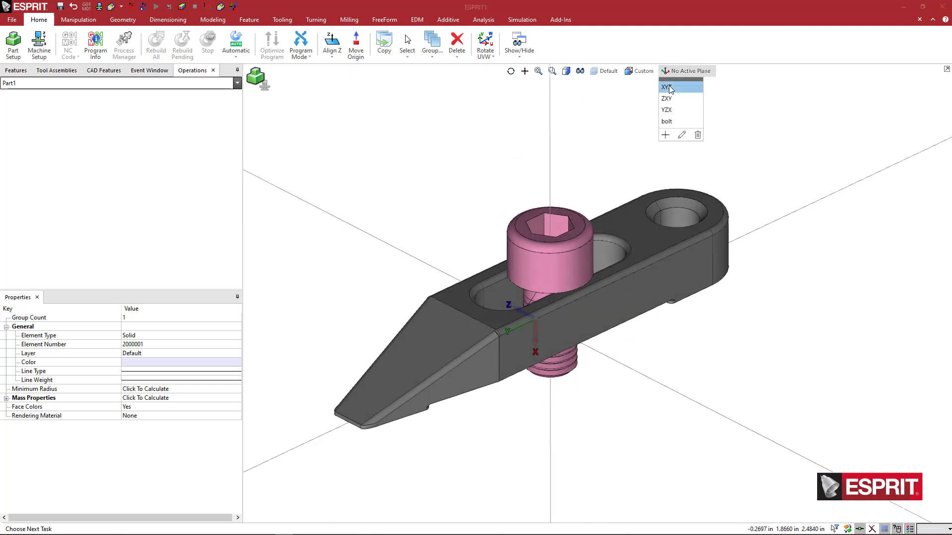
{"action": "left_click", "coordinate": [670, 87]}
{"action": "middle_click_drag", "start_coordinate": [684, 249], "coordinate": [679, 282]}
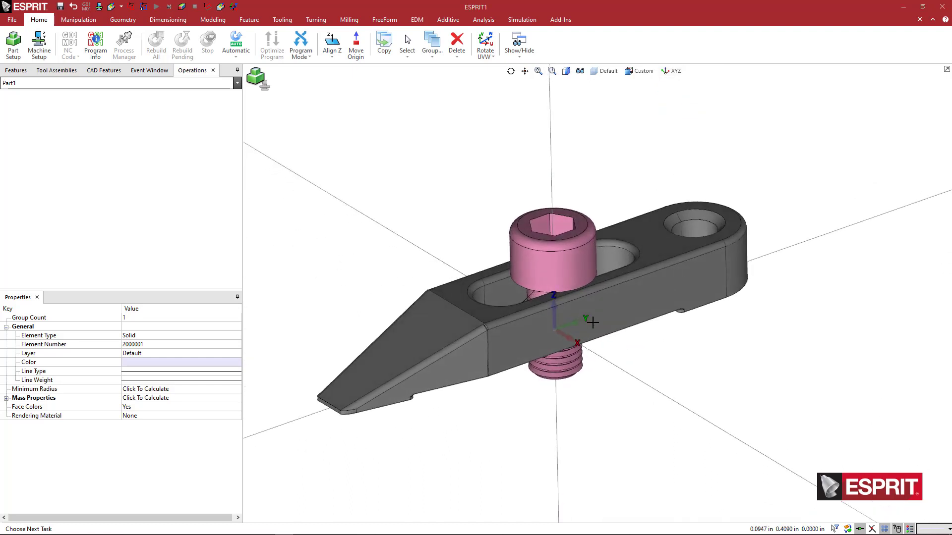
Deselect the bolt and zoom in on the clamp's pointed tip
{"action": "left_click", "coordinate": [496, 200]}
{"action": "left_click", "coordinate": [518, 214]}
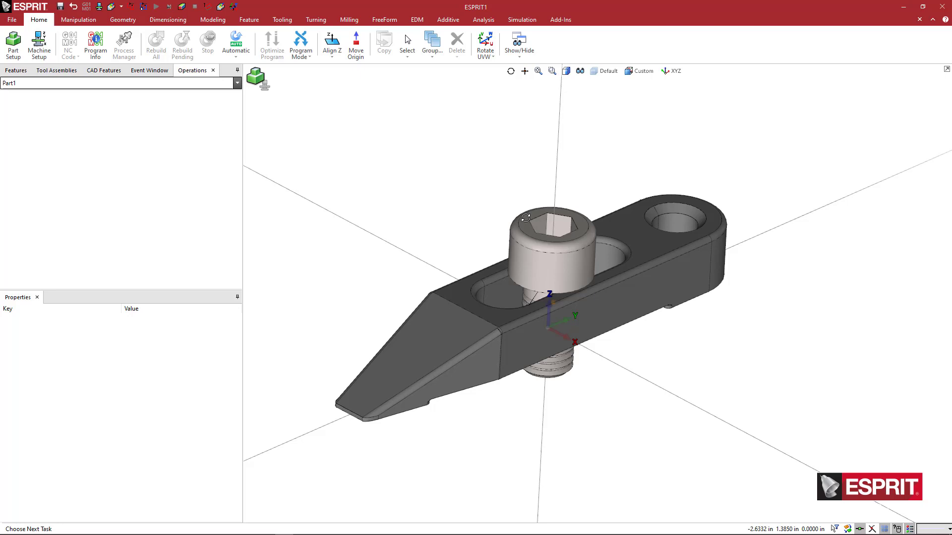
{"action": "middle_click_drag", "start_coordinate": [525, 218], "coordinate": [526, 221]}
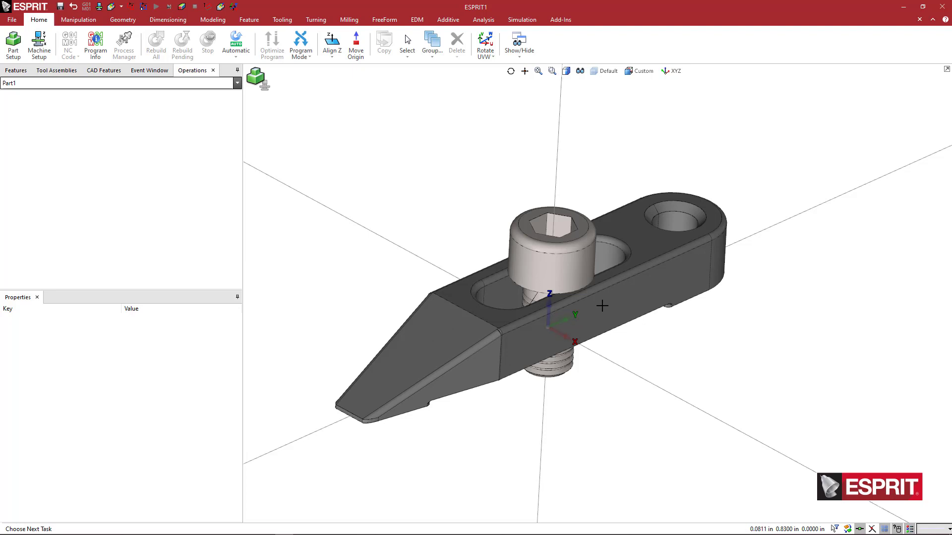
{"action": "middle_click_drag", "start_coordinate": [423, 407], "coordinate": [480, 365]}
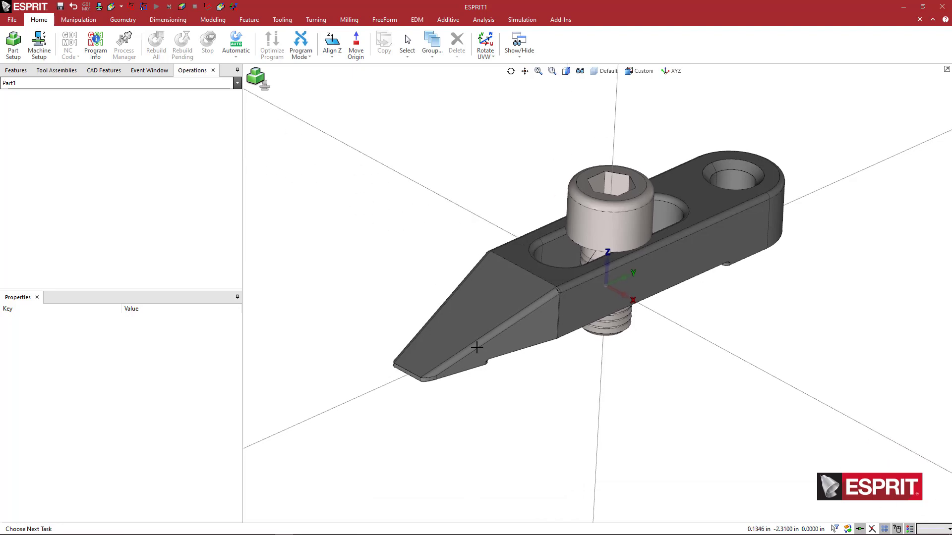
{"action": "scroll", "coordinate": [494, 352], "scroll_direction": "up", "scroll_amount": 3}
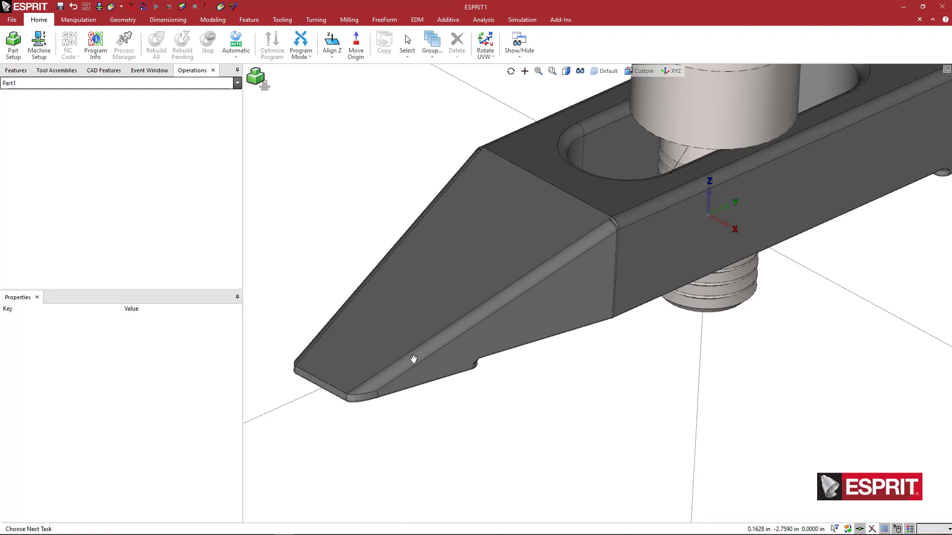
{"action": "middle_click_drag", "start_coordinate": [395, 375], "coordinate": [413, 359]}
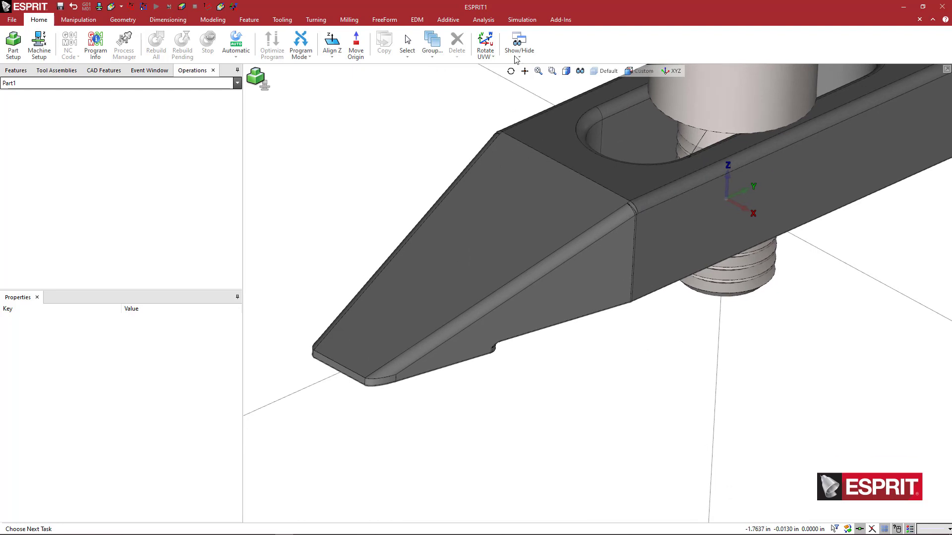
Translate the work-plane origin to the midpoint of the clamp tip's bottom edge
{"action": "left_click", "coordinate": [485, 54]}
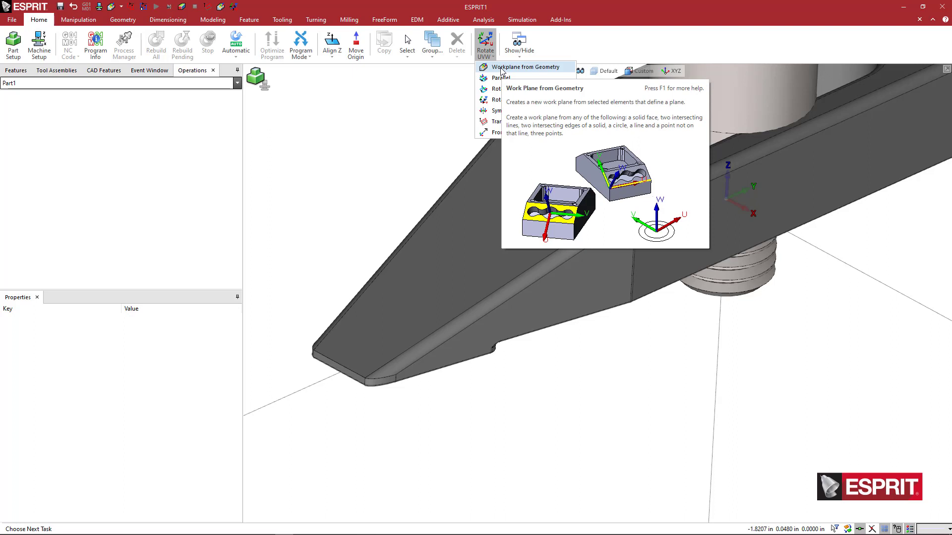
{"action": "left_click", "coordinate": [496, 121]}
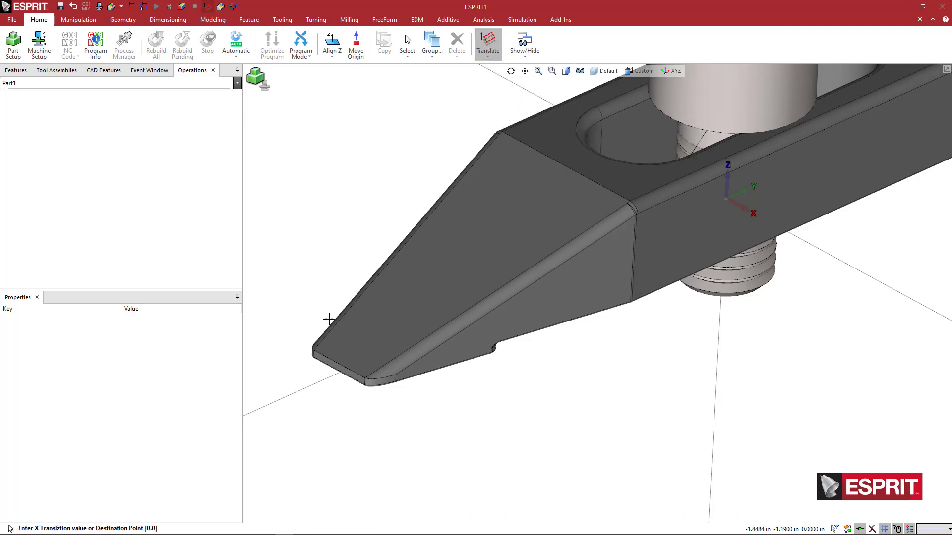
{"action": "scroll", "coordinate": [328, 319], "scroll_direction": "up", "scroll_amount": 5}
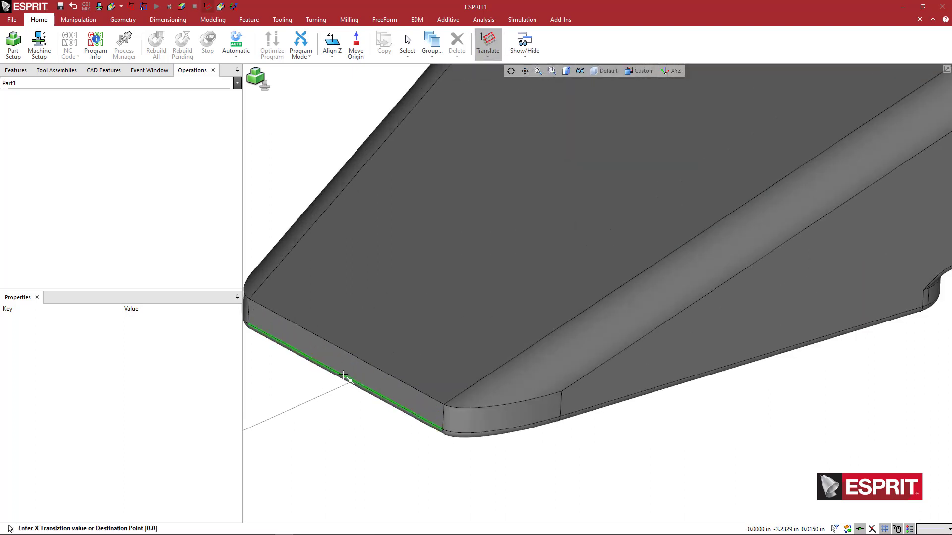
{"action": "left_click", "coordinate": [344, 376]}
{"action": "scroll", "coordinate": [380, 296], "scroll_direction": "down", "scroll_amount": 4}
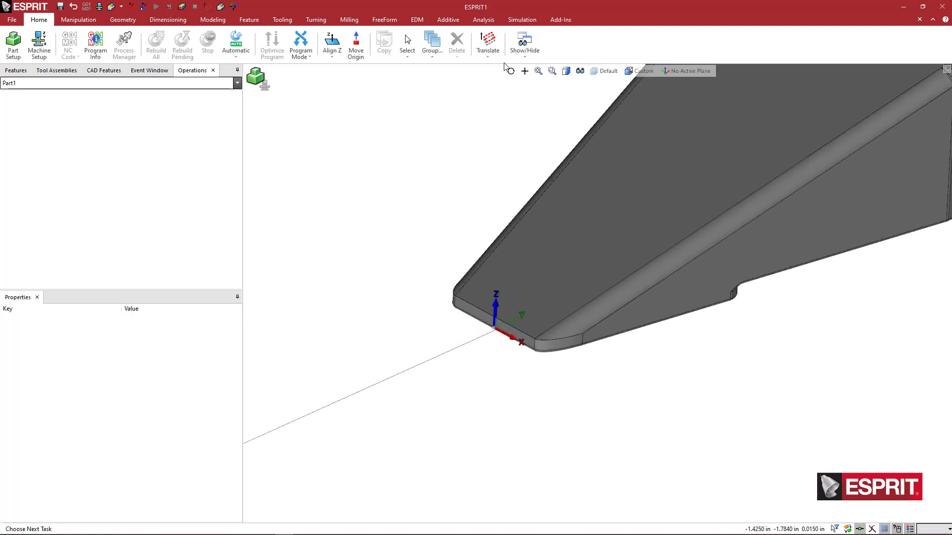
Add two new work planes named FA_1 and WA_1 at that origin
{"action": "left_click", "coordinate": [686, 71]}
{"action": "left_click", "coordinate": [665, 147]}
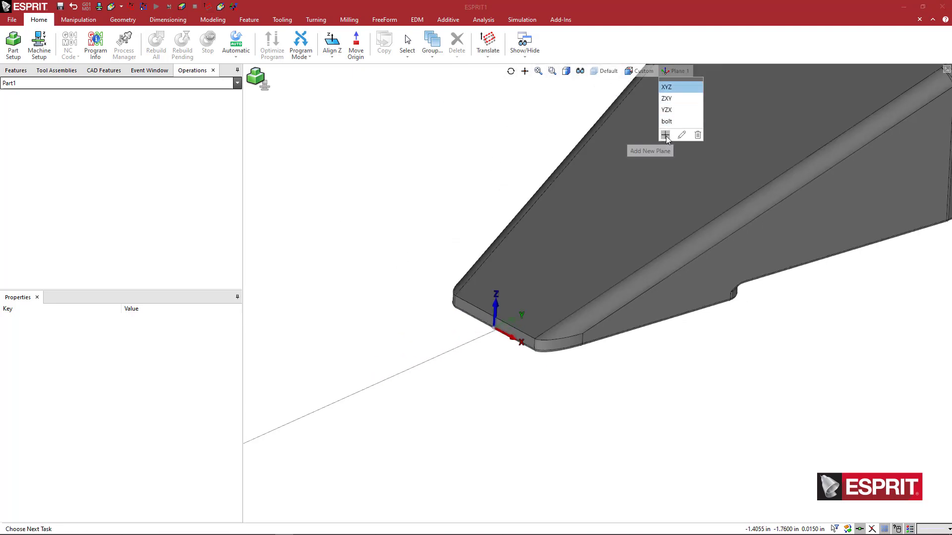
{"action": "type", "text": "FA"}
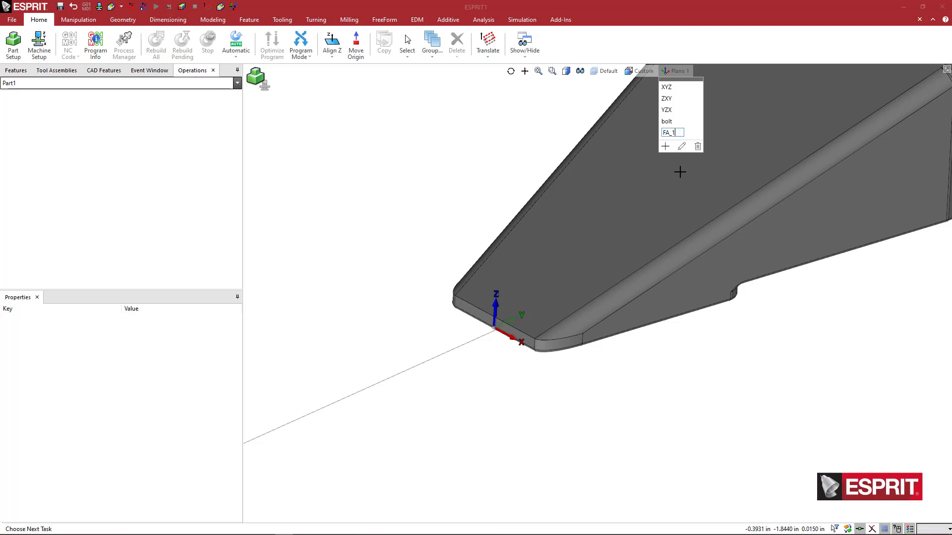
{"action": "type", "text": "_1"}
{"action": "key", "text": "Return"}
{"action": "left_click", "coordinate": [666, 146]}
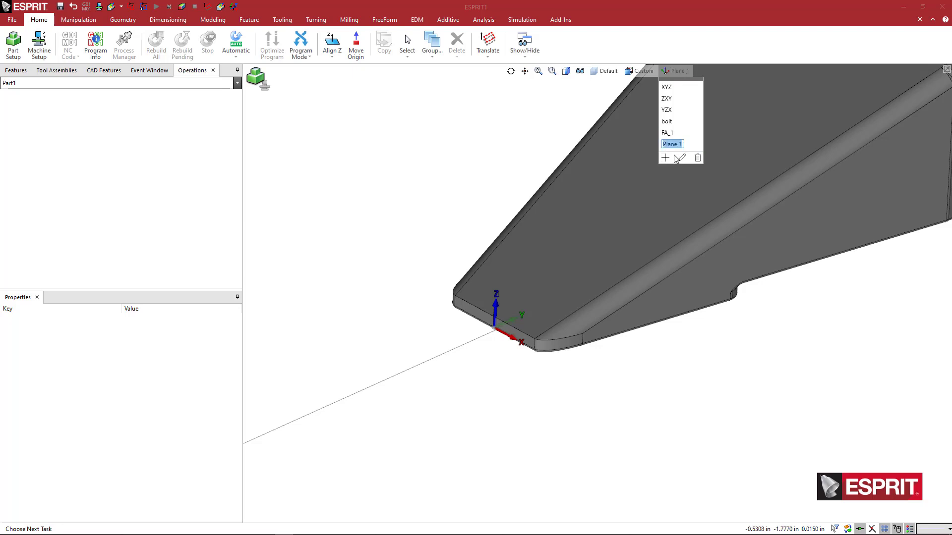
{"action": "type", "text": "WA_1"}
{"action": "key", "text": "Return"}
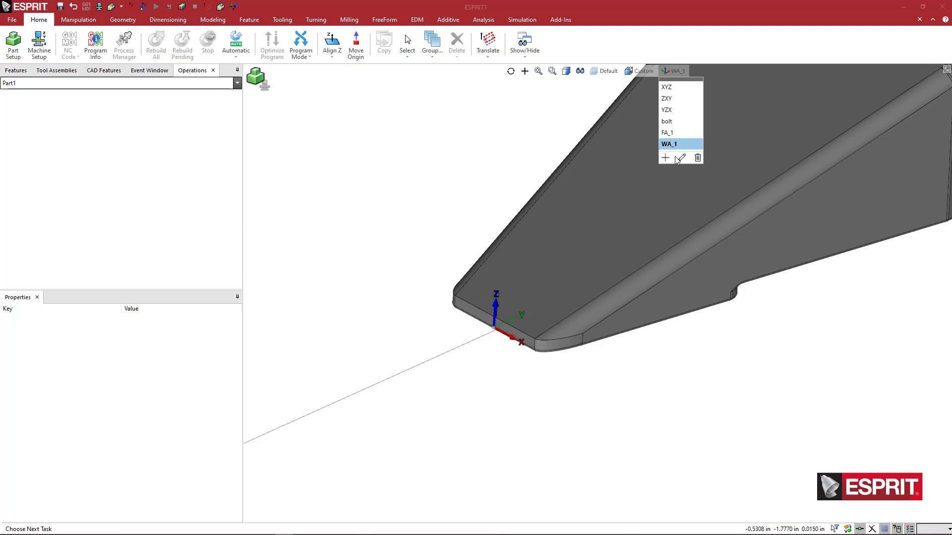
Pick the bolt work plane in the plane list and reorient the view onto the bolt
{"action": "left_click", "coordinate": [672, 122]}
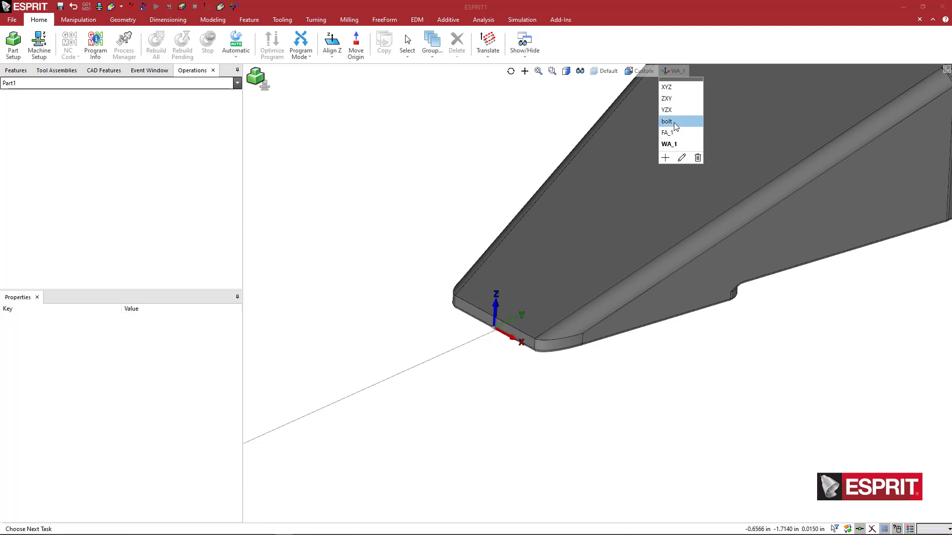
{"action": "left_click", "coordinate": [698, 158]}
{"action": "scroll", "coordinate": [634, 219], "scroll_direction": "down", "scroll_amount": 4}
{"action": "middle_click_drag", "start_coordinate": [656, 239], "coordinate": [456, 312]}
{"action": "middle_click_drag", "start_coordinate": [623, 314], "coordinate": [607, 304]}
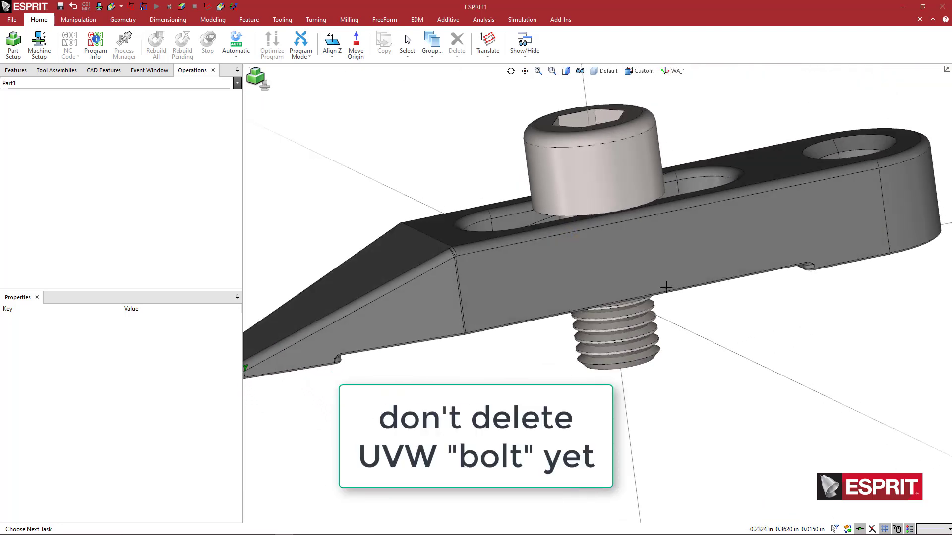
{"action": "middle_click_drag", "start_coordinate": [703, 287], "coordinate": [599, 292]}
{"action": "mouse_move", "coordinate": [797, 272]}
{"action": "middle_mouse_down"}
{"action": "mouse_move", "coordinate": [786, 282]}
{"action": "mouse_move", "coordinate": [790, 302]}
{"action": "mouse_move", "coordinate": [792, 268]}
{"action": "middle_mouse_up"}
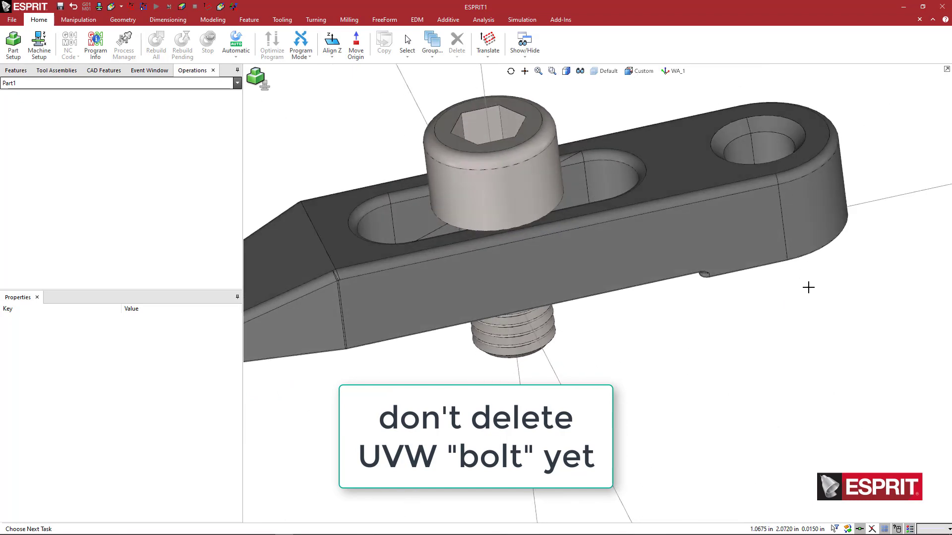
Select the whole bolt solid rather than just its cylindrical face
{"action": "left_click", "coordinate": [535, 188]}
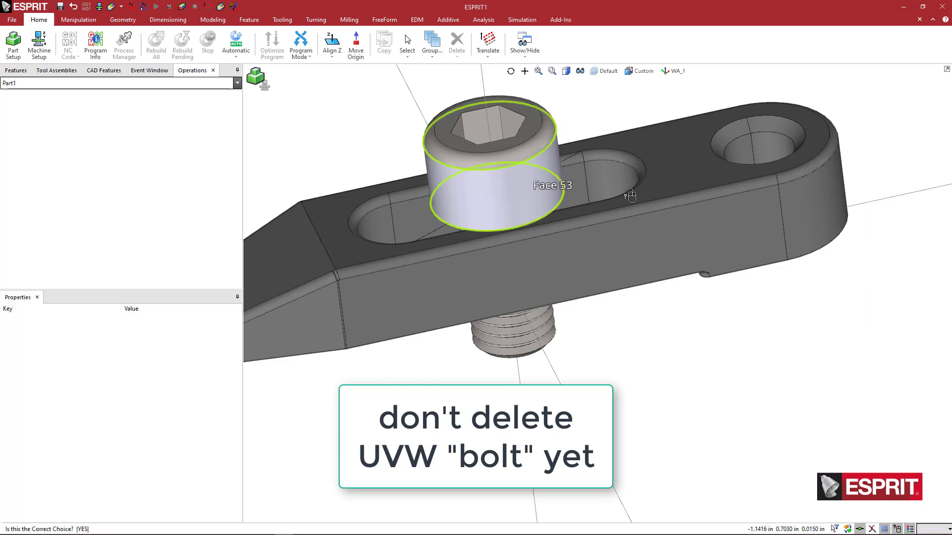
{"action": "left_click", "coordinate": [782, 366]}
{"action": "left_click", "coordinate": [552, 191]}
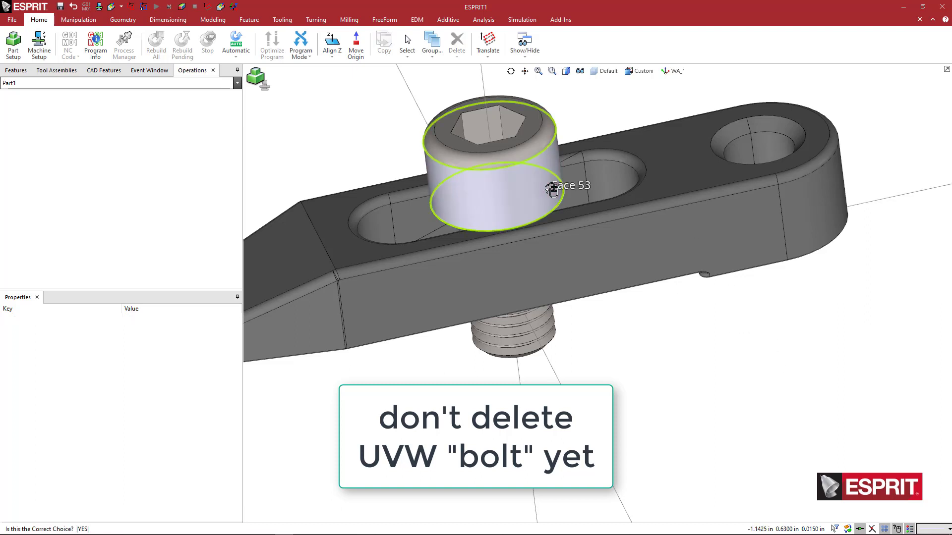
{"action": "right_click", "coordinate": [552, 190]}
{"action": "left_click", "coordinate": [553, 192]}
{"action": "middle_click_drag", "start_coordinate": [650, 311], "coordinate": [659, 290]}
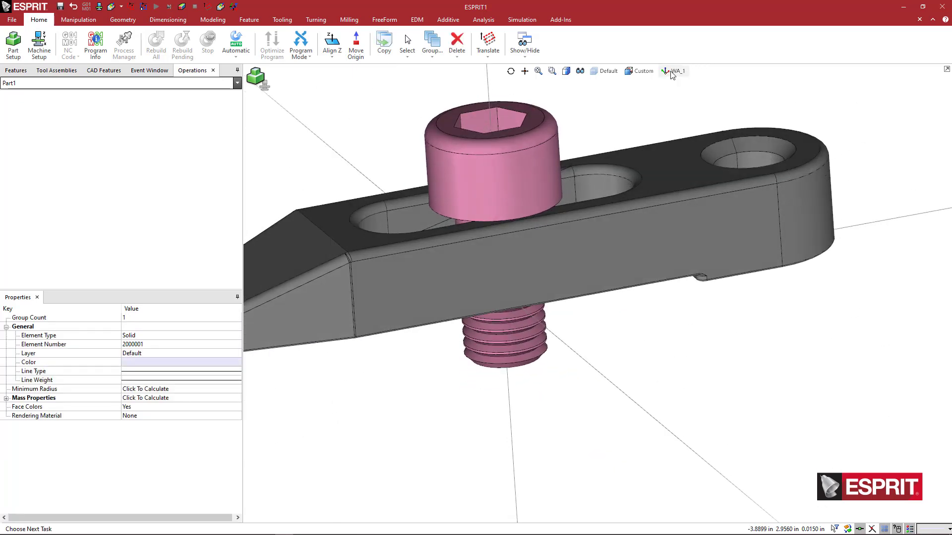
Make bolt the active work plane so the axes sit at the bolt head
{"action": "left_click", "coordinate": [668, 72]}
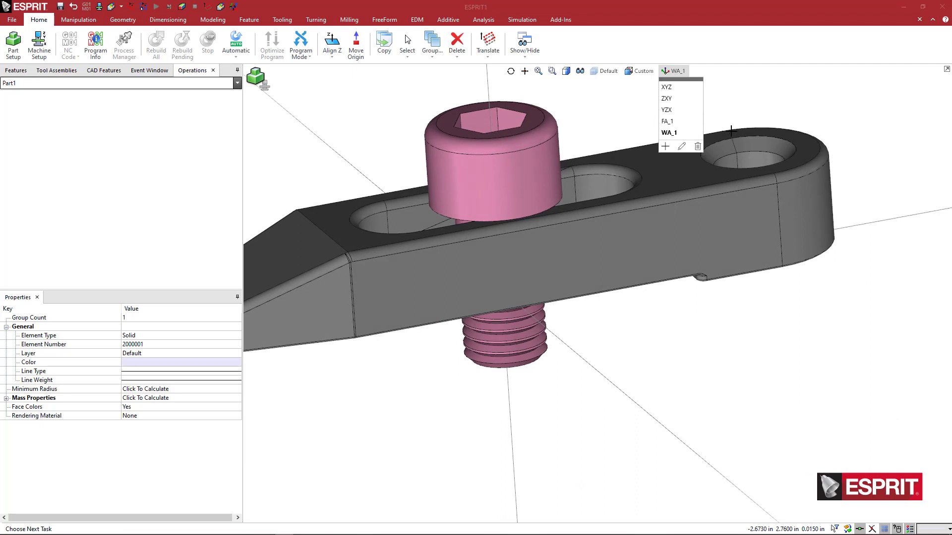
{"action": "left_click", "coordinate": [731, 100]}
{"action": "left_click", "coordinate": [670, 76]}
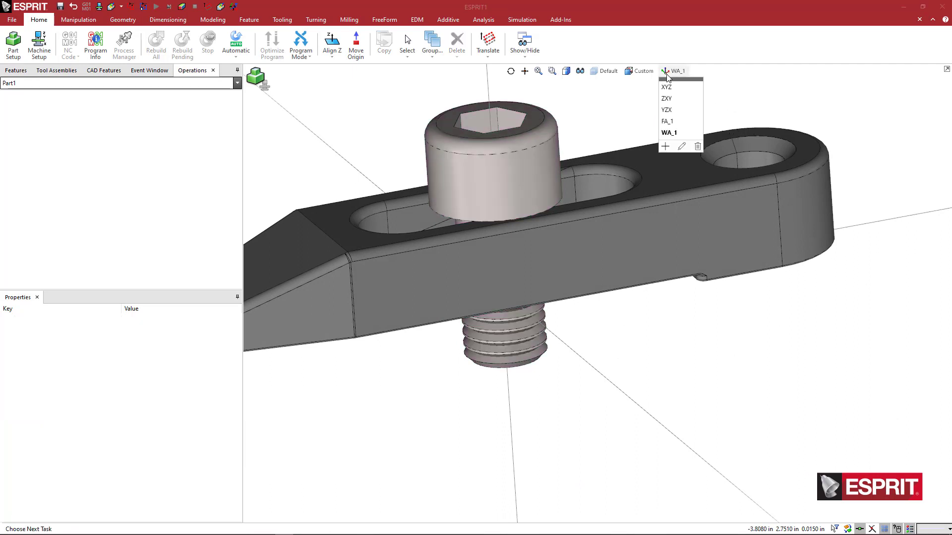
{"action": "left_click", "coordinate": [670, 121]}
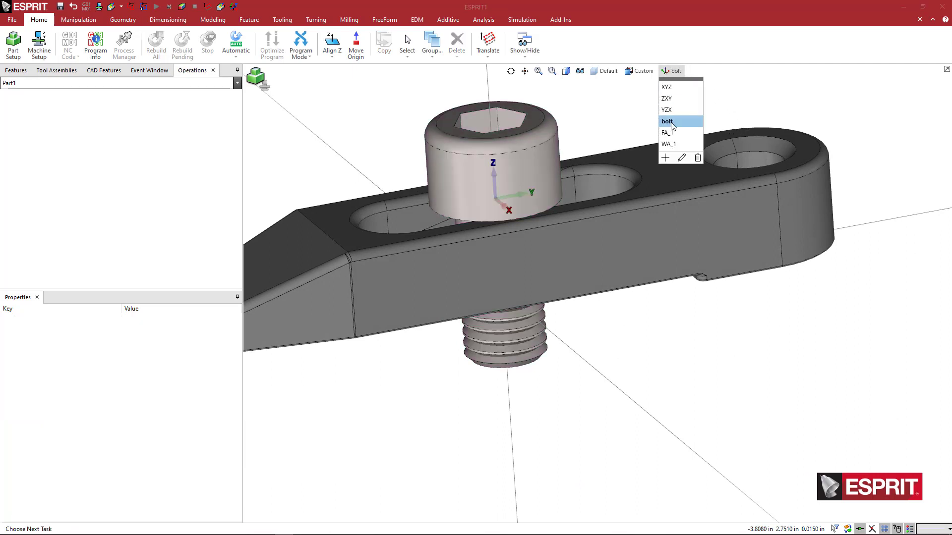
{"action": "left_click", "coordinate": [606, 133]}
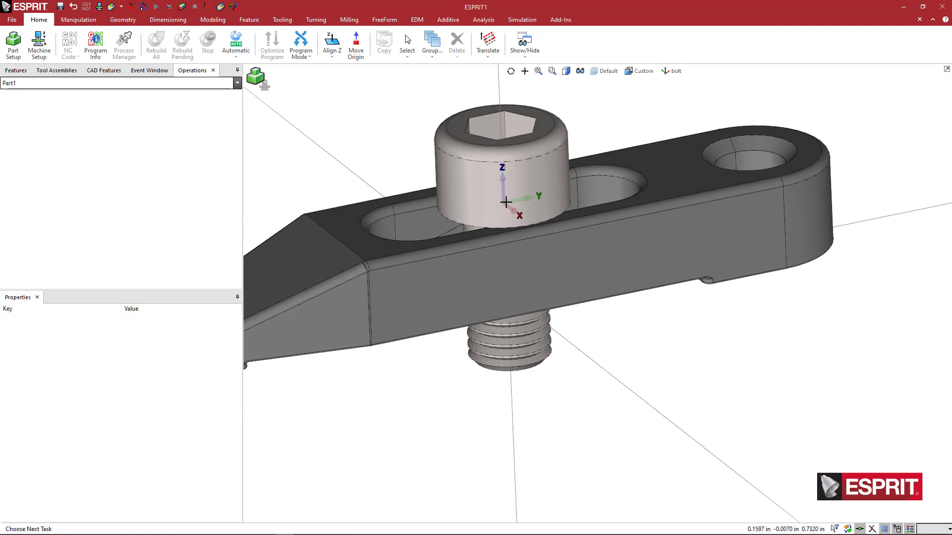
Start copying the bolt with Copy and Align Plane, taking the destination from geometry
{"action": "middle_click_drag", "start_coordinate": [510, 214], "coordinate": [508, 220]}
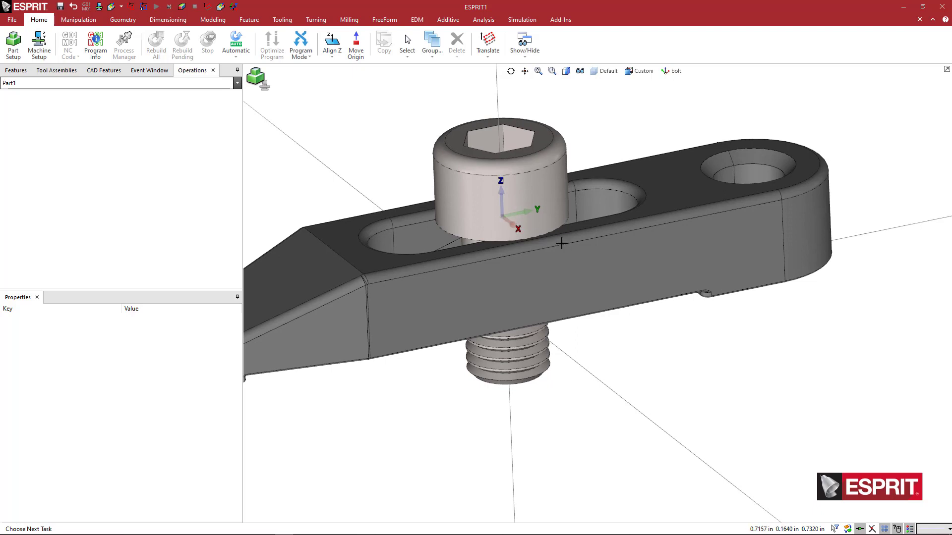
{"action": "middle_click_drag", "start_coordinate": [563, 241], "coordinate": [540, 188]}
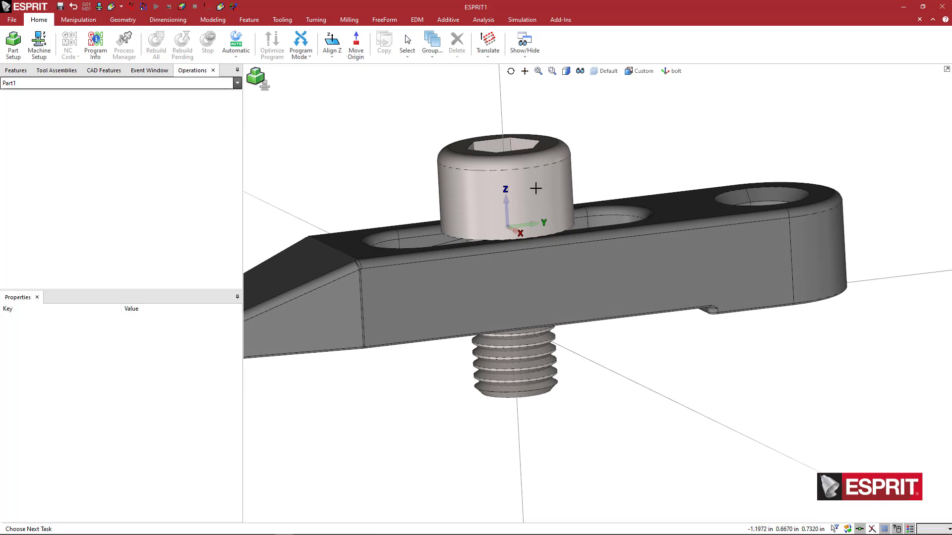
{"action": "left_click", "coordinate": [548, 195]}
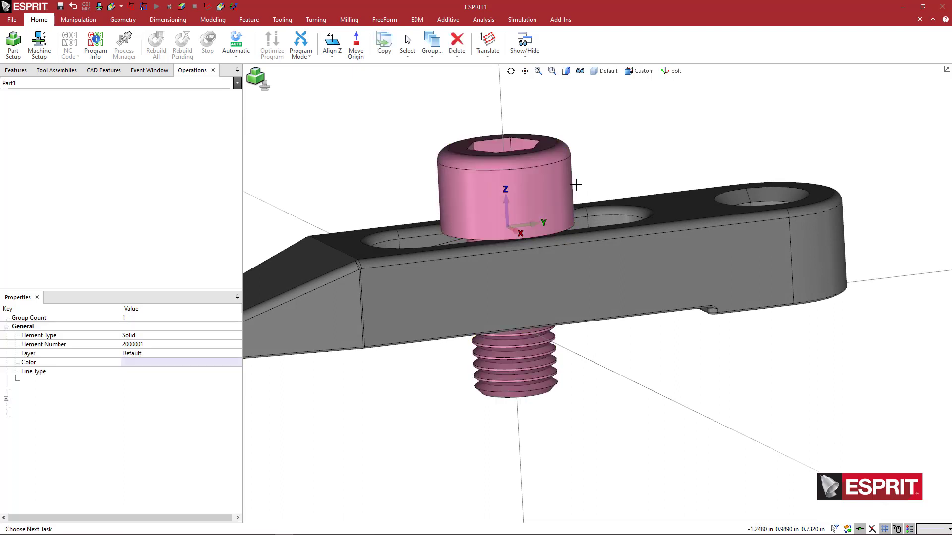
{"action": "right_click", "coordinate": [614, 150]}
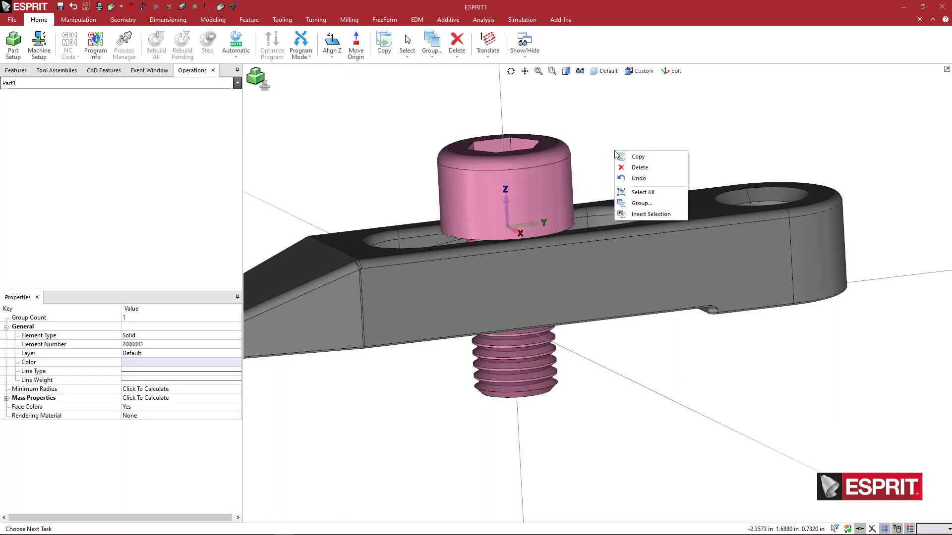
{"action": "left_click", "coordinate": [620, 157]}
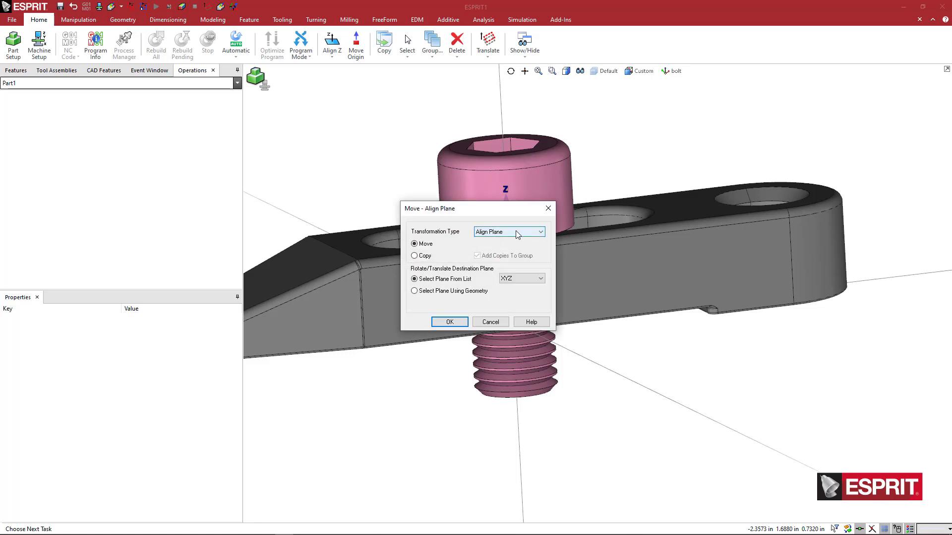
{"action": "left_click", "coordinate": [423, 256]}
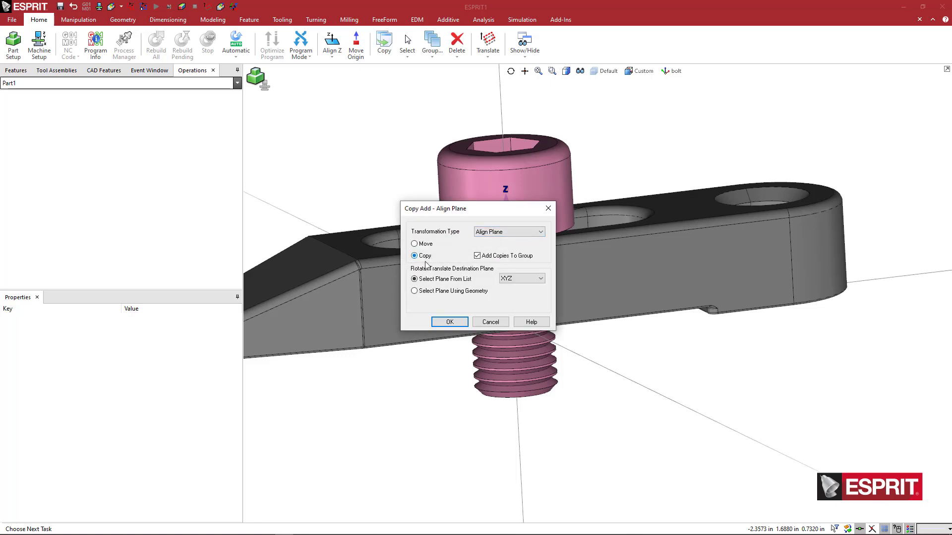
{"action": "left_click", "coordinate": [436, 293]}
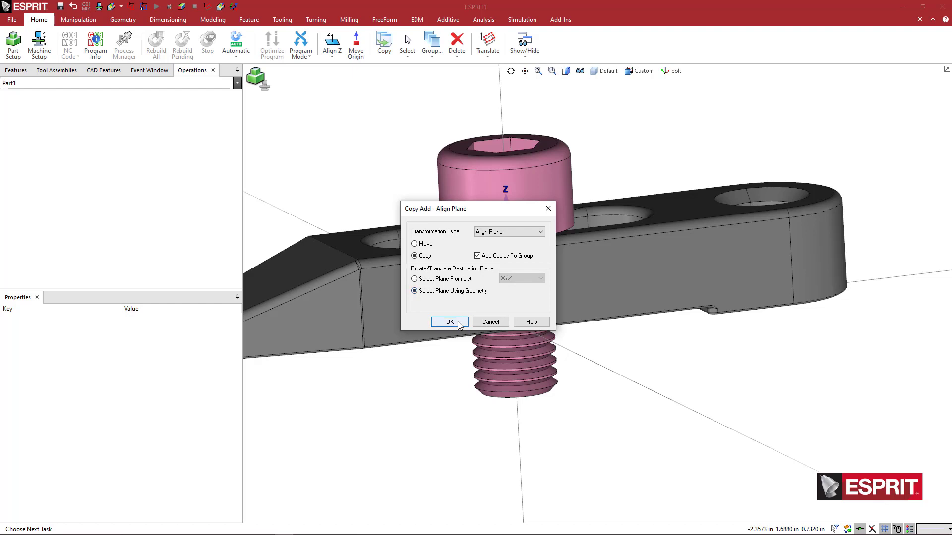
{"action": "left_click", "coordinate": [461, 323]}
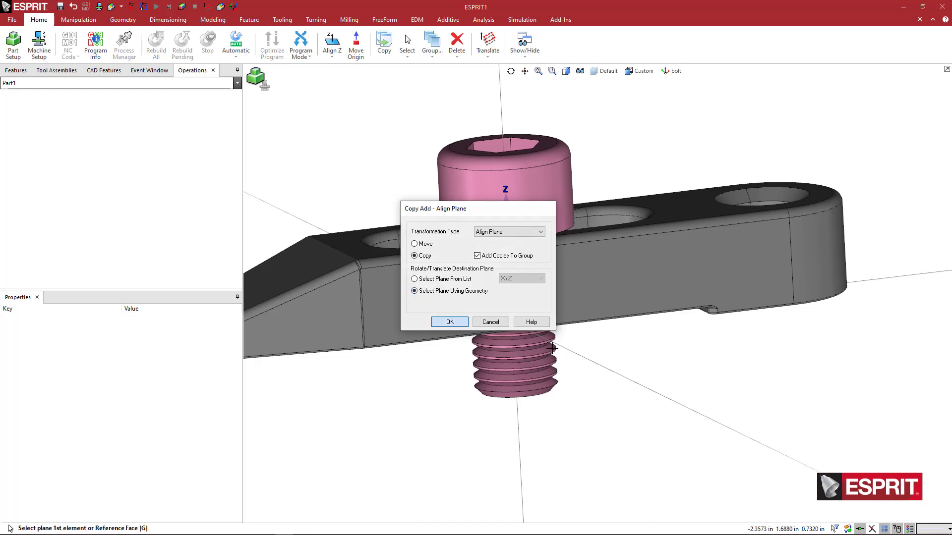
Seat the copied bolt on the far hole's edge (Edge 291) and begin selecting the copy
{"action": "middle_click_drag", "start_coordinate": [733, 375], "coordinate": [658, 381]}
{"action": "middle_click_drag", "start_coordinate": [730, 378], "coordinate": [729, 360]}
{"action": "scroll", "coordinate": [729, 359], "scroll_direction": "up", "scroll_amount": 5}
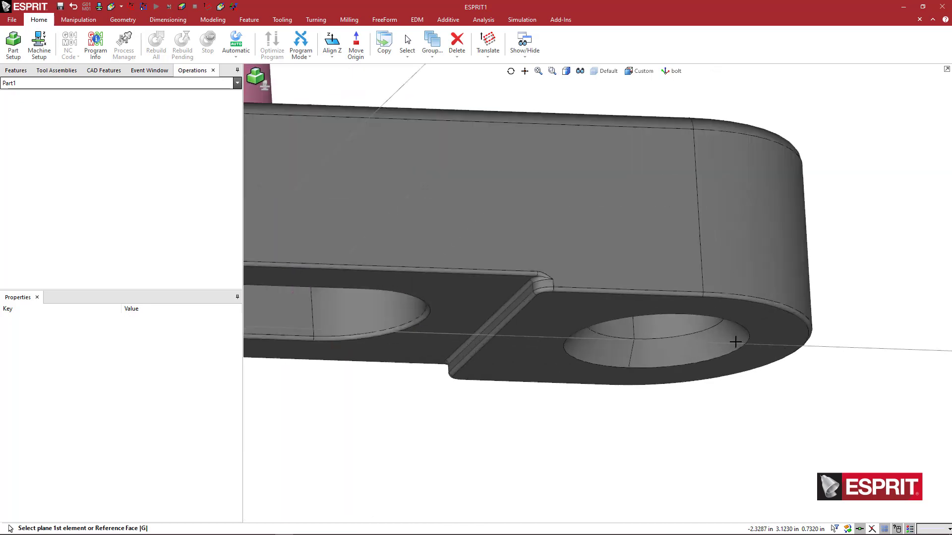
{"action": "left_click", "coordinate": [745, 331]}
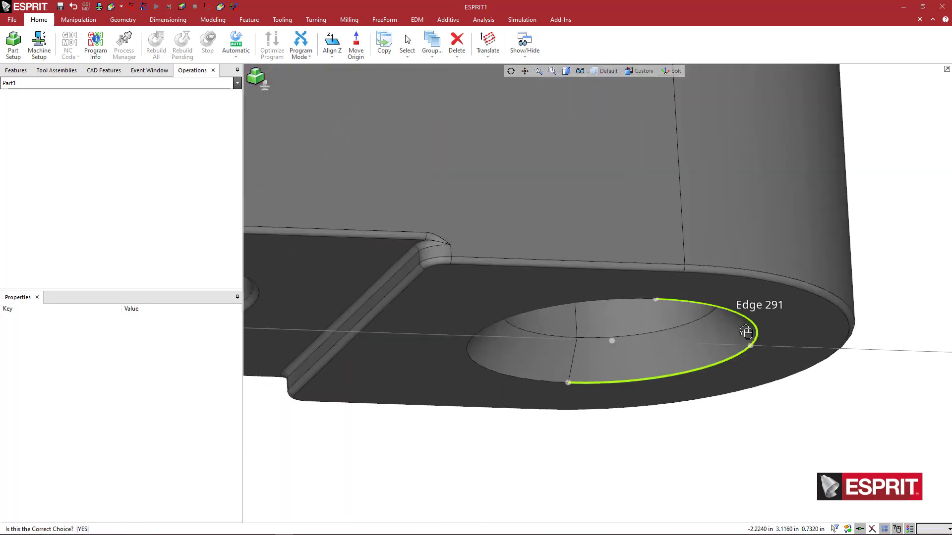
{"action": "left_click", "coordinate": [746, 331]}
{"action": "scroll", "coordinate": [739, 332], "scroll_direction": "down", "scroll_amount": 5}
{"action": "mouse_move", "coordinate": [737, 372]}
{"action": "middle_mouse_down"}
{"action": "mouse_move", "coordinate": [721, 412]}
{"action": "mouse_move", "coordinate": [729, 388]}
{"action": "middle_mouse_up"}
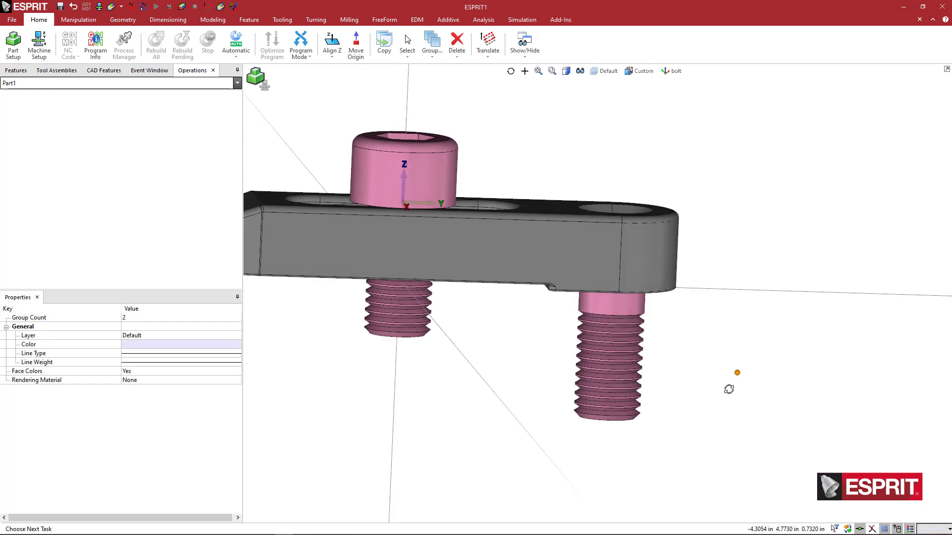
{"action": "left_click", "coordinate": [663, 320]}
{"action": "right_click", "coordinate": [664, 319]}
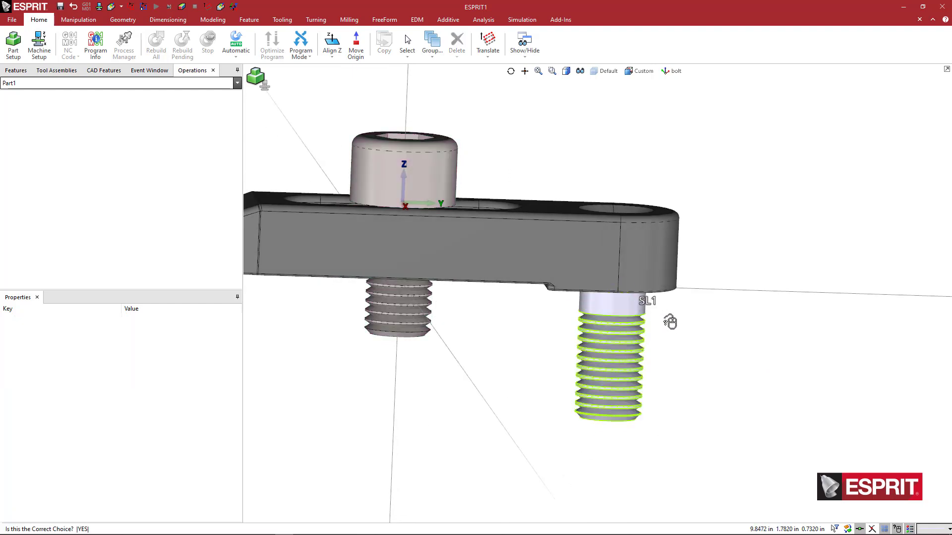
Rotate the copied bolt 180° with Move so its threads point up through the far hole
{"action": "left_click", "coordinate": [669, 322]}
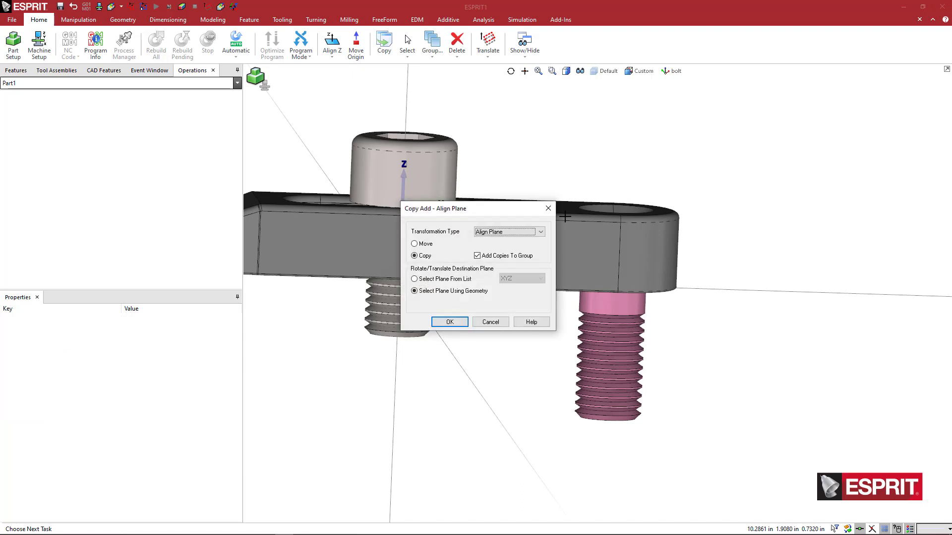
{"action": "left_click", "coordinate": [510, 233]}
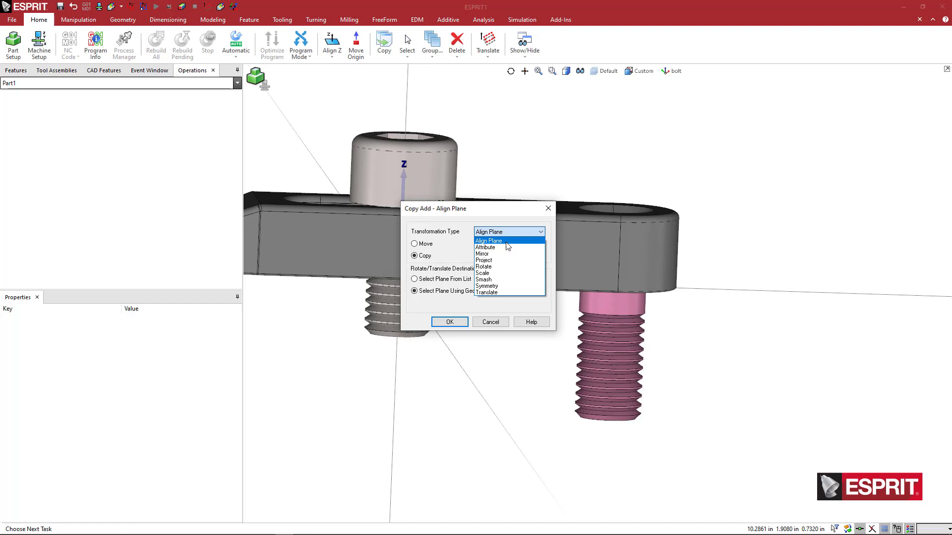
{"action": "left_click", "coordinate": [505, 267]}
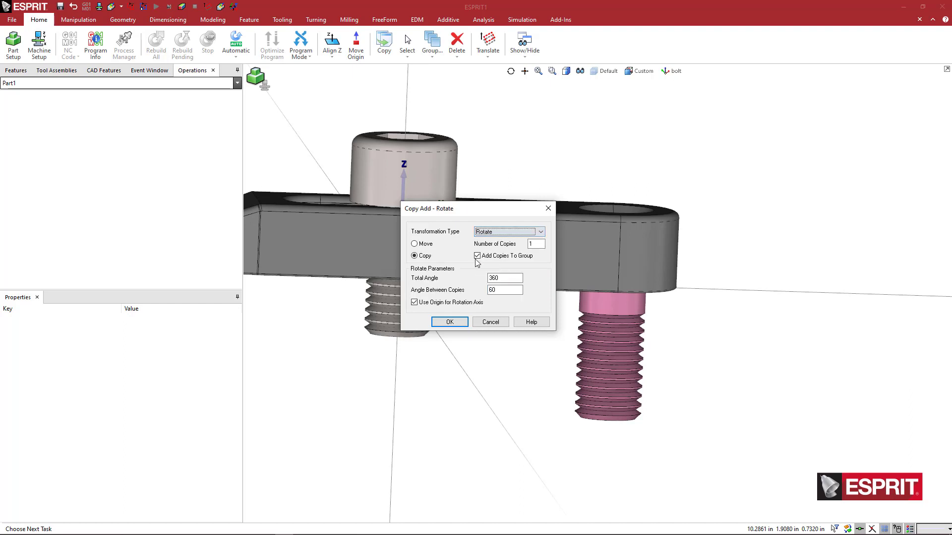
{"action": "left_click", "coordinate": [414, 244]}
{"action": "double_click", "coordinate": [492, 290]}
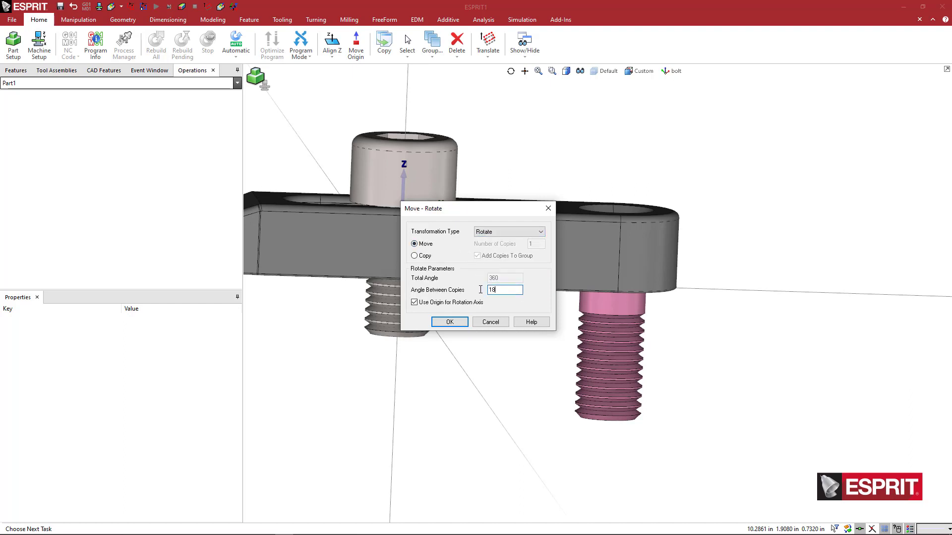
{"action": "key", "text": "Tab"}
{"action": "left_click", "coordinate": [449, 322]}
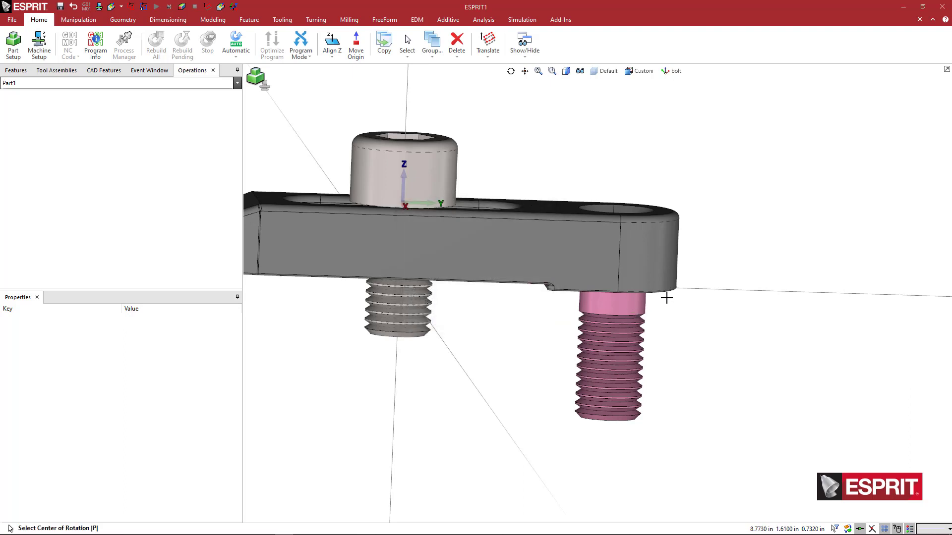
{"action": "left_click", "coordinate": [707, 306]}
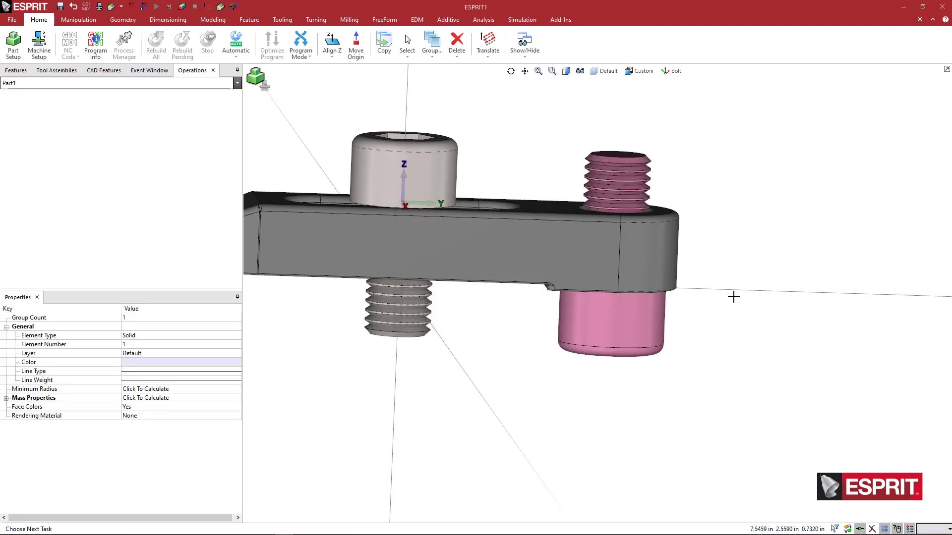
Orbit and zoom to inspect the flipped bolt, then clear the selection
{"action": "middle_click_drag", "start_coordinate": [733, 295], "coordinate": [746, 312]}
{"action": "scroll", "coordinate": [701, 317], "scroll_direction": "down", "scroll_amount": 3}
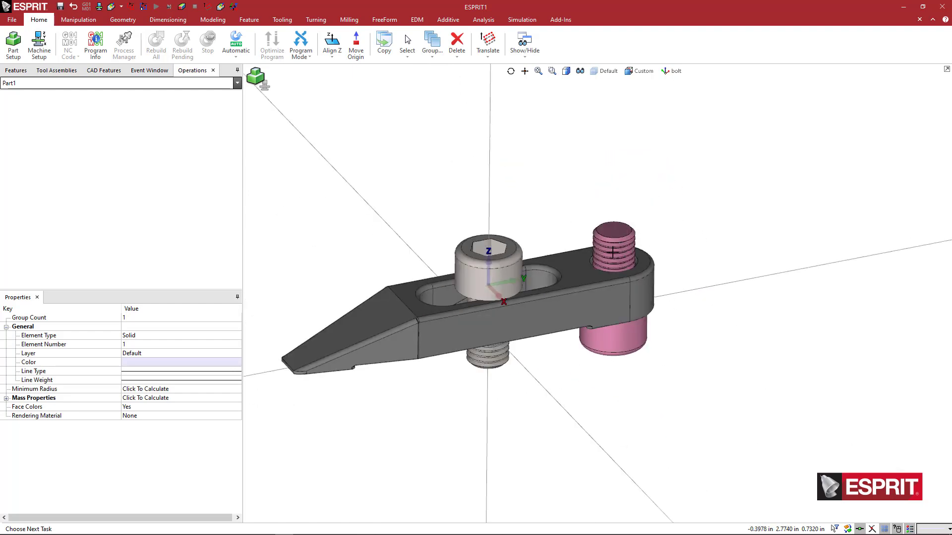
{"action": "scroll", "coordinate": [634, 261], "scroll_direction": "down", "scroll_amount": 2}
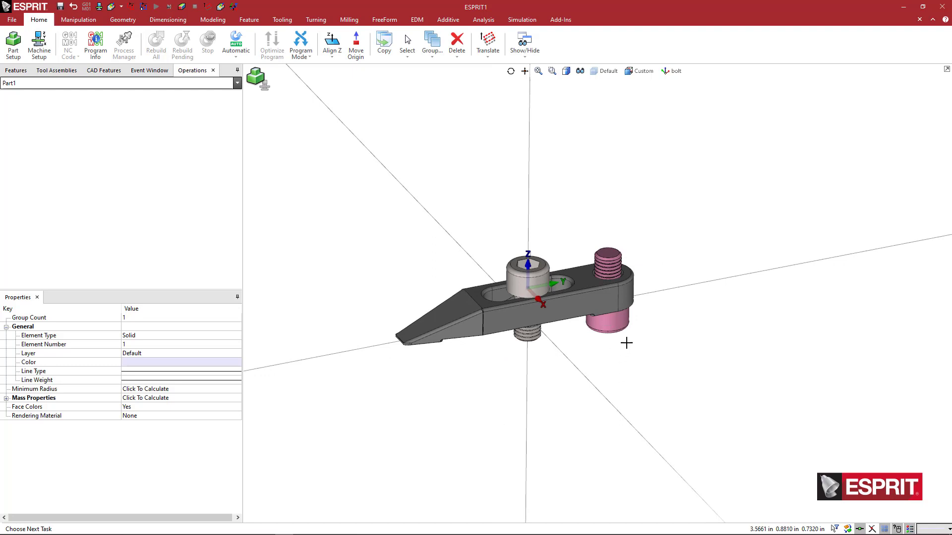
{"action": "scroll", "coordinate": [674, 324], "scroll_direction": "down", "scroll_amount": 2}
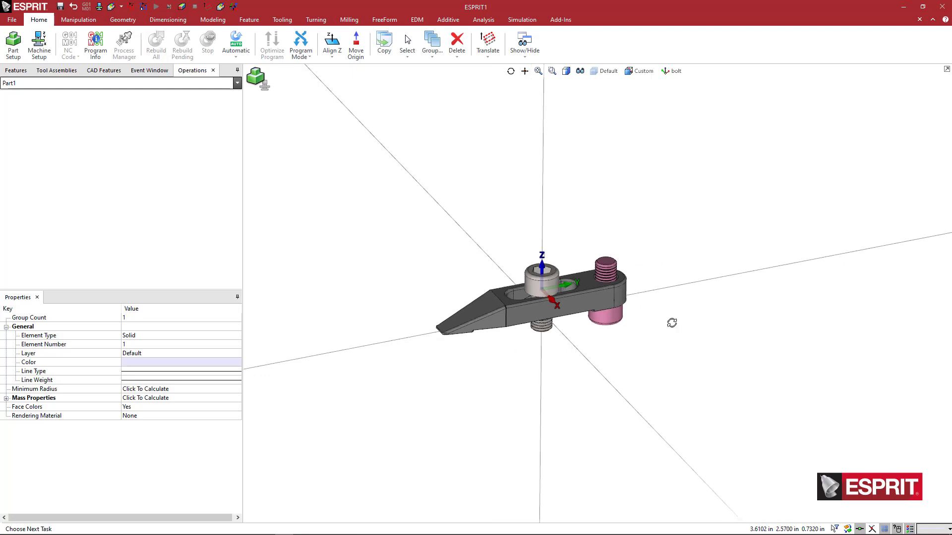
{"action": "middle_click_drag", "start_coordinate": [605, 365], "coordinate": [707, 321]}
{"action": "left_click", "coordinate": [682, 345]}
Save As a Fixture Files (*.gdml) file, 6in x 5_8-11_StrapClamp.gdml, in Strap Clamps
{"action": "scroll", "coordinate": [660, 322], "scroll_direction": "up", "scroll_amount": 2}
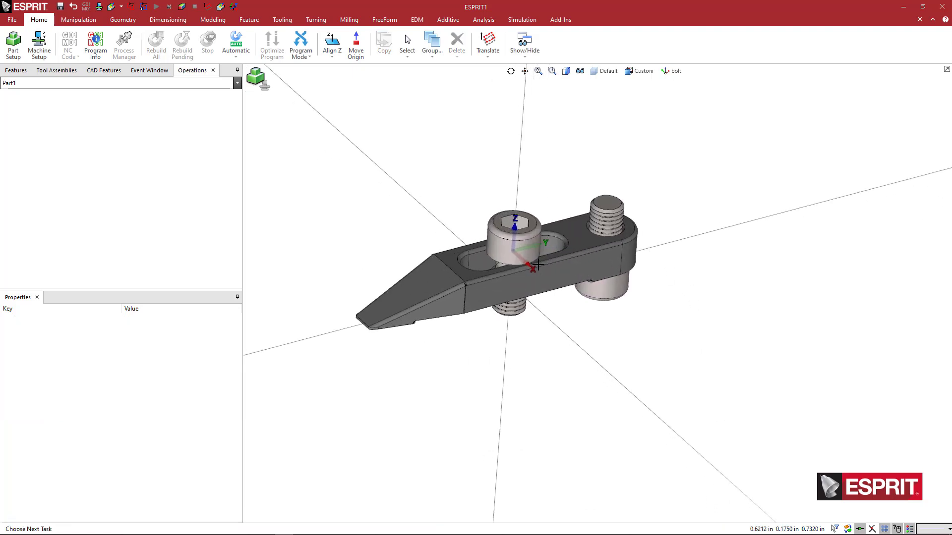
{"action": "left_click", "coordinate": [12, 20]}
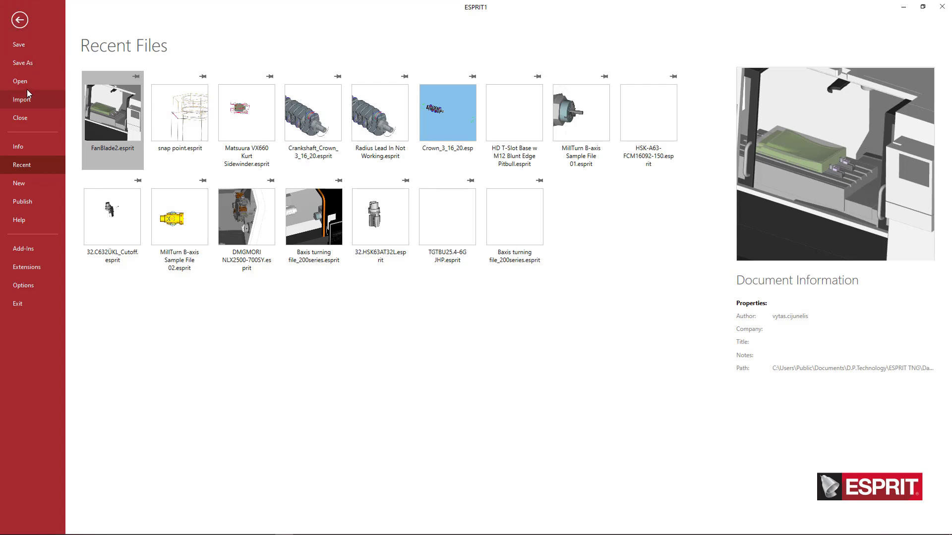
{"action": "left_click", "coordinate": [30, 63]}
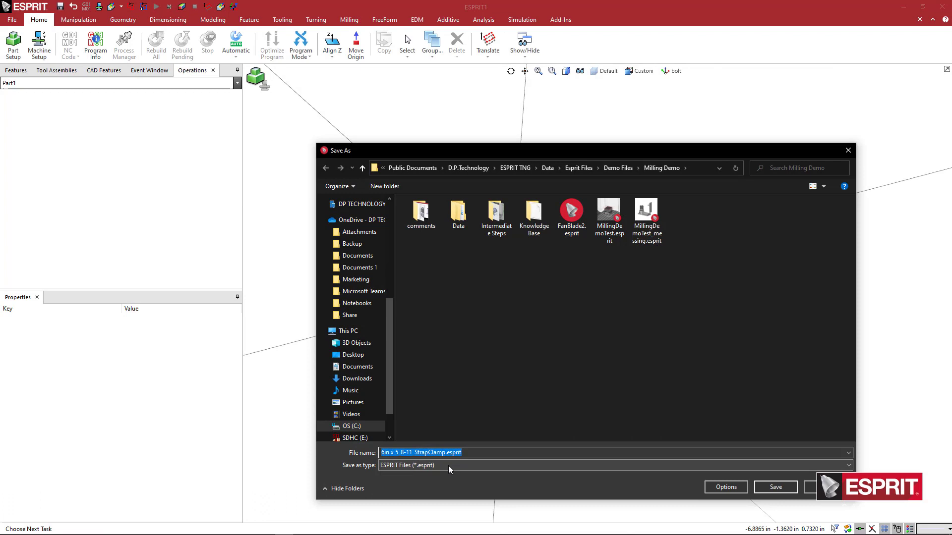
{"action": "left_click", "coordinate": [448, 466]}
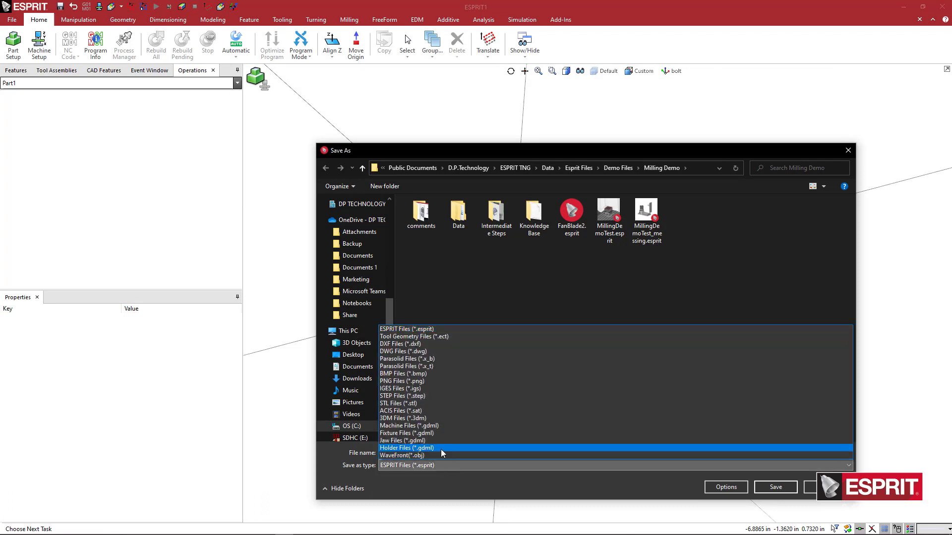
{"action": "left_click", "coordinate": [439, 436]}
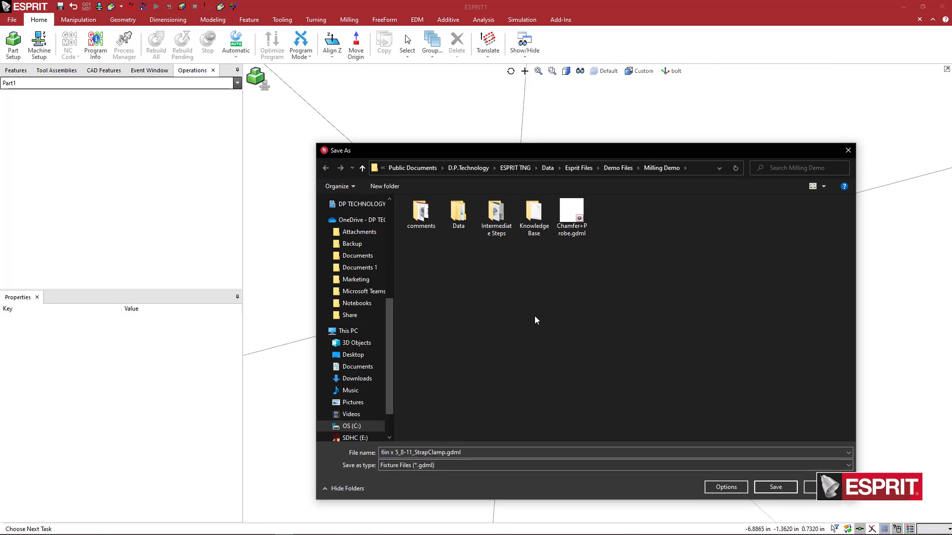
{"action": "scroll", "coordinate": [389, 224], "scroll_direction": "up", "scroll_amount": 5}
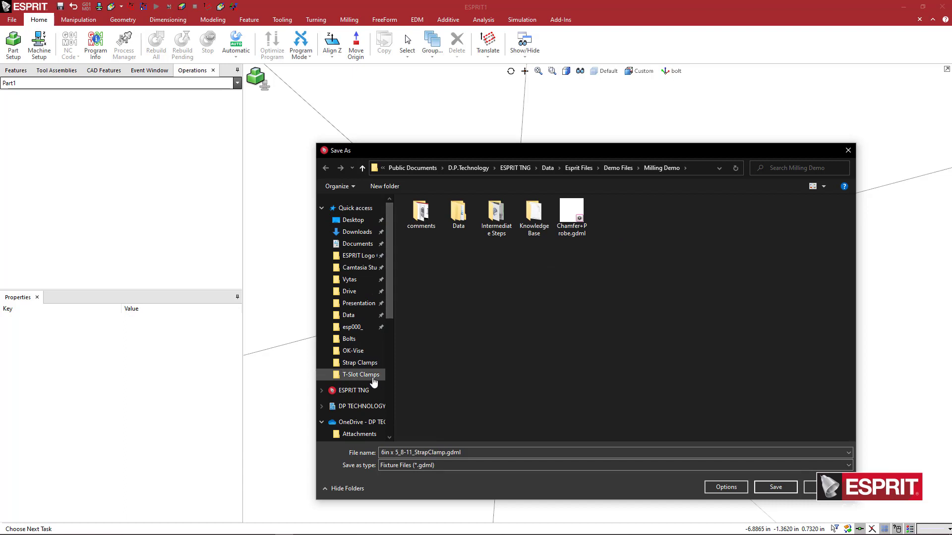
{"action": "left_click", "coordinate": [361, 364]}
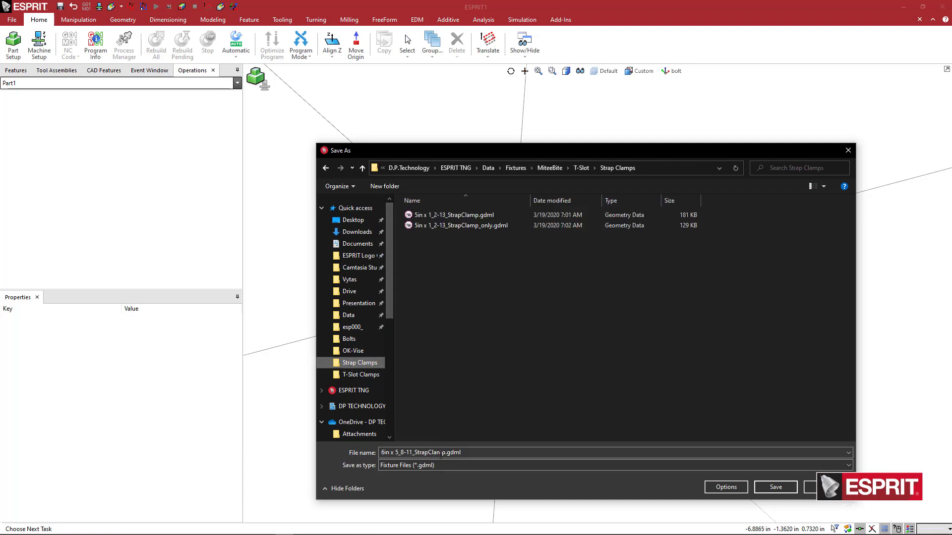
{"action": "left_click", "coordinate": [775, 488]}
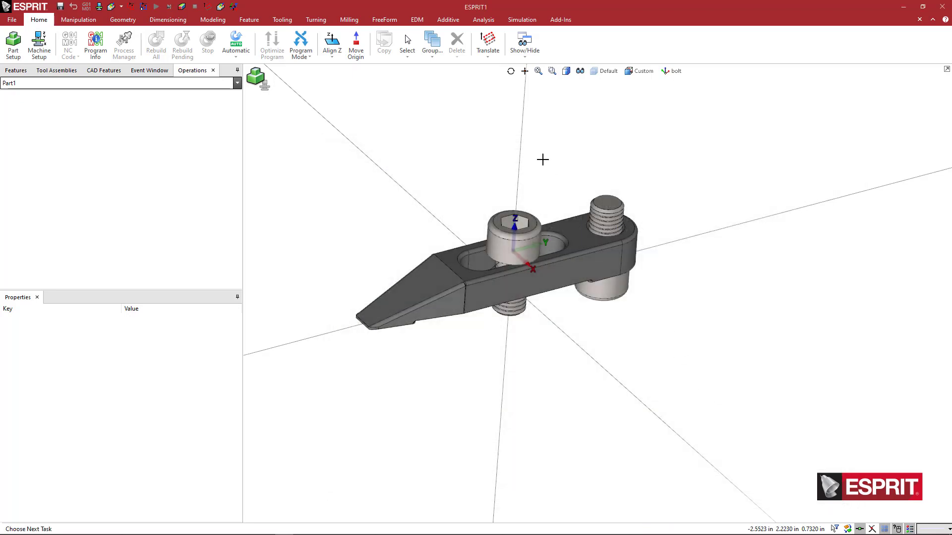
Reopen the FanBlade2 project, discarding unsaved changes to the clamp document
{"action": "left_click", "coordinate": [11, 20]}
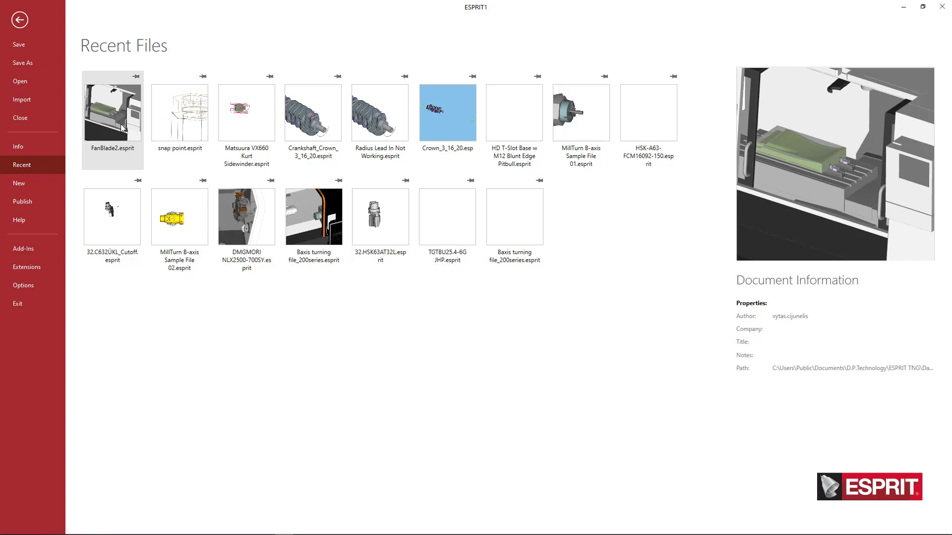
{"action": "left_click", "coordinate": [122, 127]}
{"action": "left_click", "coordinate": [478, 292]}
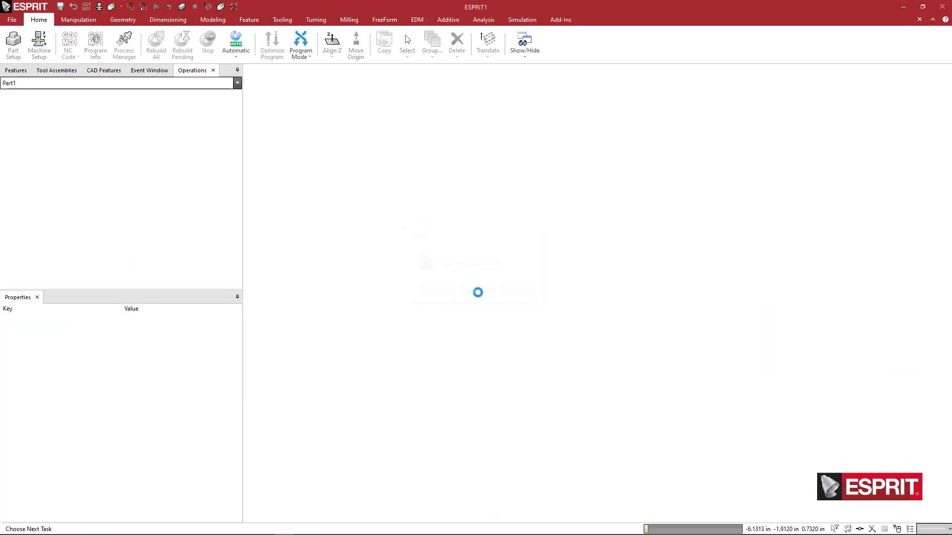
Open Machine Setup, view the whole table, and select the 5in strap clamp and first vise
{"action": "left_click", "coordinate": [40, 45]}
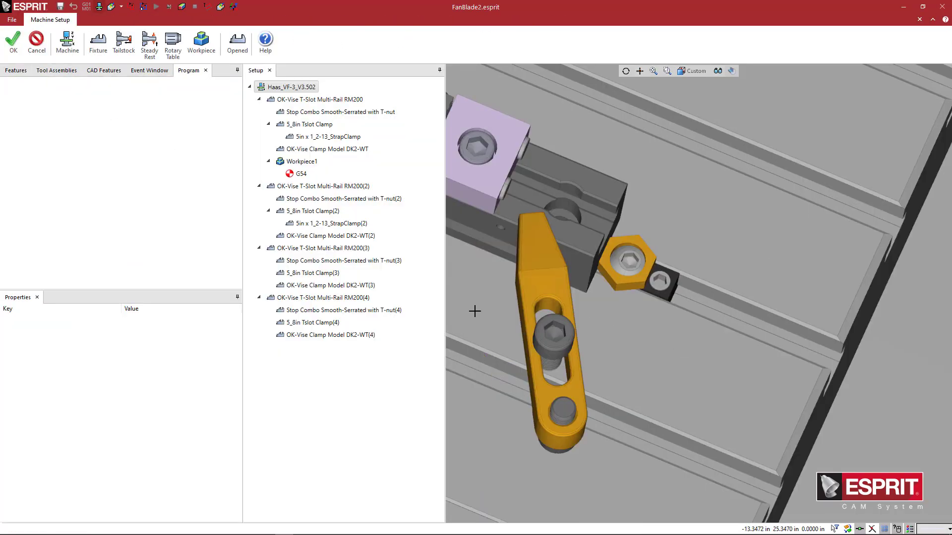
{"action": "middle_click_drag", "start_coordinate": [481, 313], "coordinate": [479, 298]}
{"action": "scroll", "coordinate": [553, 276], "scroll_direction": "down", "scroll_amount": 3}
{"action": "middle_click_drag", "start_coordinate": [578, 266], "coordinate": [567, 282]}
{"action": "scroll", "coordinate": [553, 293], "scroll_direction": "down", "scroll_amount": 5}
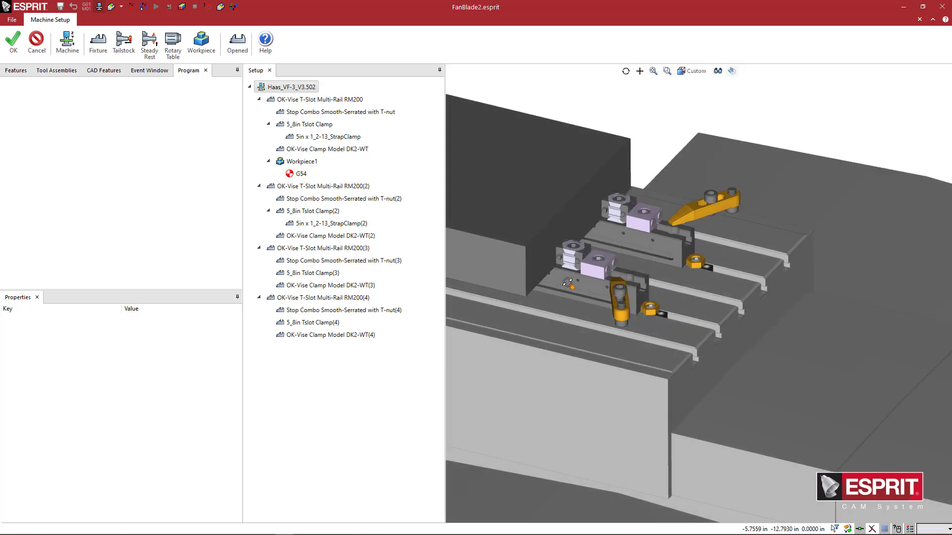
{"action": "scroll", "coordinate": [571, 277], "scroll_direction": "up", "scroll_amount": 2}
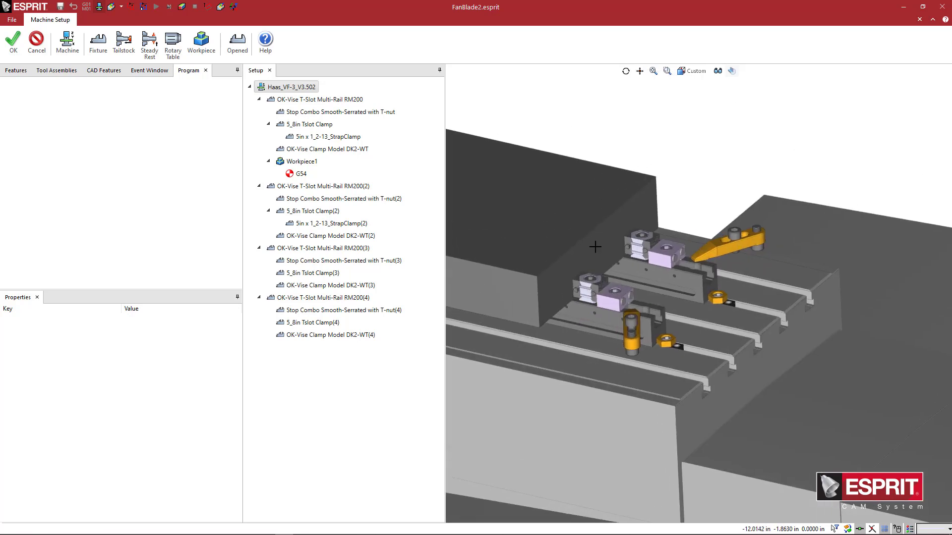
{"action": "middle_click_drag", "start_coordinate": [604, 268], "coordinate": [611, 281]}
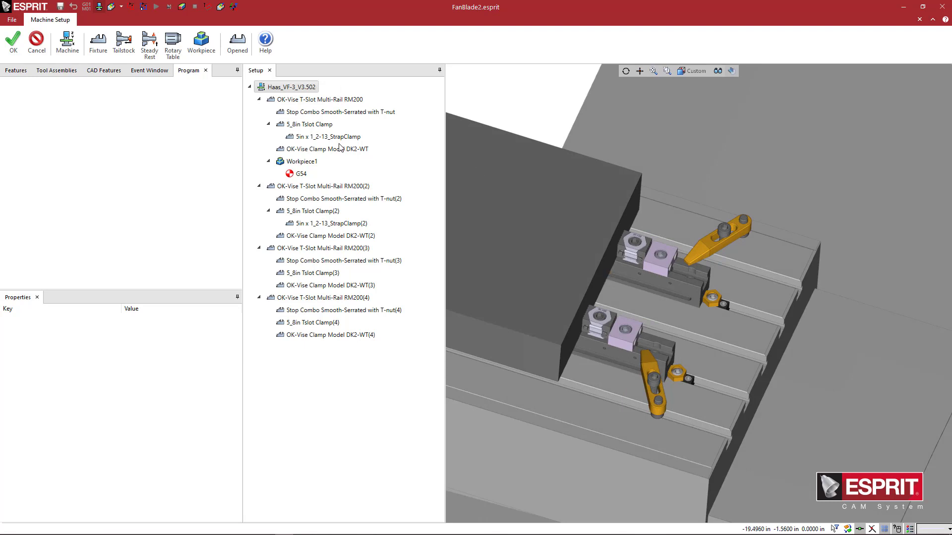
{"action": "left_click", "coordinate": [338, 137]}
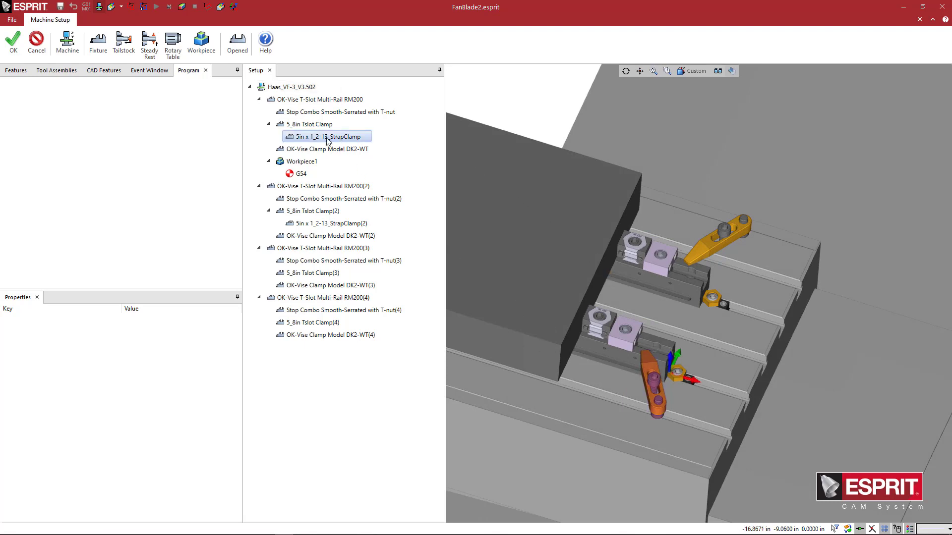
{"action": "left_click", "coordinate": [308, 100]}
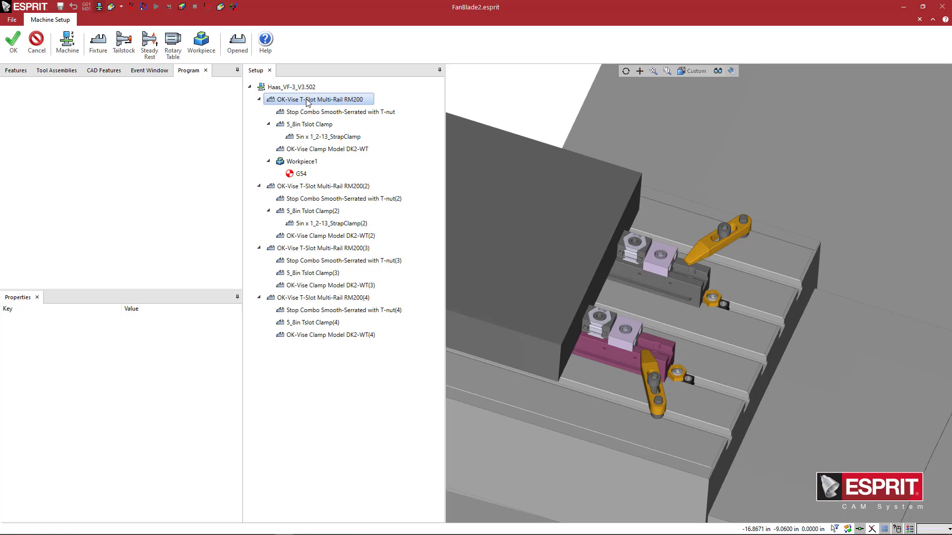
Set the first OK-Vise T-Slot Multi-Rail RM200's Translate X to 18 and accept
{"action": "double_click", "coordinate": [308, 100]}
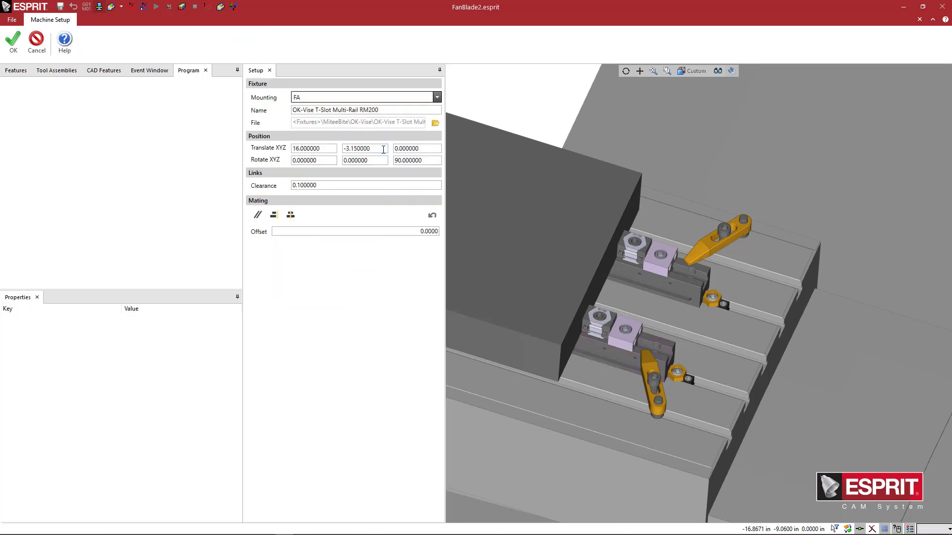
{"action": "scroll", "coordinate": [513, 227], "scroll_direction": "down", "scroll_amount": 3}
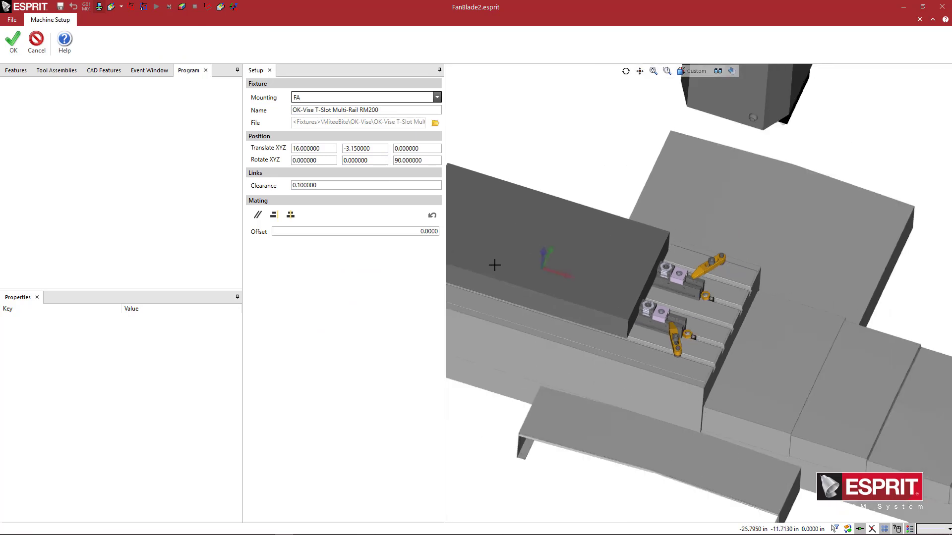
{"action": "scroll", "coordinate": [559, 270], "scroll_direction": "up", "scroll_amount": 4}
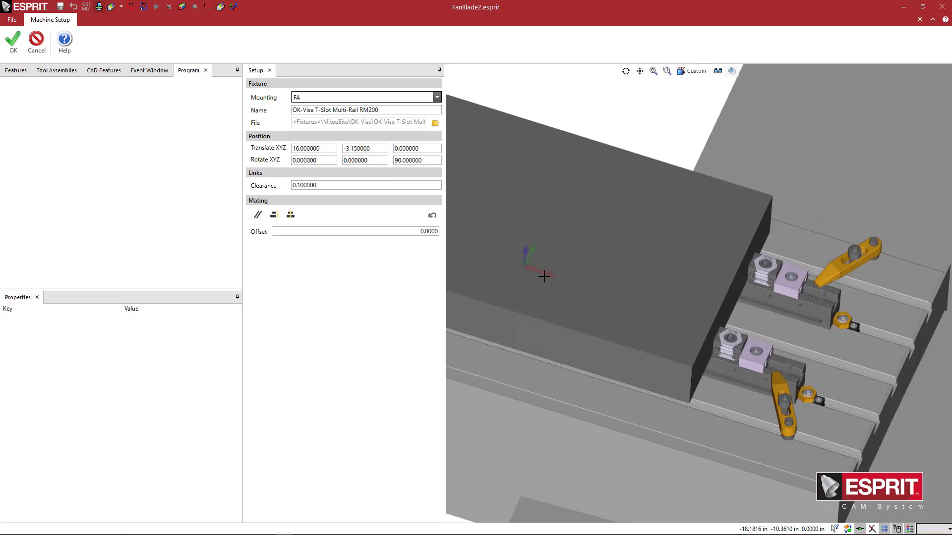
{"action": "left_click_drag", "start_coordinate": [321, 151], "coordinate": [292, 148]}
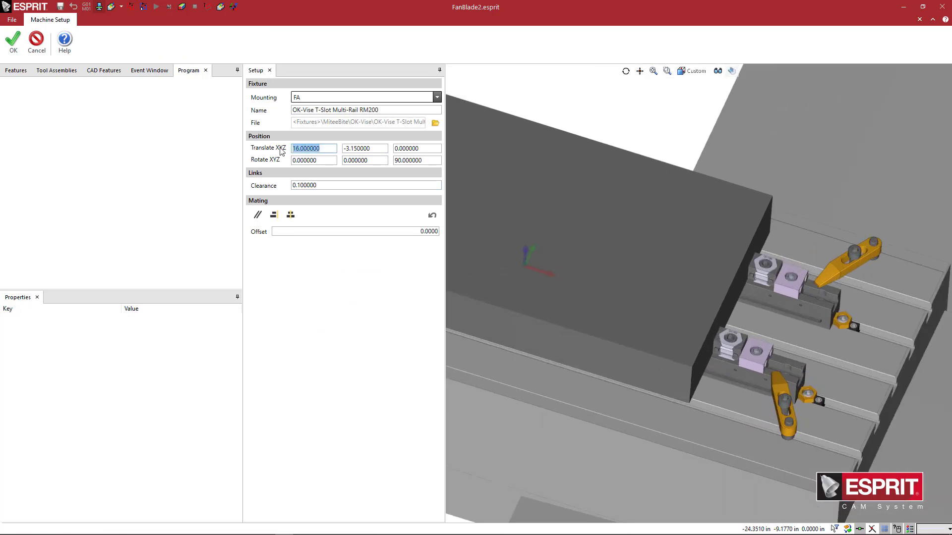
{"action": "type", "text": "18"}
{"action": "key", "text": "Tab"}
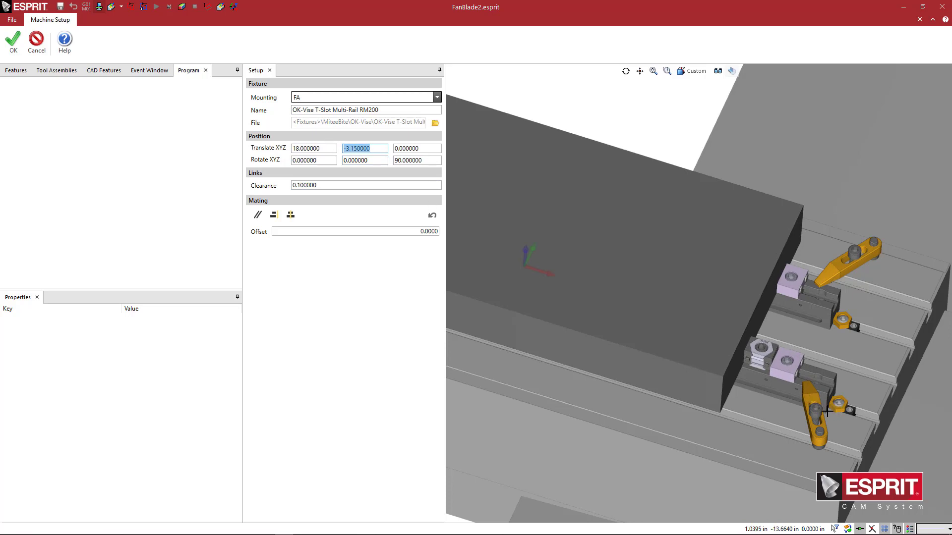
{"action": "scroll", "coordinate": [818, 402], "scroll_direction": "up", "scroll_amount": 5}
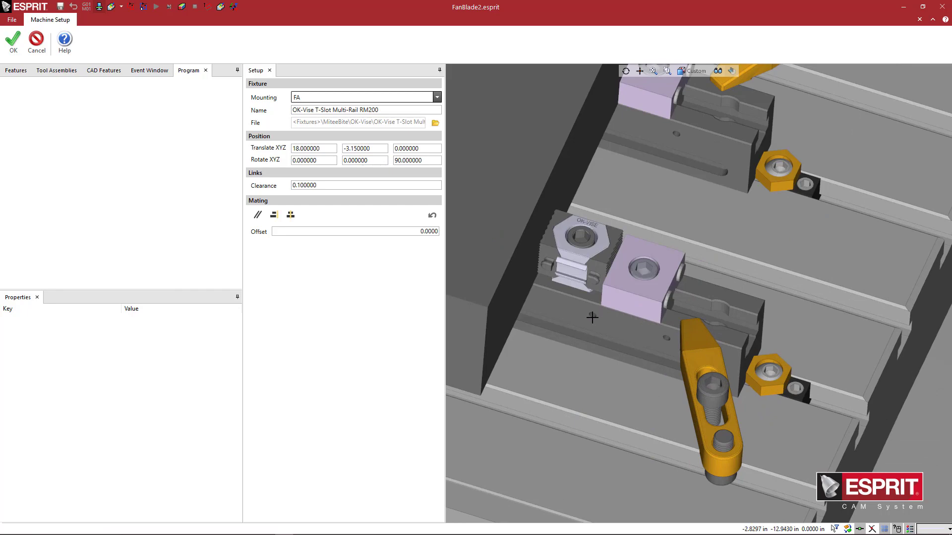
{"action": "scroll", "coordinate": [600, 280], "scroll_direction": "down", "scroll_amount": 1}
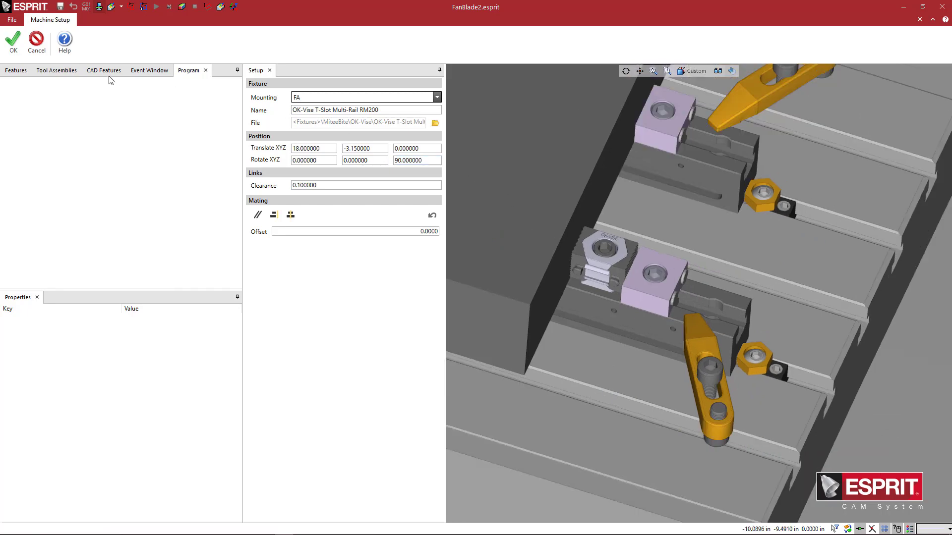
{"action": "left_click", "coordinate": [14, 47]}
Step through Workpiece1 and the first vise's components in the Setup tree
{"action": "left_click", "coordinate": [303, 163]}
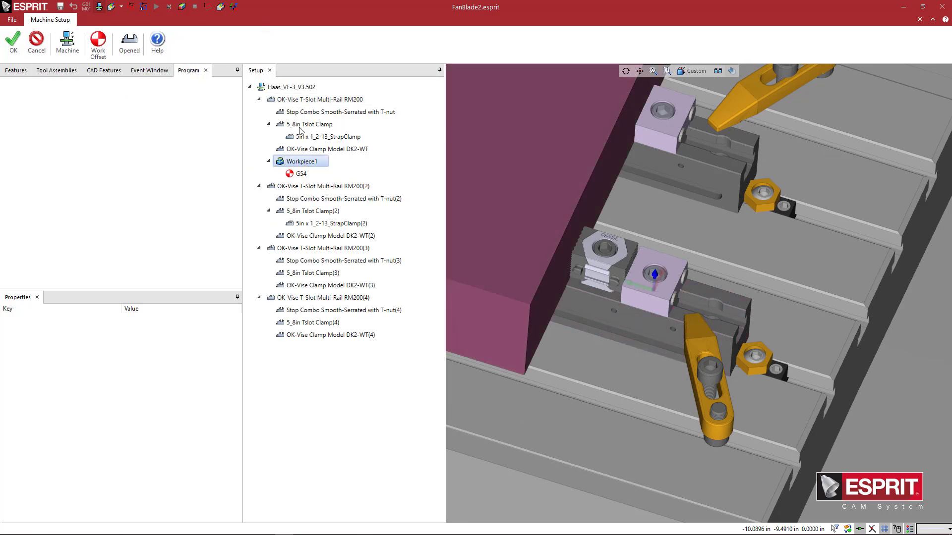
{"action": "left_click", "coordinate": [290, 102]}
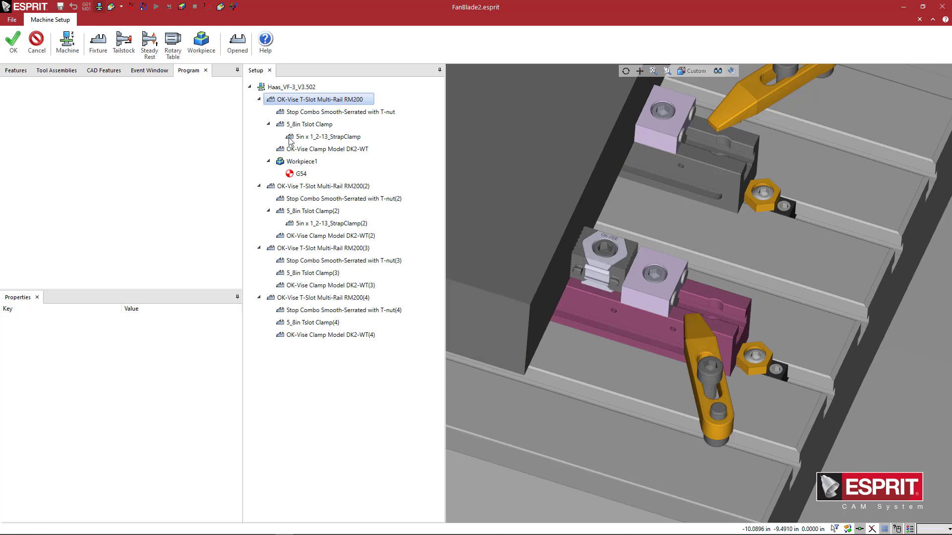
{"action": "left_click", "coordinate": [292, 115]}
{"action": "left_click", "coordinate": [292, 125]}
{"action": "left_click", "coordinate": [297, 137]}
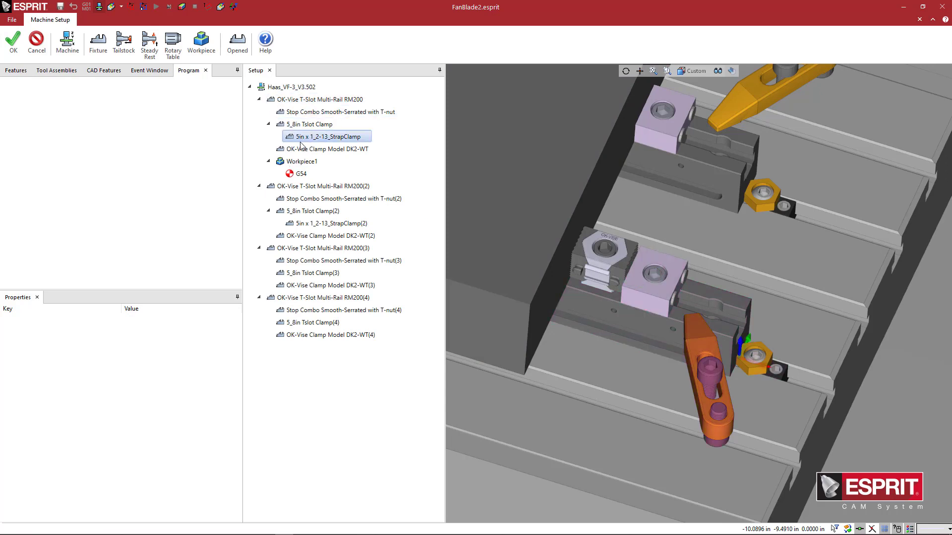
Review Workpiece1 and the first vise in the Setup tree and pan the table view
{"action": "left_click", "coordinate": [300, 149]}
{"action": "left_click", "coordinate": [304, 162]}
{"action": "left_click", "coordinate": [297, 102]}
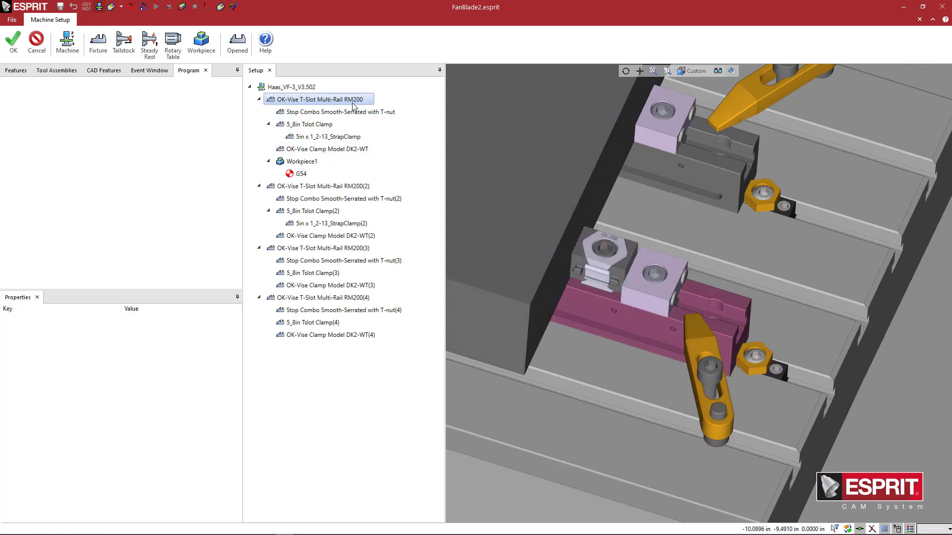
{"action": "scroll", "coordinate": [647, 343], "scroll_direction": "down", "scroll_amount": 3}
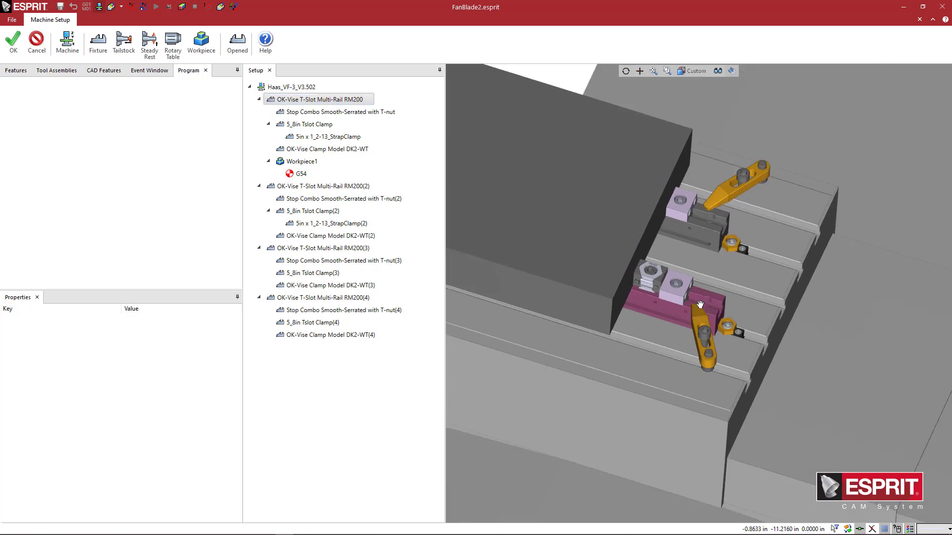
{"action": "middle_click_drag", "start_coordinate": [700, 304], "coordinate": [698, 328]}
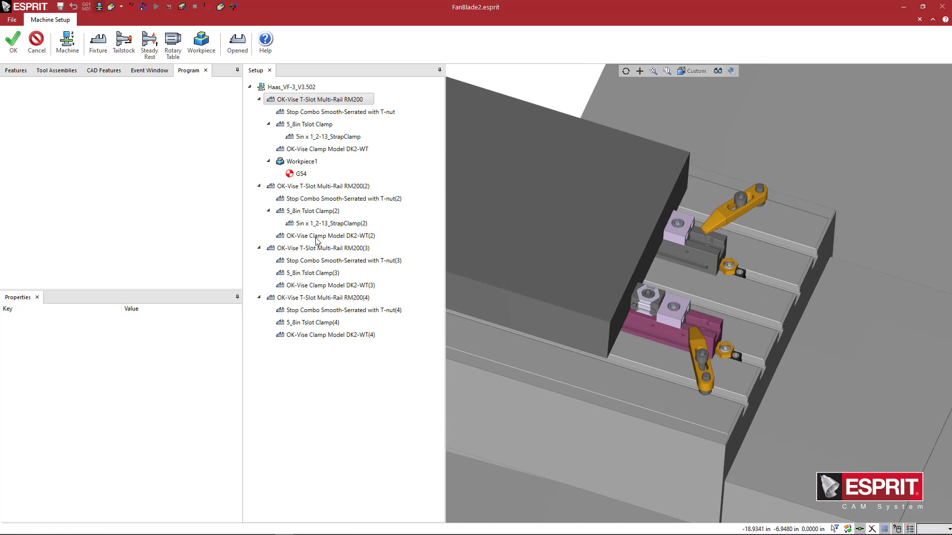
Add 6in x 5_8-11_StrapClamp.gdml as a fixture under the Haas_VF-3_V3.502 machine
{"action": "left_click", "coordinate": [273, 91]}
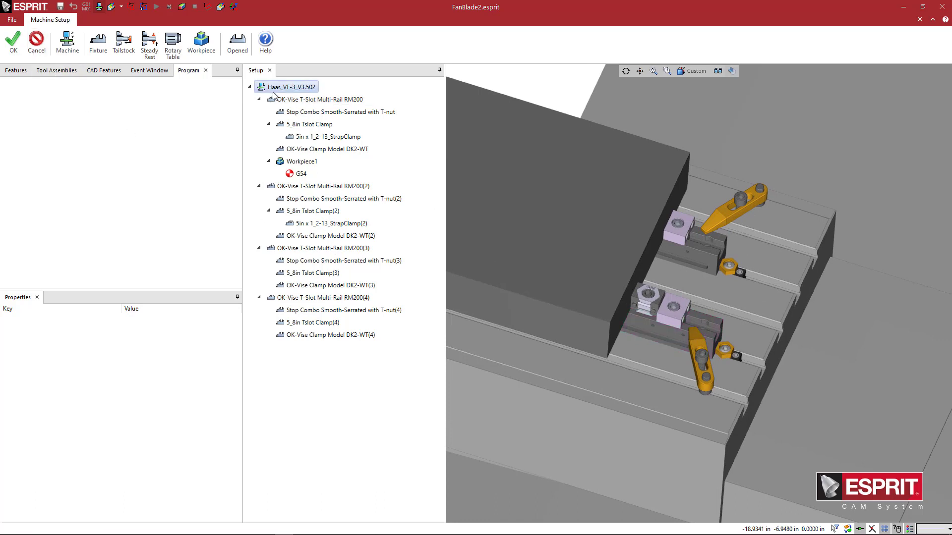
{"action": "left_click", "coordinate": [97, 42]}
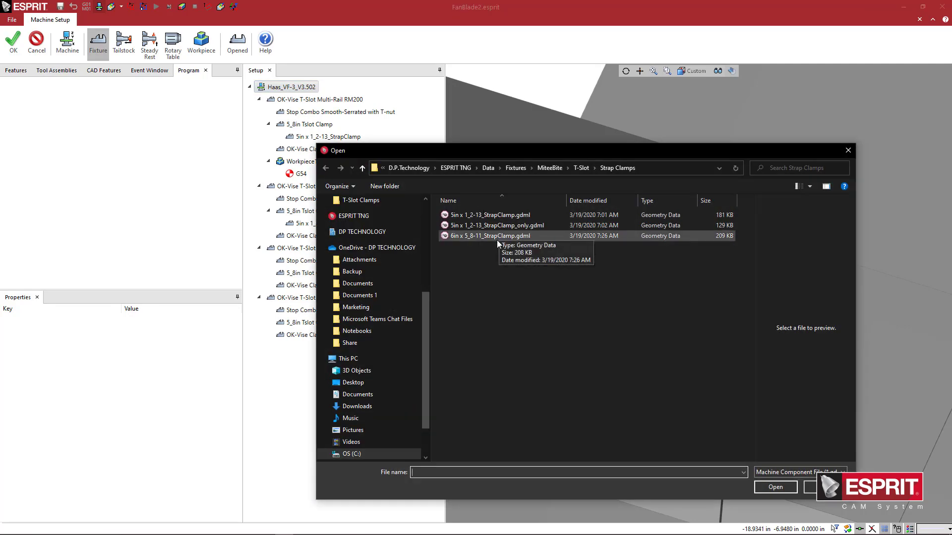
{"action": "double_click", "coordinate": [484, 236]}
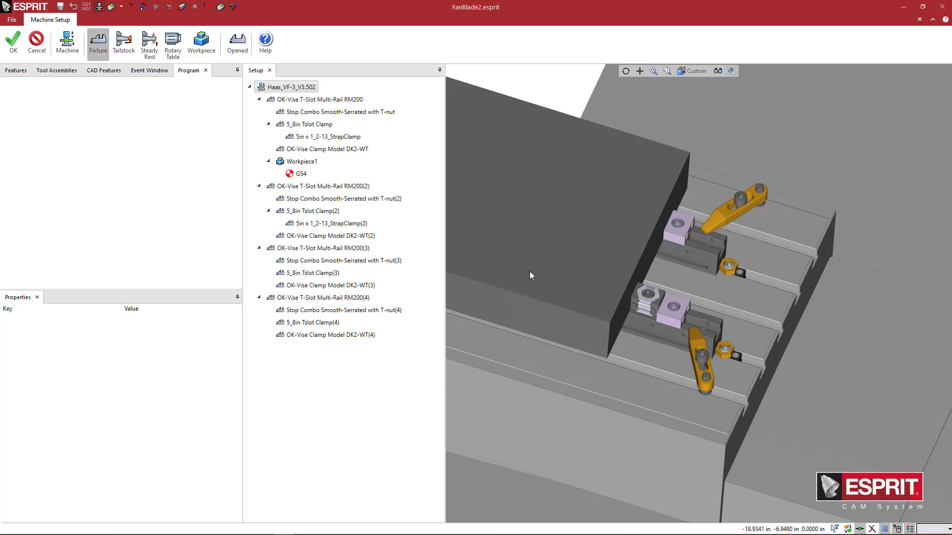
Raise the 6in strap clamp to a Z height of 6
{"action": "scroll", "coordinate": [610, 296], "scroll_direction": "up", "scroll_amount": 4}
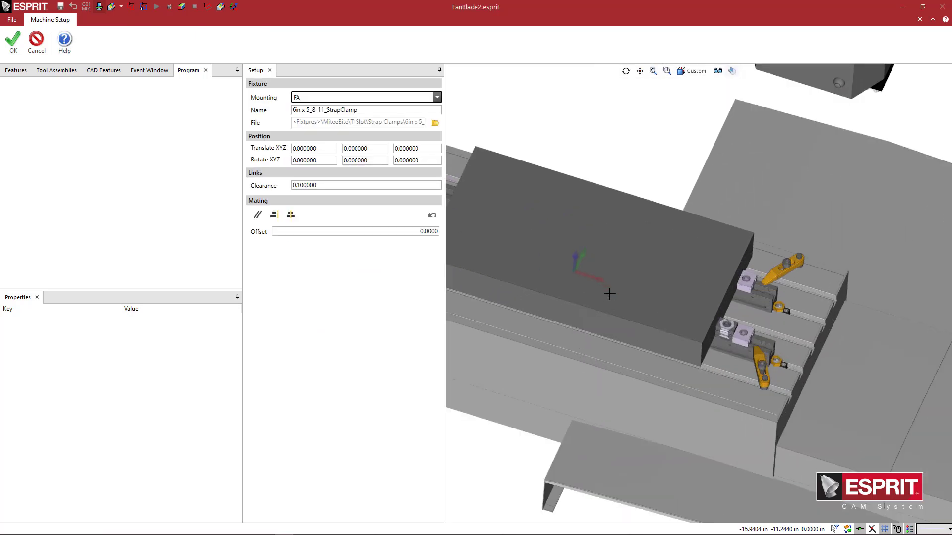
{"action": "left_click", "coordinate": [428, 150]}
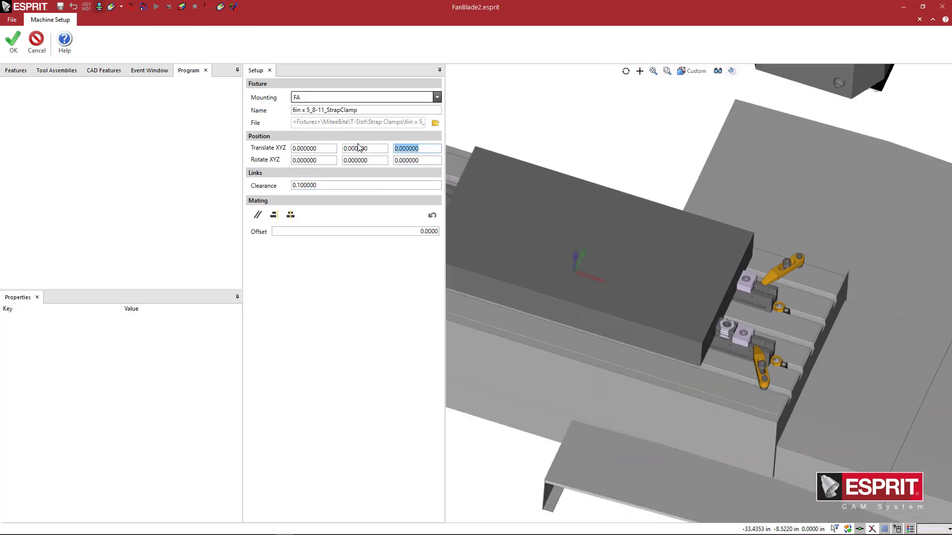
{"action": "type", "text": "6"}
{"action": "key", "text": "Tab"}
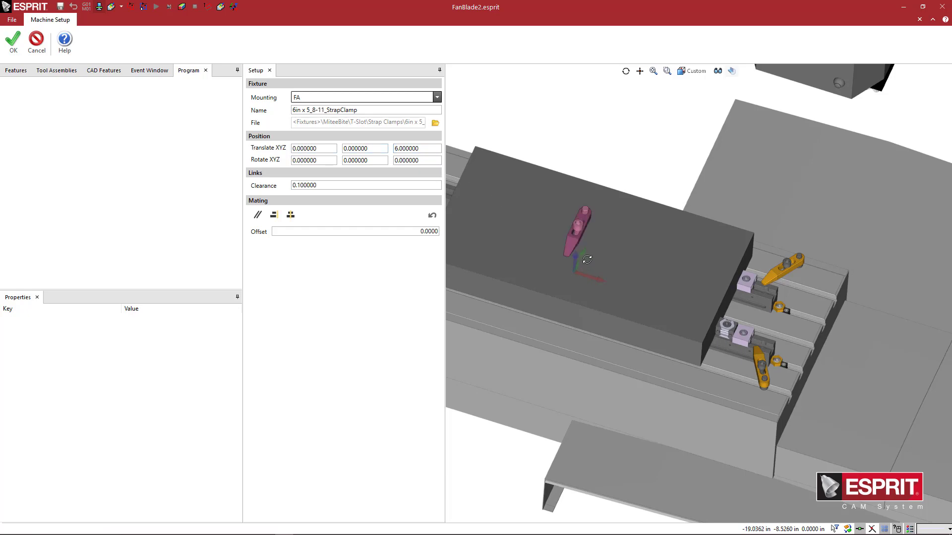
{"action": "mouse_move", "coordinate": [587, 260]}
{"action": "middle_mouse_down"}
{"action": "mouse_move", "coordinate": [563, 236]}
{"action": "mouse_move", "coordinate": [597, 253]}
{"action": "mouse_move", "coordinate": [593, 286]}
{"action": "mouse_move", "coordinate": [591, 277]}
{"action": "middle_mouse_up"}
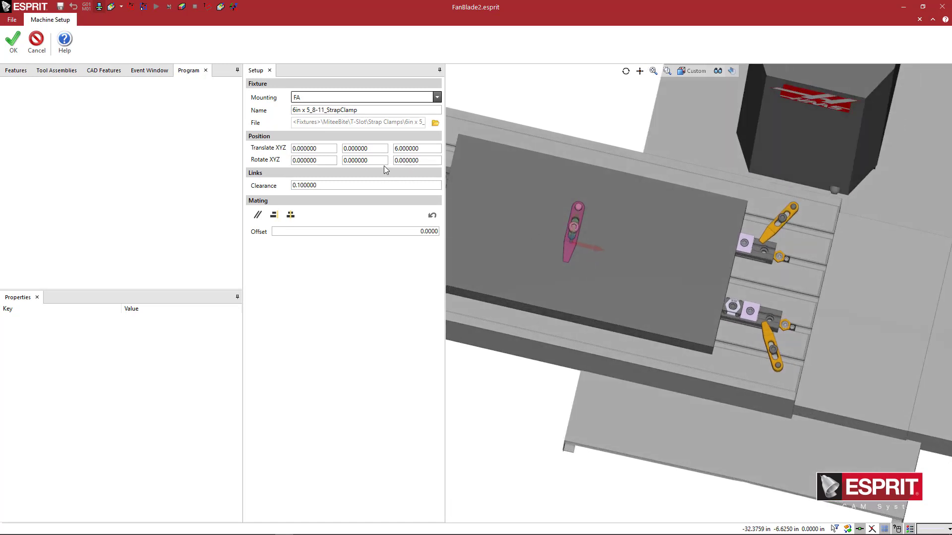
Move the clamp along X, settling on X 17 after trying 14 and 16
{"action": "double_click", "coordinate": [319, 149]}
{"action": "type", "text": "14"}
{"action": "key", "text": "Tab"}
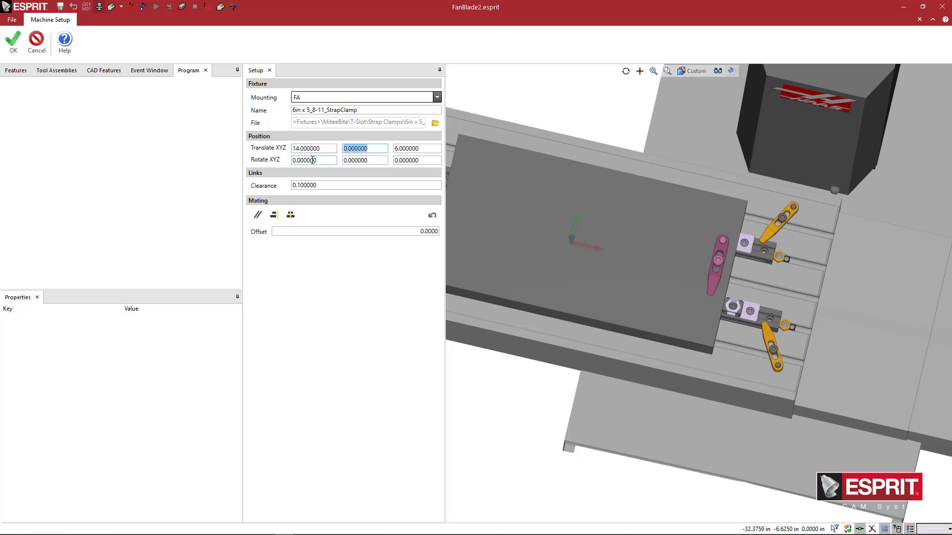
{"action": "left_click_drag", "start_coordinate": [319, 148], "coordinate": [282, 151]}
{"action": "type", "text": "16"}
{"action": "key", "text": "Tab"}
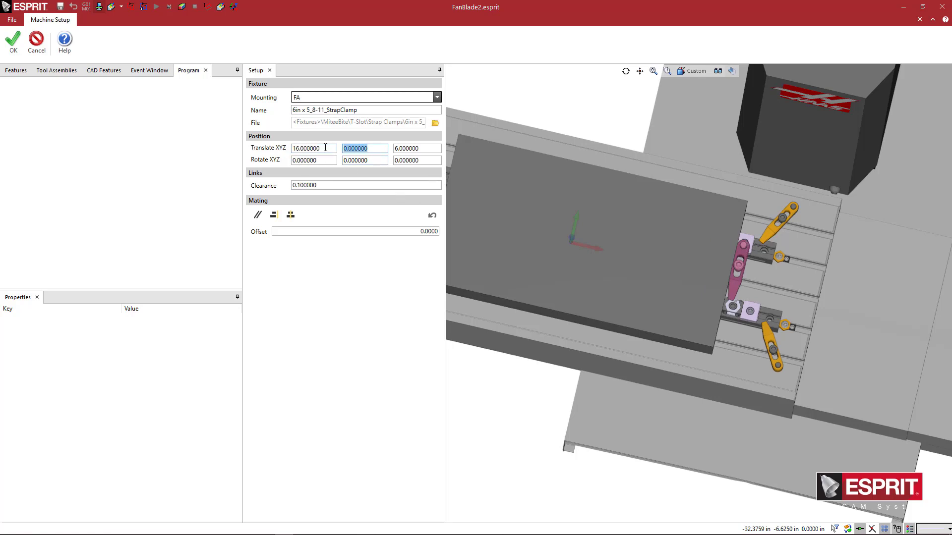
{"action": "left_click_drag", "start_coordinate": [325, 148], "coordinate": [266, 151]}
{"action": "type", "text": "17"}
{"action": "key", "text": "Tab"}
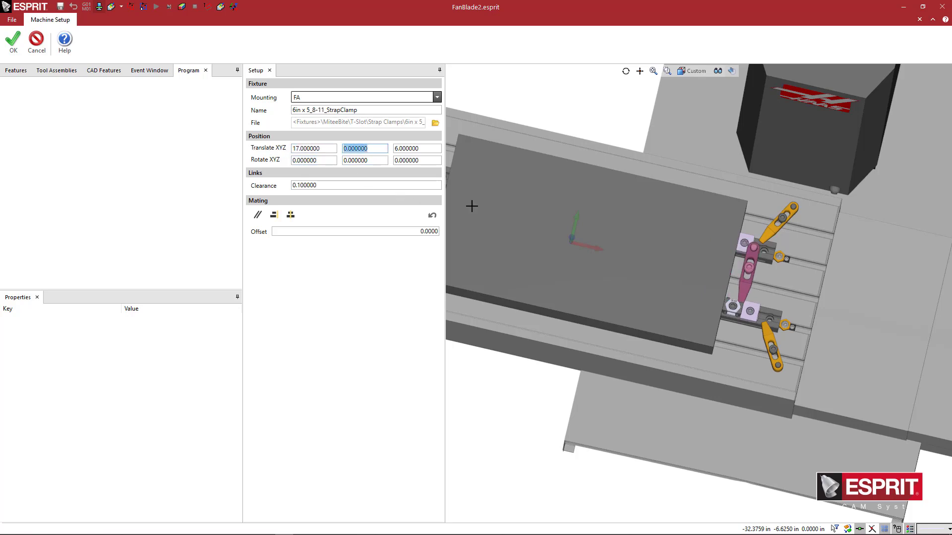
{"action": "middle_click_drag", "start_coordinate": [714, 274], "coordinate": [728, 280]}
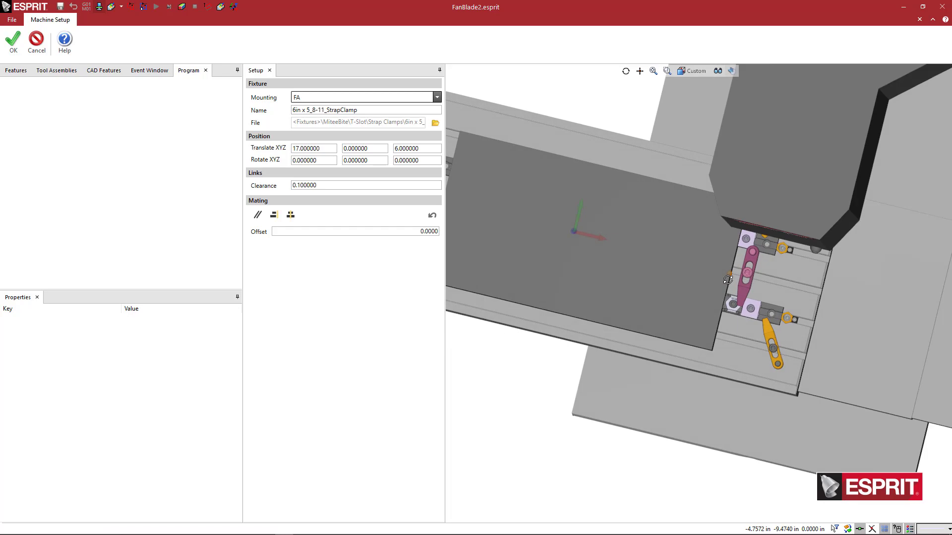
{"action": "scroll", "coordinate": [728, 280], "scroll_direction": "up", "scroll_amount": 4}
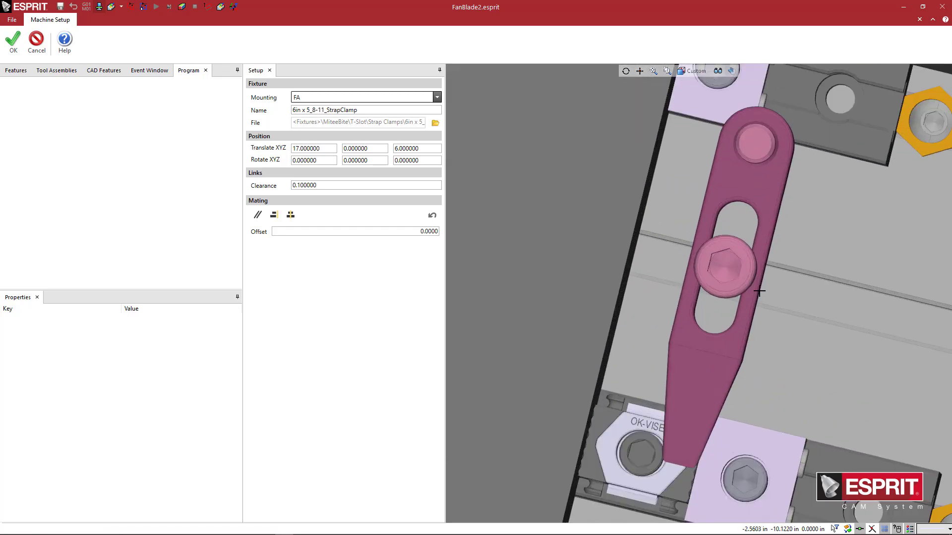
{"action": "scroll", "coordinate": [733, 270], "scroll_direction": "down", "scroll_amount": 3}
{"action": "middle_click_drag", "start_coordinate": [754, 296], "coordinate": [757, 260]}
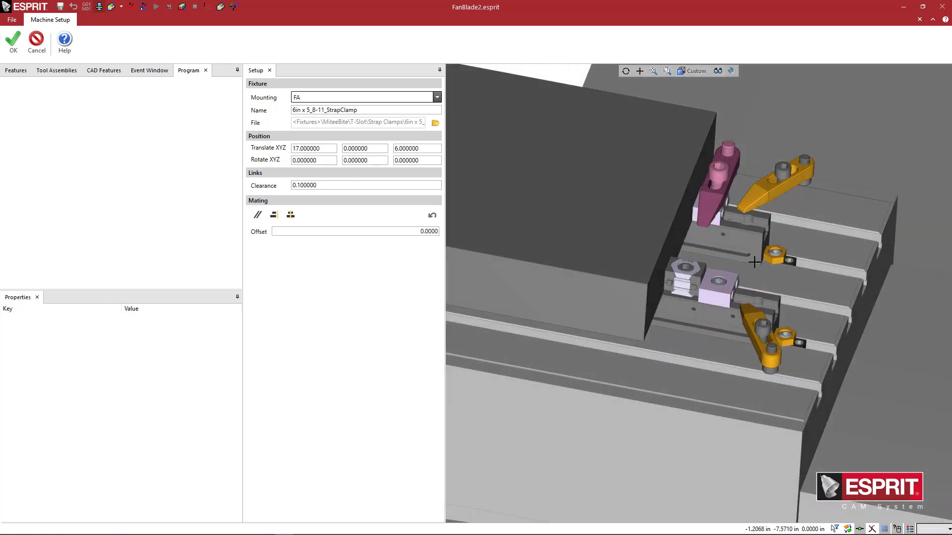
Rotate the clamp -90 degrees about Z so its nose faces the workpiece
{"action": "left_click_drag", "start_coordinate": [426, 163], "coordinate": [373, 164]}
{"action": "type", "text": "-90"}
{"action": "key", "text": "Tab"}
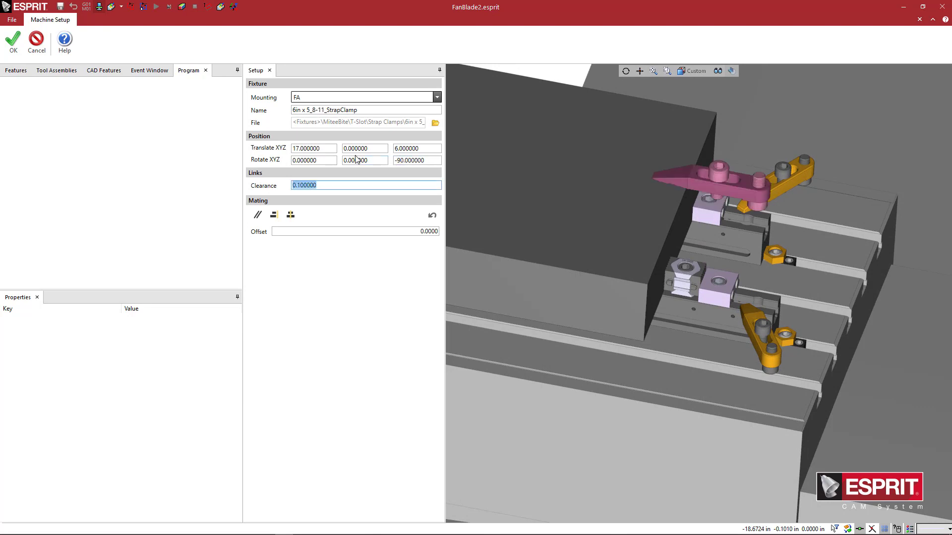
{"action": "mouse_move", "coordinate": [637, 239]}
{"action": "middle_mouse_down"}
{"action": "mouse_move", "coordinate": [654, 225]}
{"action": "mouse_move", "coordinate": [647, 221]}
{"action": "mouse_move", "coordinate": [638, 227]}
{"action": "mouse_move", "coordinate": [652, 249]}
{"action": "mouse_move", "coordinate": [651, 235]}
{"action": "middle_mouse_up"}
Mate the clamp face onto the block's top face, seating it at Z 5.467436, and accept
{"action": "left_click", "coordinate": [639, 226]}
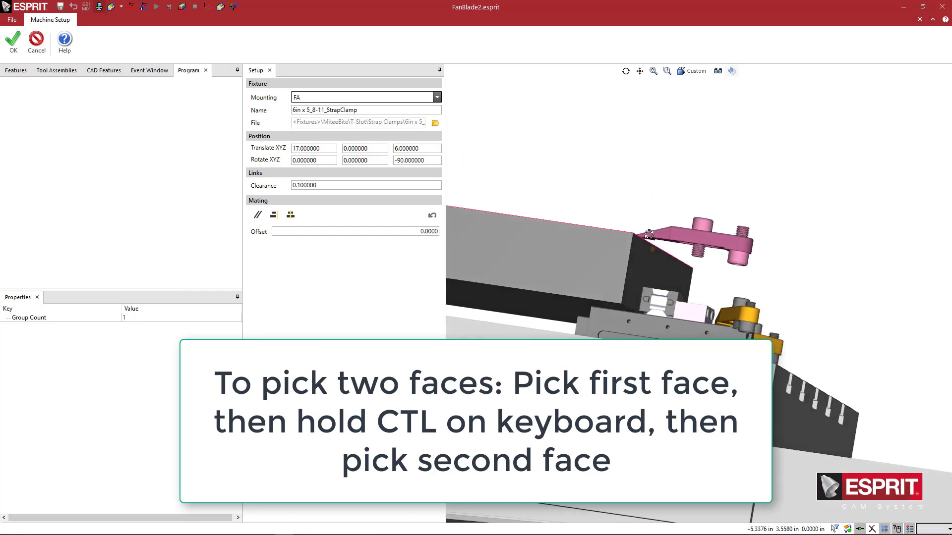
{"action": "scroll", "coordinate": [653, 239], "scroll_direction": "up", "scroll_amount": 3}
{"action": "scroll", "coordinate": [653, 240], "scroll_direction": "up", "scroll_amount": 5}
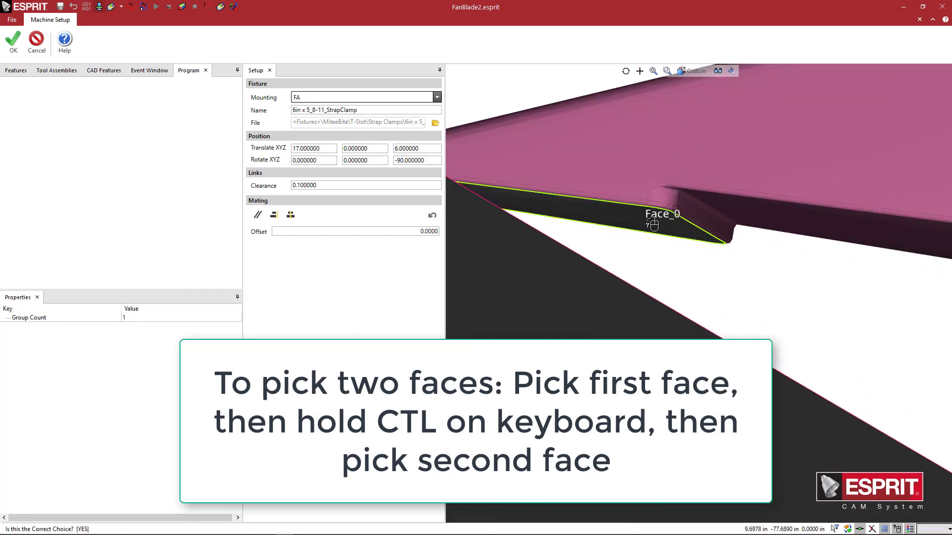
{"action": "left_click", "coordinate": [631, 231], "text": "ctrl"}
{"action": "left_click", "coordinate": [273, 215]}
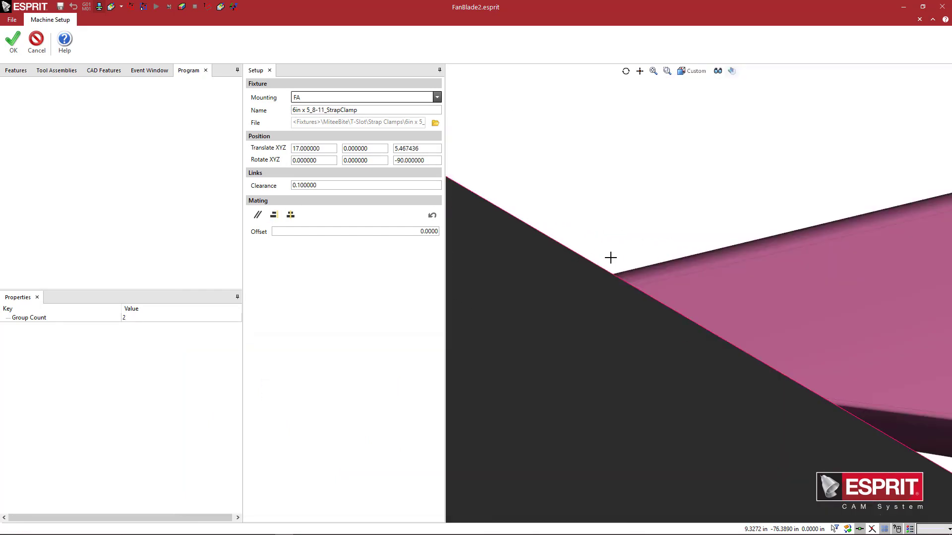
{"action": "scroll", "coordinate": [612, 254], "scroll_direction": "down", "scroll_amount": 5}
{"action": "mouse_move", "coordinate": [617, 248]}
{"action": "middle_mouse_down"}
{"action": "mouse_move", "coordinate": [628, 257]}
{"action": "mouse_move", "coordinate": [616, 260]}
{"action": "middle_mouse_up"}
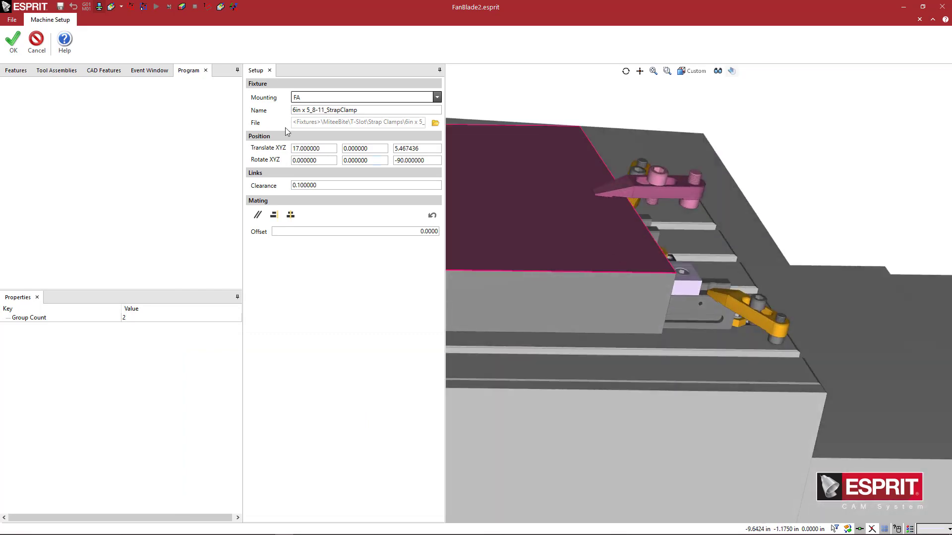
{"action": "left_click", "coordinate": [13, 45]}
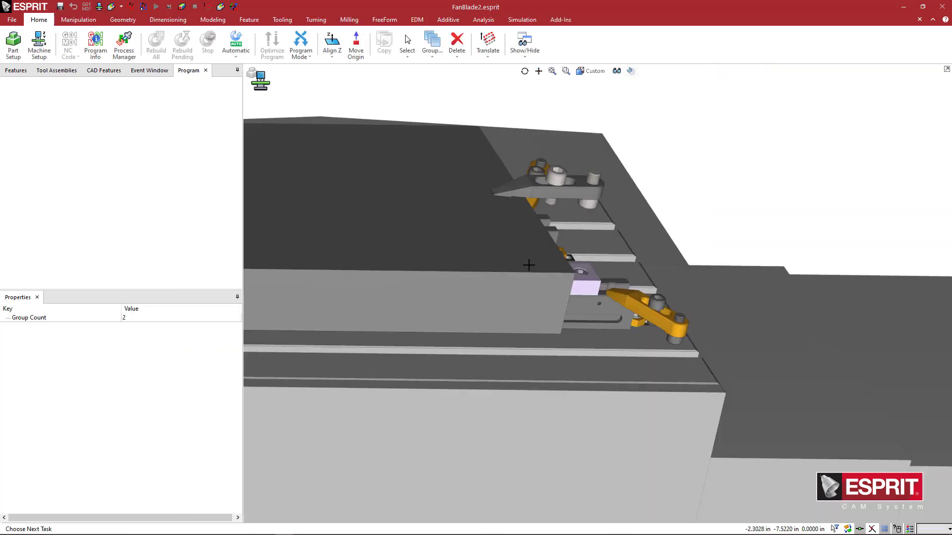
{"action": "scroll", "coordinate": [527, 264], "scroll_direction": "down", "scroll_amount": 4}
{"action": "middle_click_drag", "start_coordinate": [560, 272], "coordinate": [530, 278]}
{"action": "scroll", "coordinate": [600, 260], "scroll_direction": "up", "scroll_amount": 5}
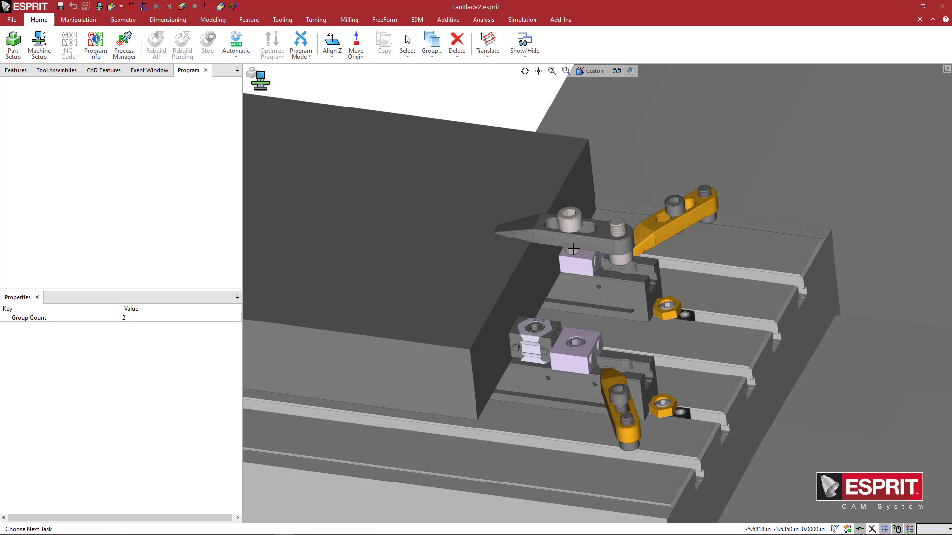
{"action": "scroll", "coordinate": [640, 349], "scroll_direction": "down", "scroll_amount": 3}
{"action": "mouse_move", "coordinate": [640, 349]}
{"action": "middle_mouse_down"}
{"action": "mouse_move", "coordinate": [648, 378]}
{"action": "mouse_move", "coordinate": [648, 357]}
{"action": "middle_mouse_up"}
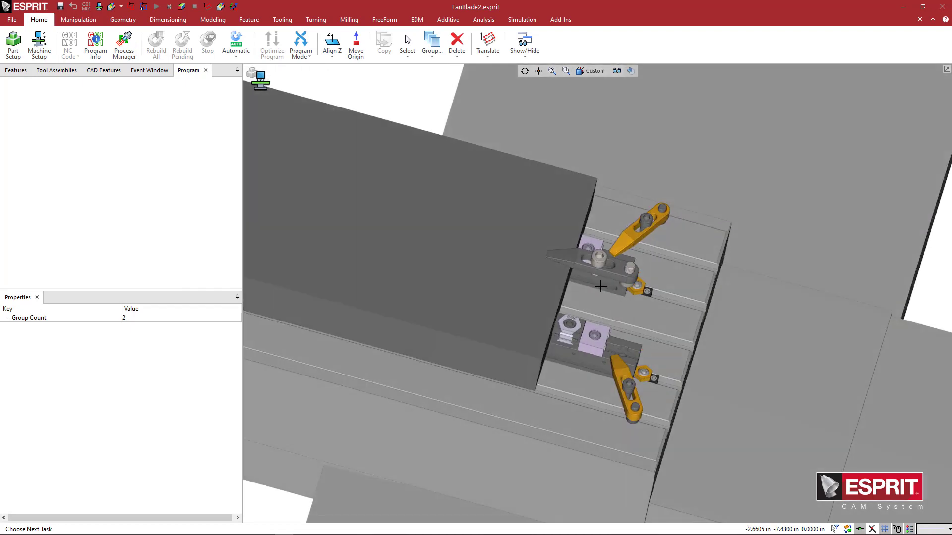
{"action": "middle_click_drag", "start_coordinate": [601, 274], "coordinate": [598, 313]}
{"action": "scroll", "coordinate": [617, 310], "scroll_direction": "up", "scroll_amount": 4}
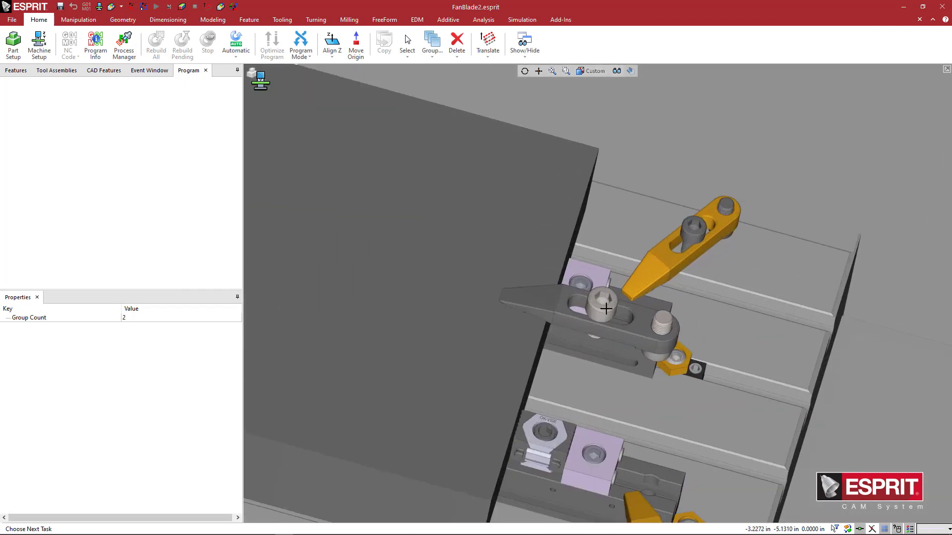
{"action": "scroll", "coordinate": [614, 312], "scroll_direction": "down", "scroll_amount": 8}
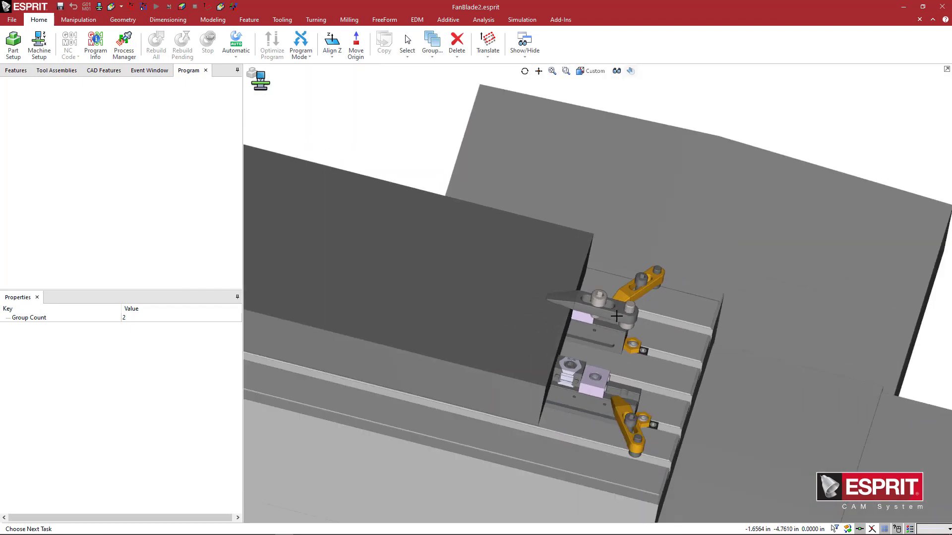
{"action": "mouse_move", "coordinate": [599, 301]}
{"action": "middle_mouse_down"}
{"action": "mouse_move", "coordinate": [641, 304]}
{"action": "mouse_move", "coordinate": [608, 295]}
{"action": "middle_mouse_up"}
{"action": "scroll", "coordinate": [609, 294], "scroll_direction": "up", "scroll_amount": 5}
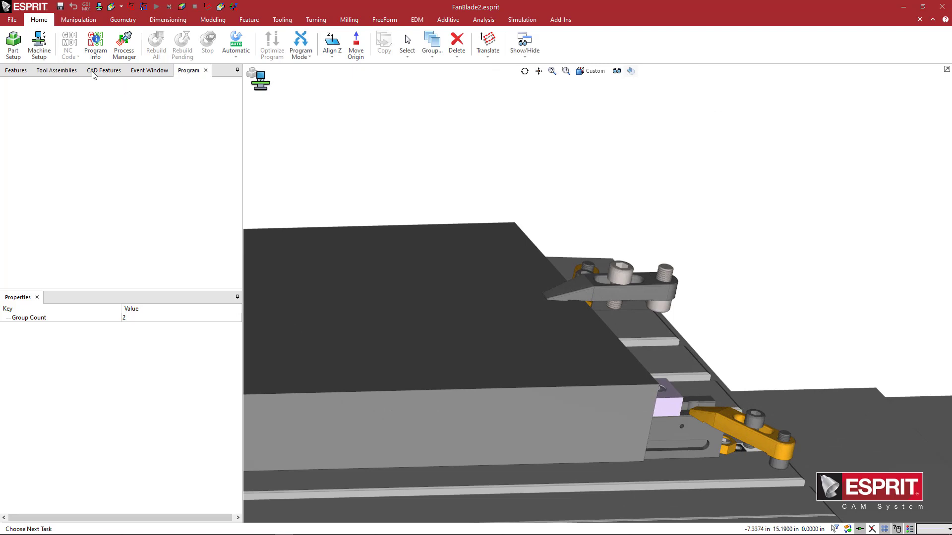
Reopen the 6in x 5_8-11_StrapClamp fixture in Machine Setup and set Rotate Z to -100
{"action": "left_click", "coordinate": [39, 45]}
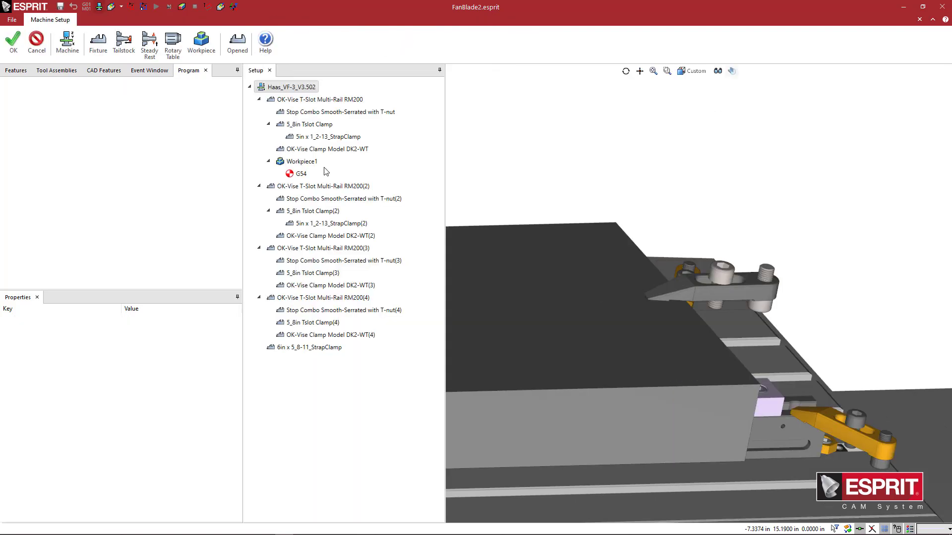
{"action": "left_click", "coordinate": [331, 349]}
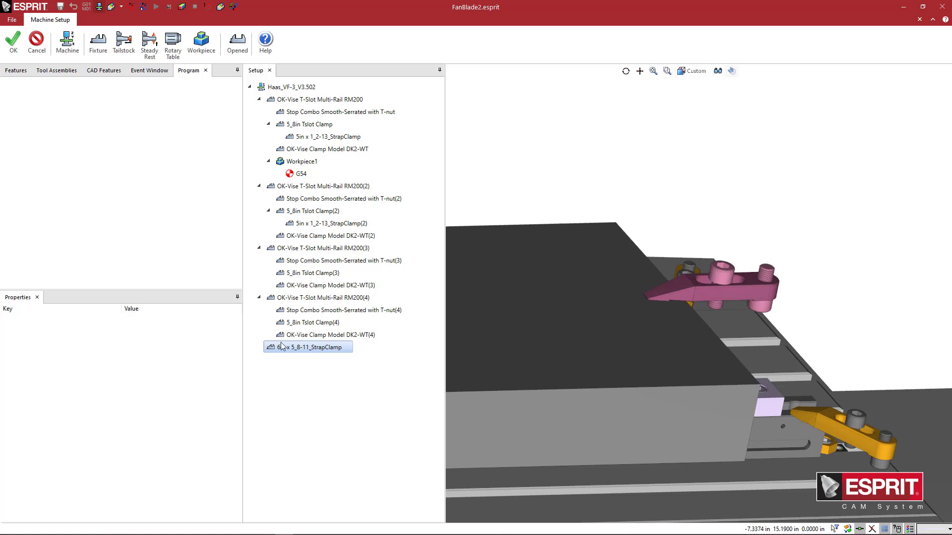
{"action": "double_click", "coordinate": [314, 349]}
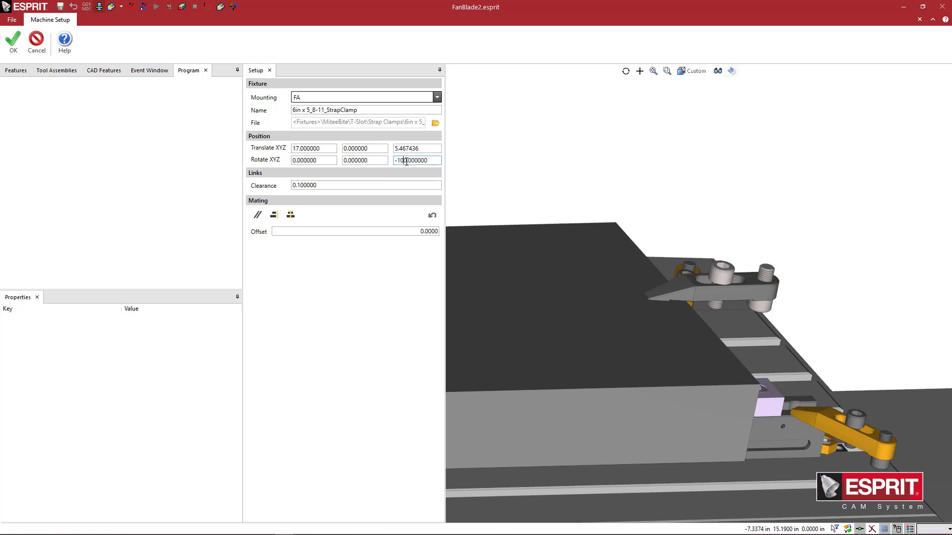
{"action": "key", "text": "Tab"}
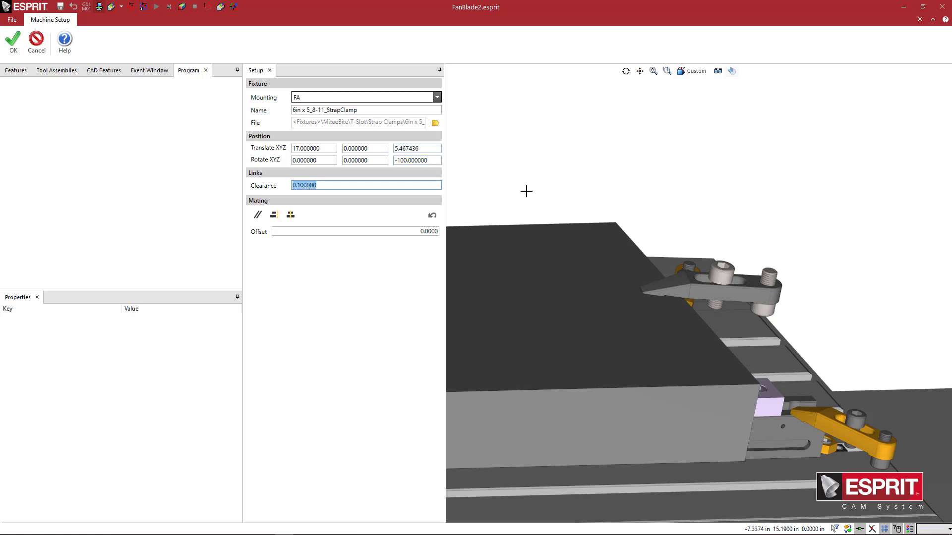
{"action": "middle_click_drag", "start_coordinate": [735, 324], "coordinate": [730, 346]}
{"action": "scroll", "coordinate": [722, 376], "scroll_direction": "down", "scroll_amount": 5}
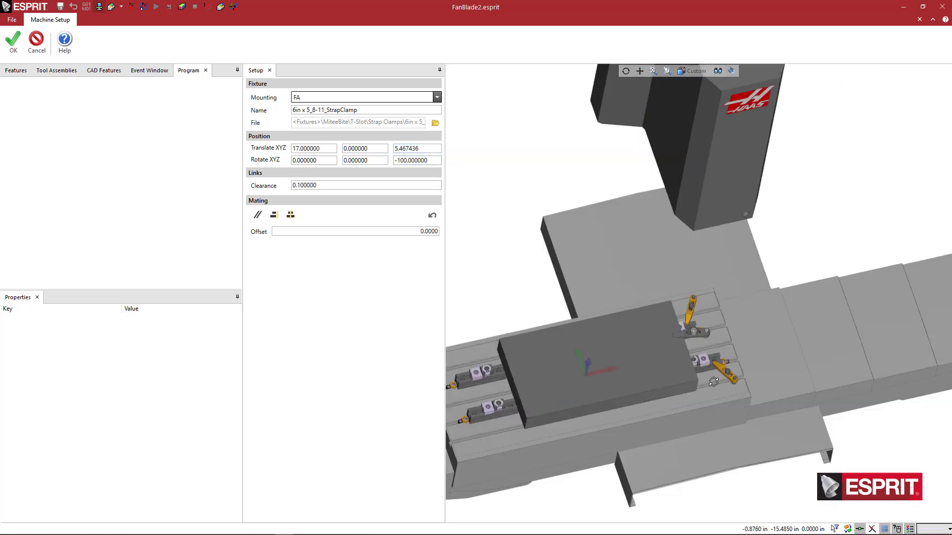
{"action": "middle_click_drag", "start_coordinate": [713, 382], "coordinate": [709, 393]}
{"action": "scroll", "coordinate": [703, 342], "scroll_direction": "up", "scroll_amount": 5}
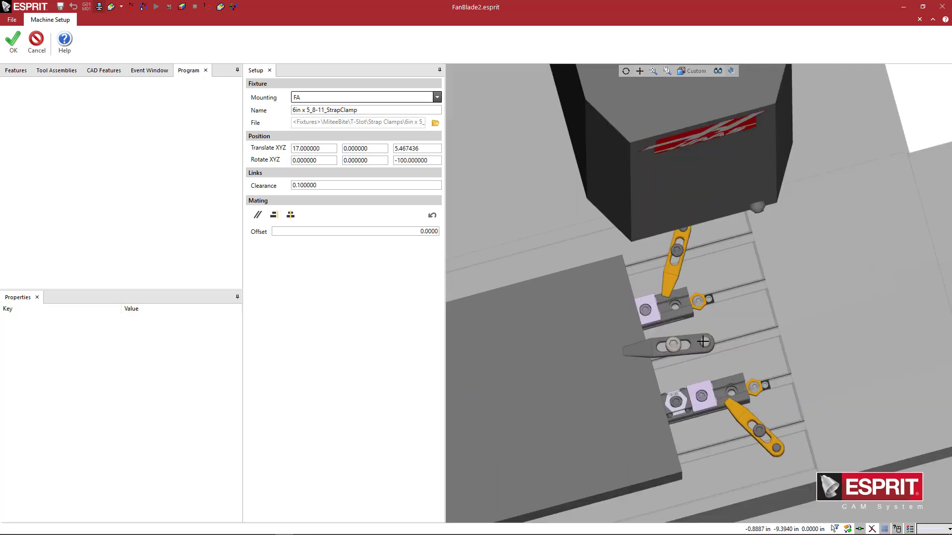
{"action": "scroll", "coordinate": [704, 342], "scroll_direction": "up", "scroll_amount": 5}
{"action": "middle_click_drag", "start_coordinate": [712, 353], "coordinate": [713, 357]}
Change the clamp's Z rotation to -115 degrees
{"action": "left_click", "coordinate": [409, 160]}
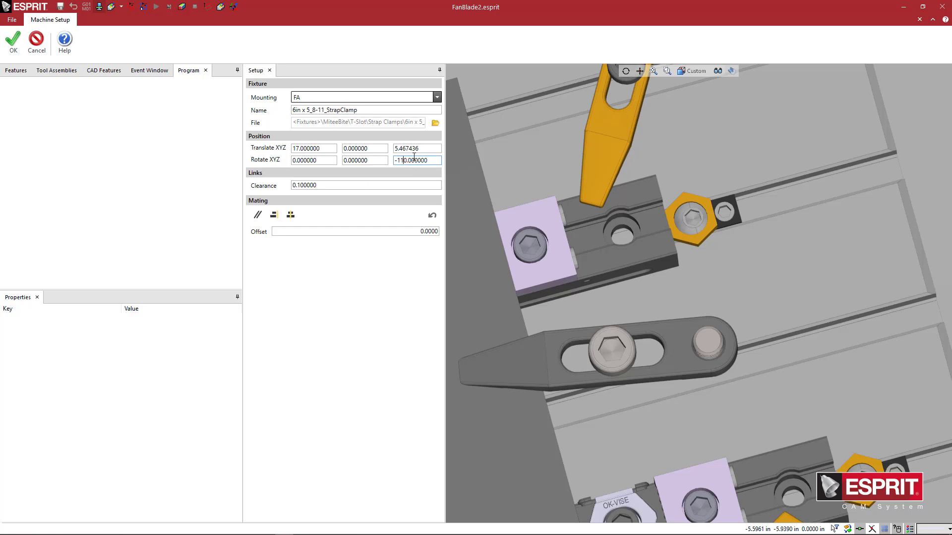
{"action": "key", "text": "Delete"}
{"action": "key", "text": "Tab"}
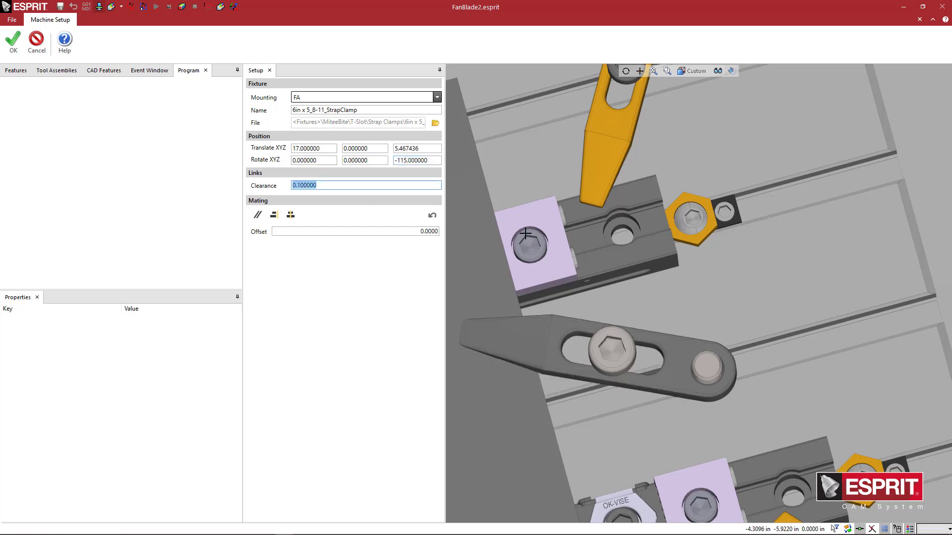
{"action": "scroll", "coordinate": [680, 389], "scroll_direction": "down", "scroll_amount": 3}
{"action": "middle_click_drag", "start_coordinate": [686, 392], "coordinate": [694, 303]}
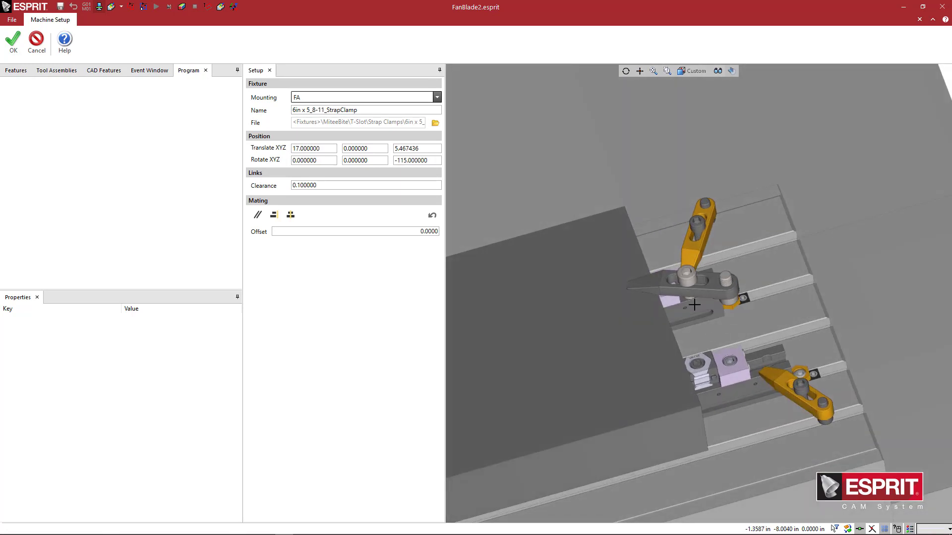
Accept the -115° clamp rotation, exit Machine Setup, and centre the view on the clamps
{"action": "left_click", "coordinate": [8, 40]}
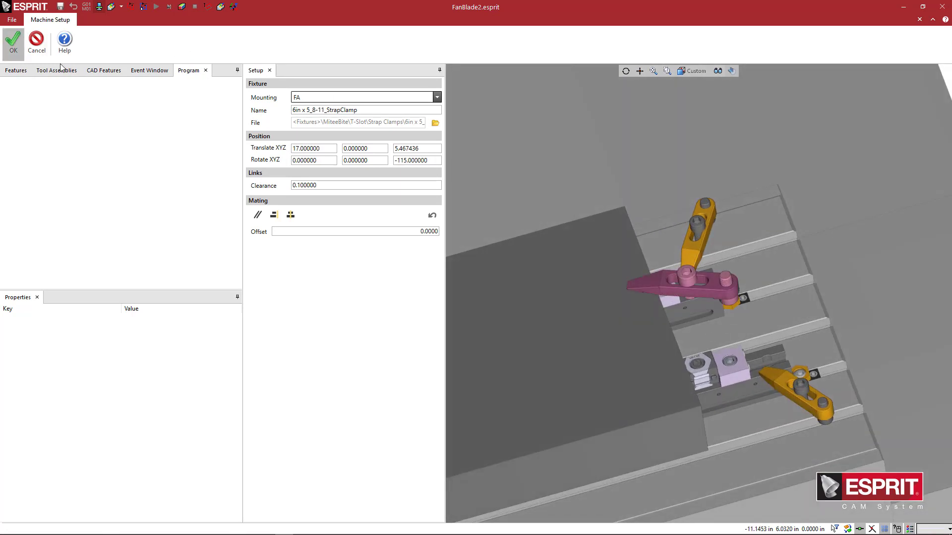
{"action": "left_click", "coordinate": [12, 44]}
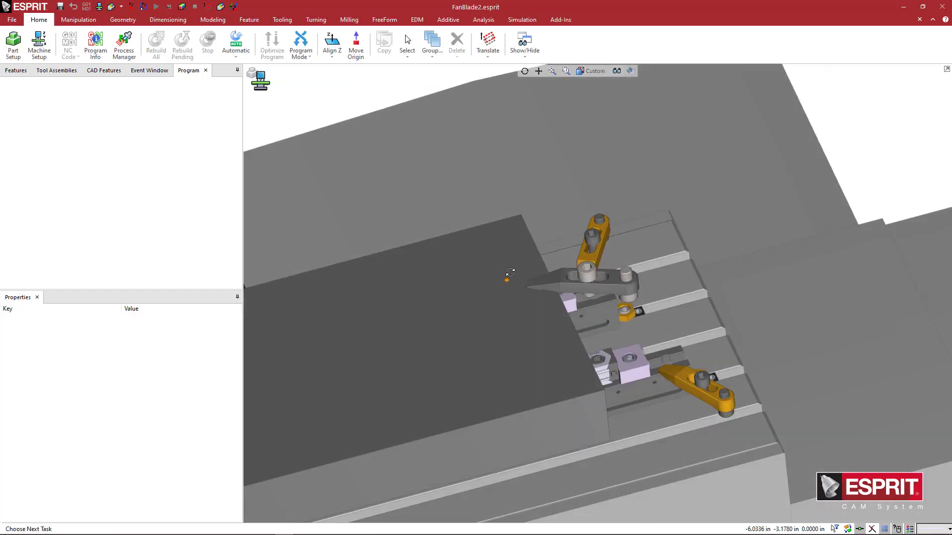
{"action": "middle_click_drag", "start_coordinate": [510, 272], "coordinate": [534, 291]}
{"action": "scroll", "coordinate": [499, 278], "scroll_direction": "up", "scroll_amount": 3}
{"action": "middle_click_drag", "start_coordinate": [631, 287], "coordinate": [587, 274]}
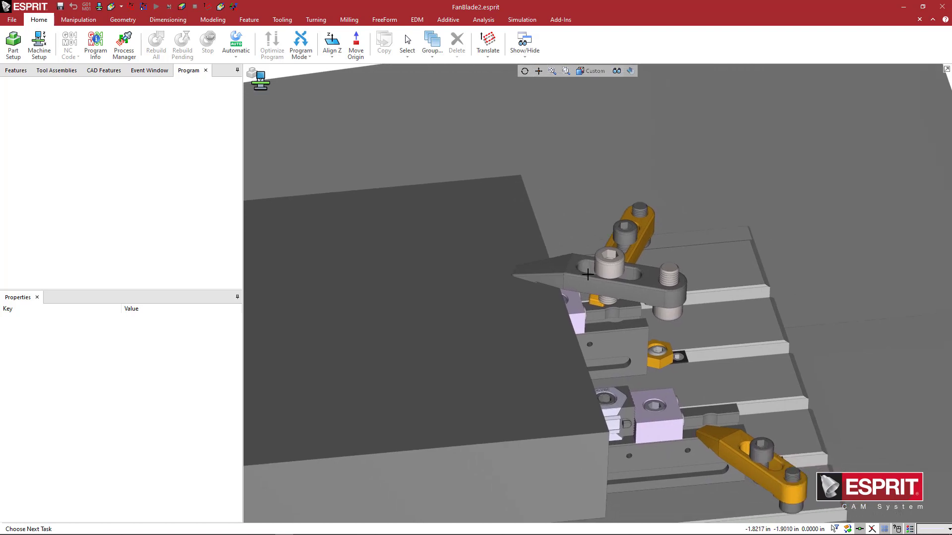